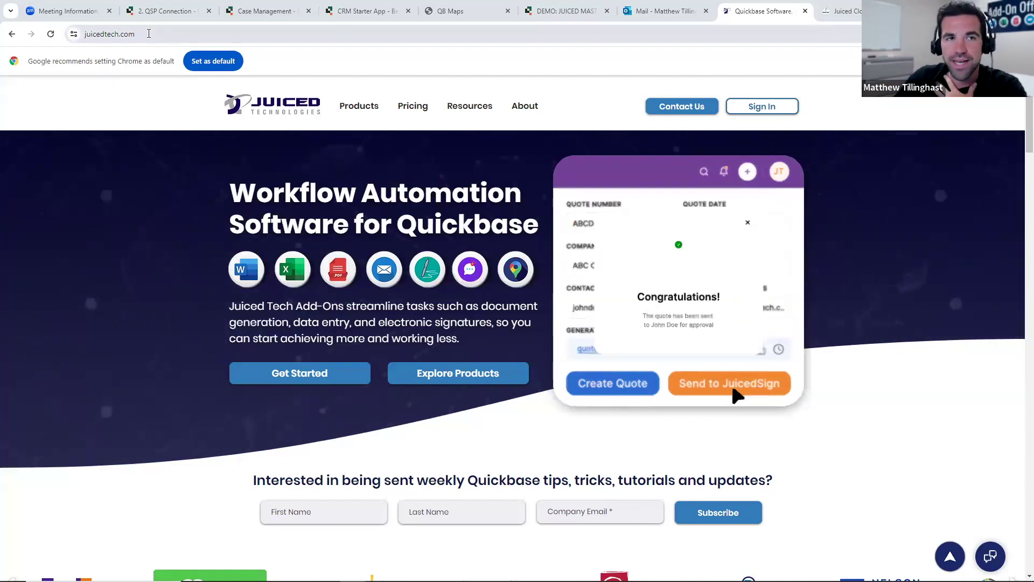
Step: Open the Juiced Cloud sign-in page from juicedtech.com, return to the signed-in portal home and close the sign-in and website pages
left_click(151, 33)
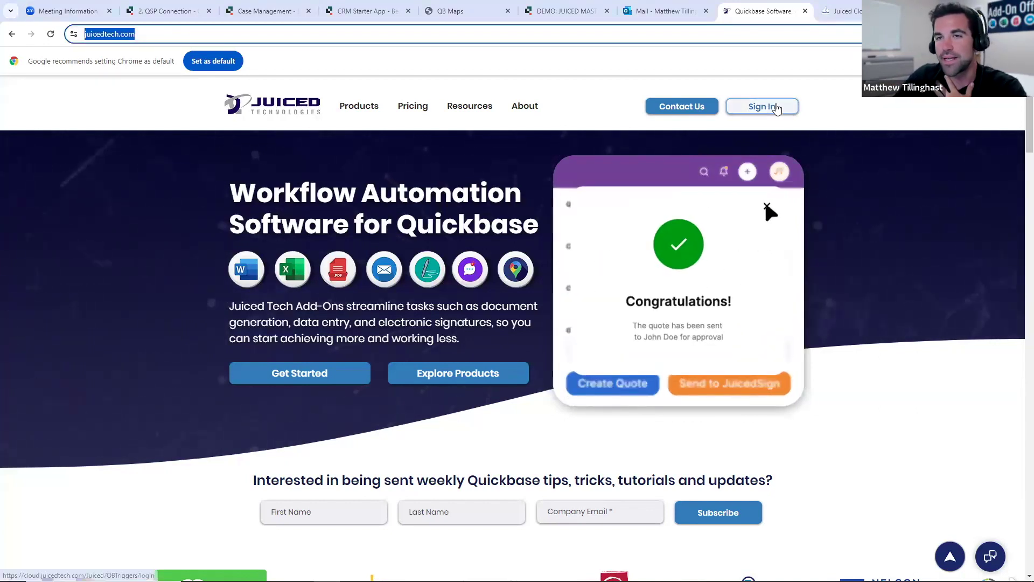
left_click(763, 106)
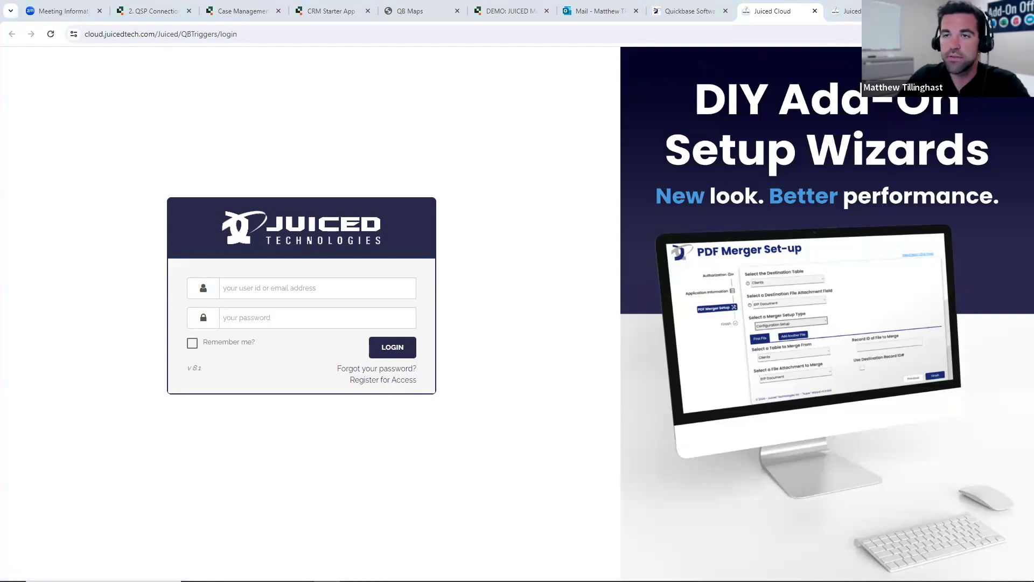
left_click(847, 11)
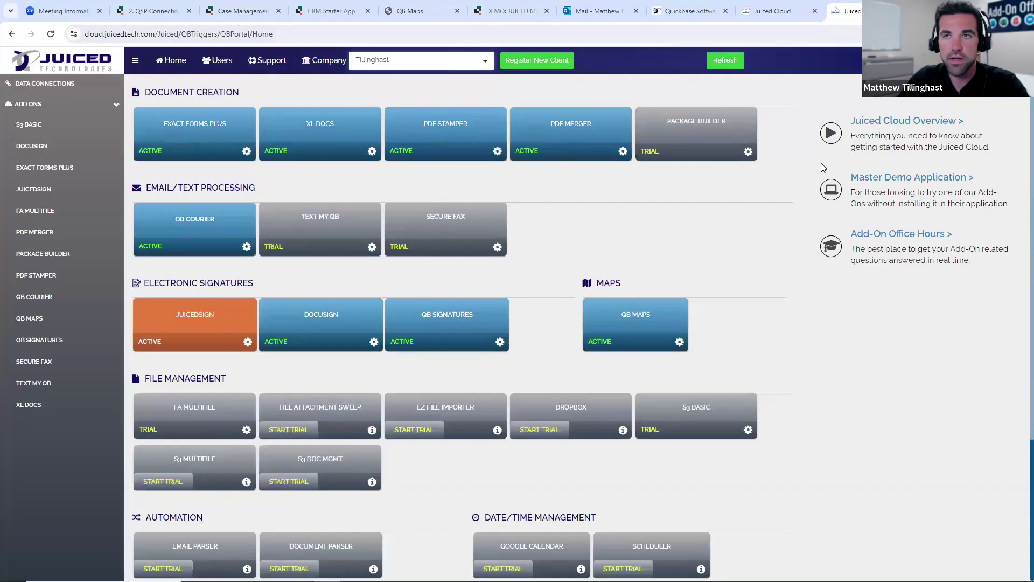
left_click(814, 10)
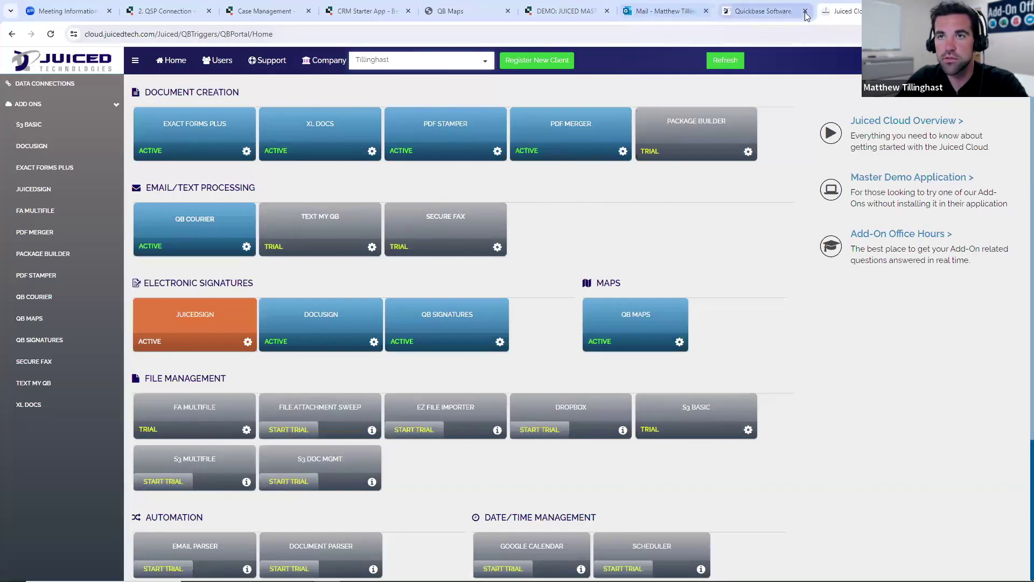
left_click(804, 10)
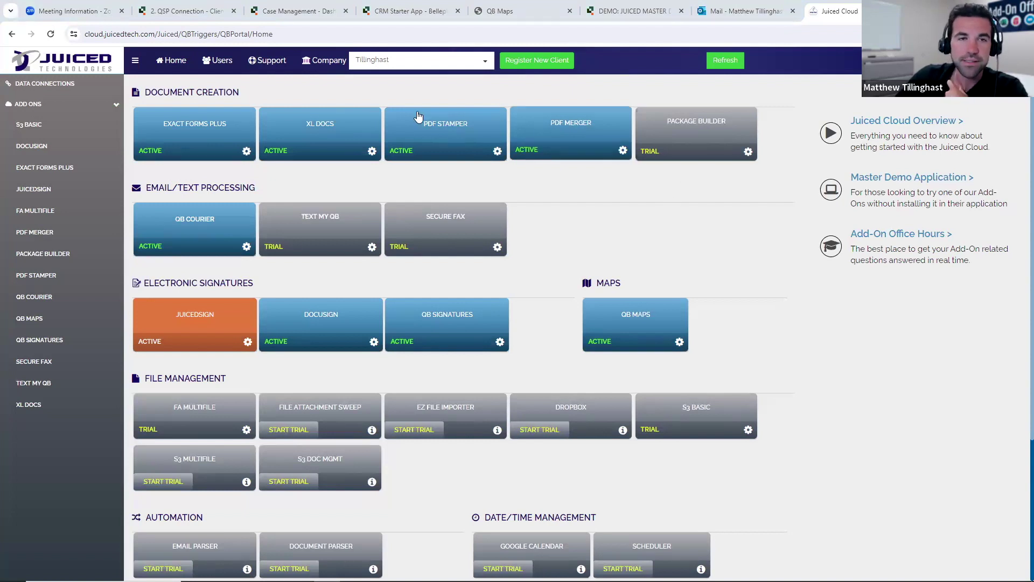
Step: Open the XL Docs add-on and start authorizing a new application
left_click(313, 138)
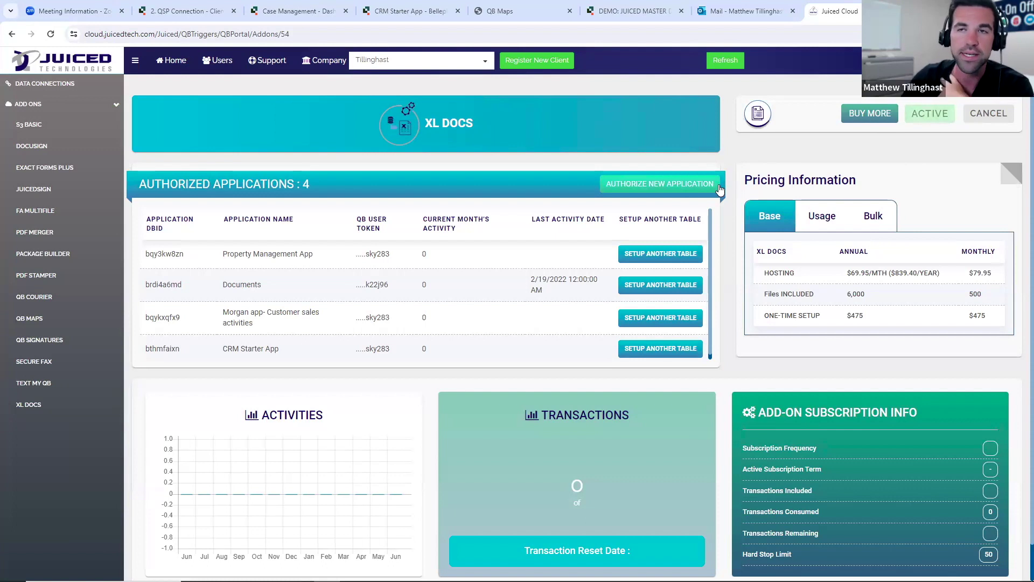
left_click(681, 188)
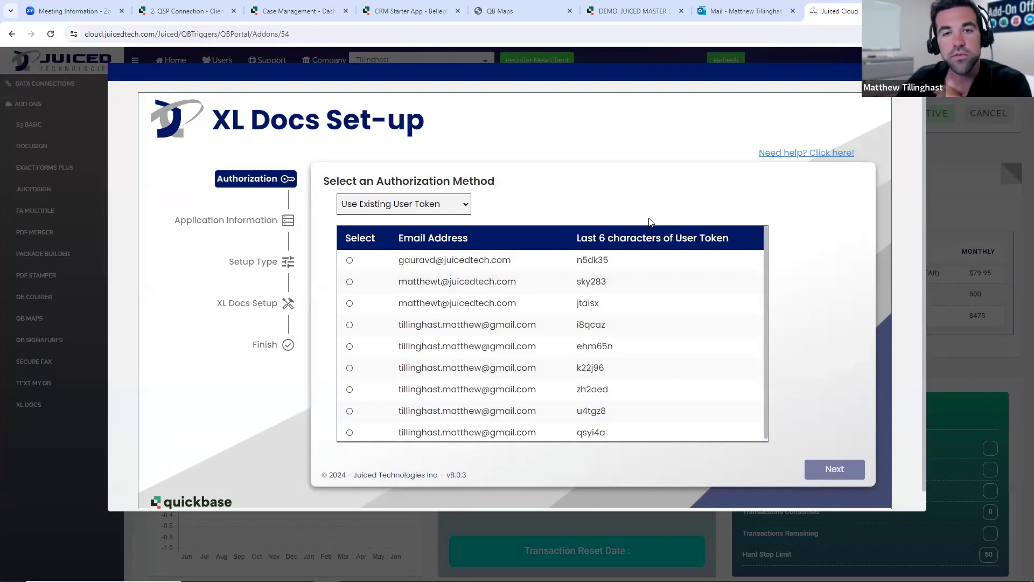
Step: Change the authorization method to Enter a New User Token and activate the empty token field
scroll(561, 351, "down", 1)
left_click(421, 186)
left_click(423, 219)
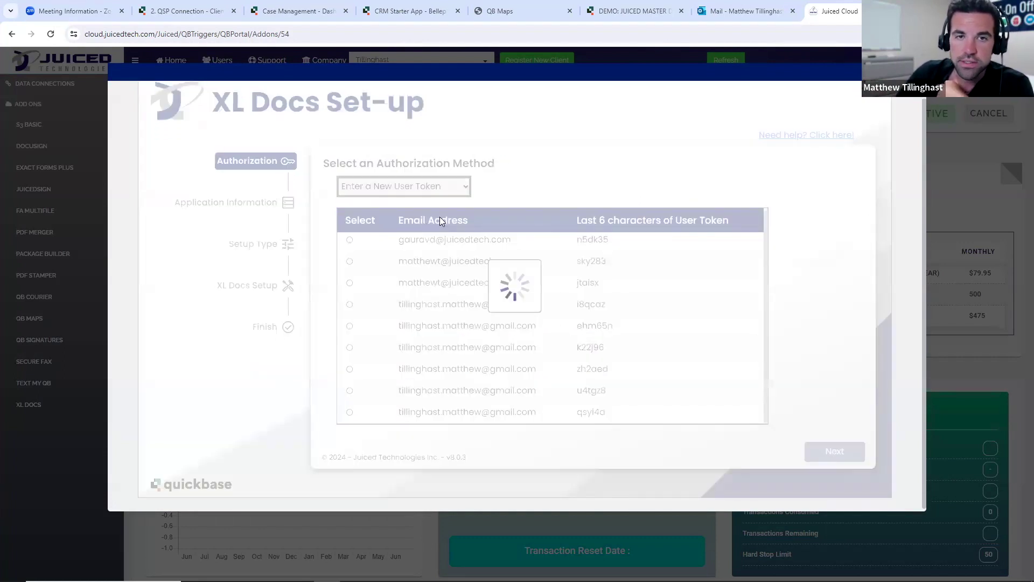
left_click(379, 265)
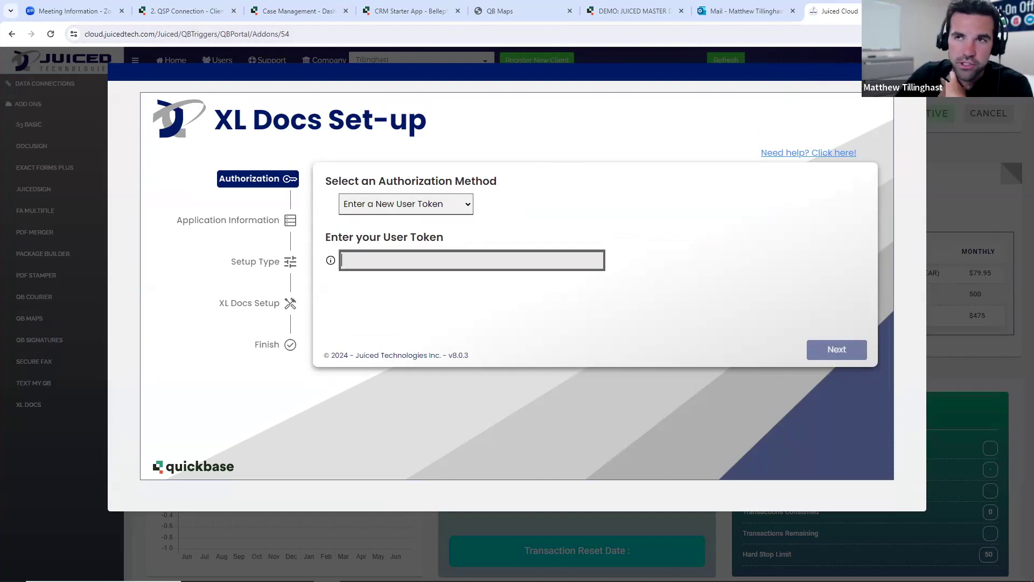
Step: Look up the Steps to Create a User Token article on the Quickbase Add-ons Help Site in a separate page
key("ctrl+t")
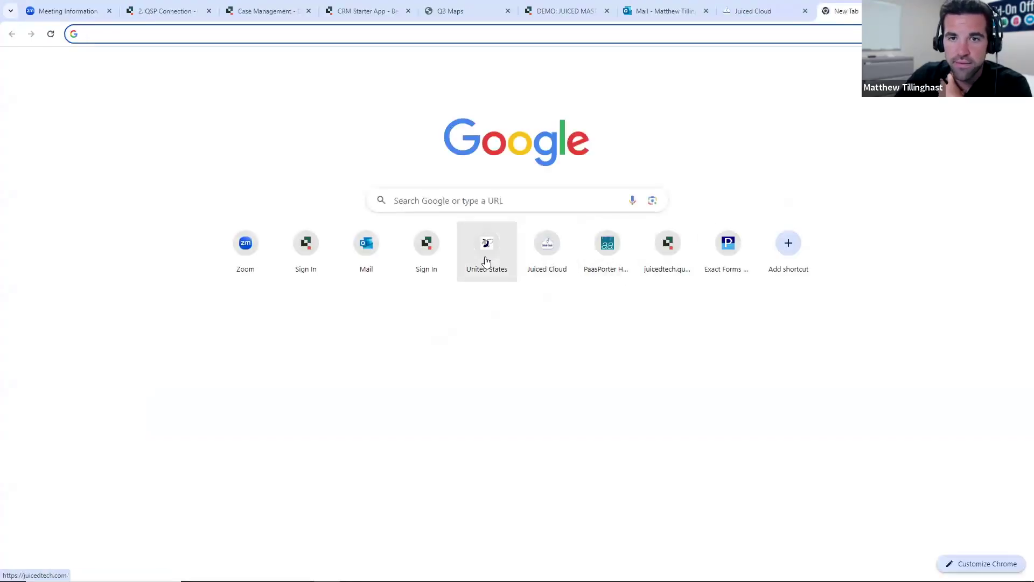
left_click(716, 255)
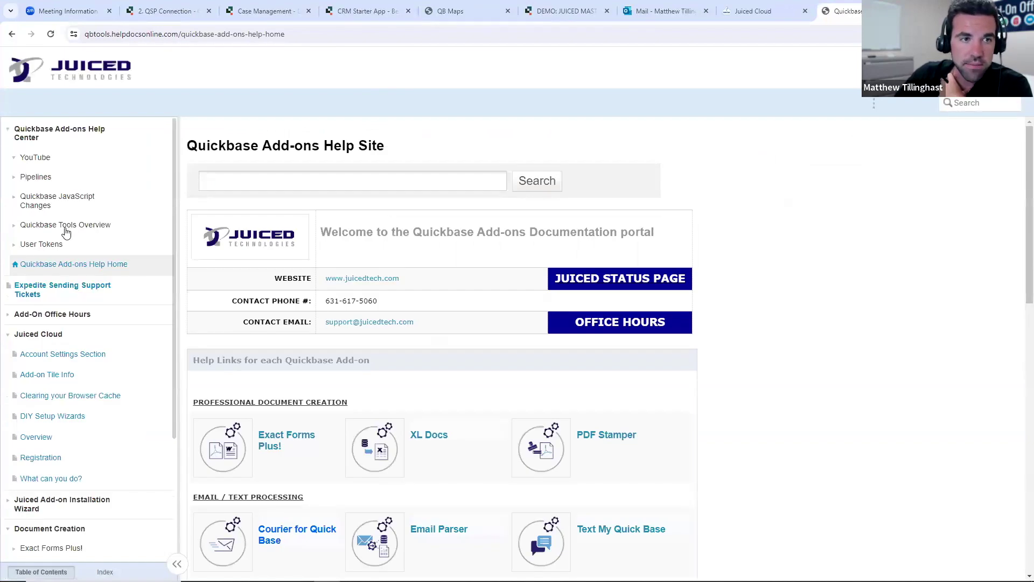
left_click(54, 245)
left_click(78, 286)
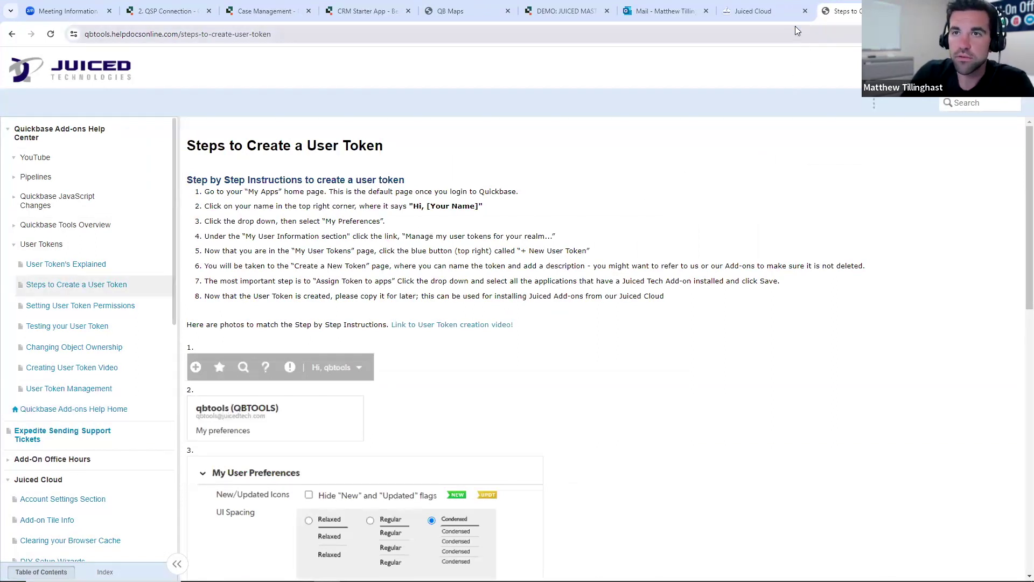
Step: Return to the XL Docs set-up and authorize with Use Existing User Token, selecting the last token in the list
left_click(776, 11)
left_click(358, 204)
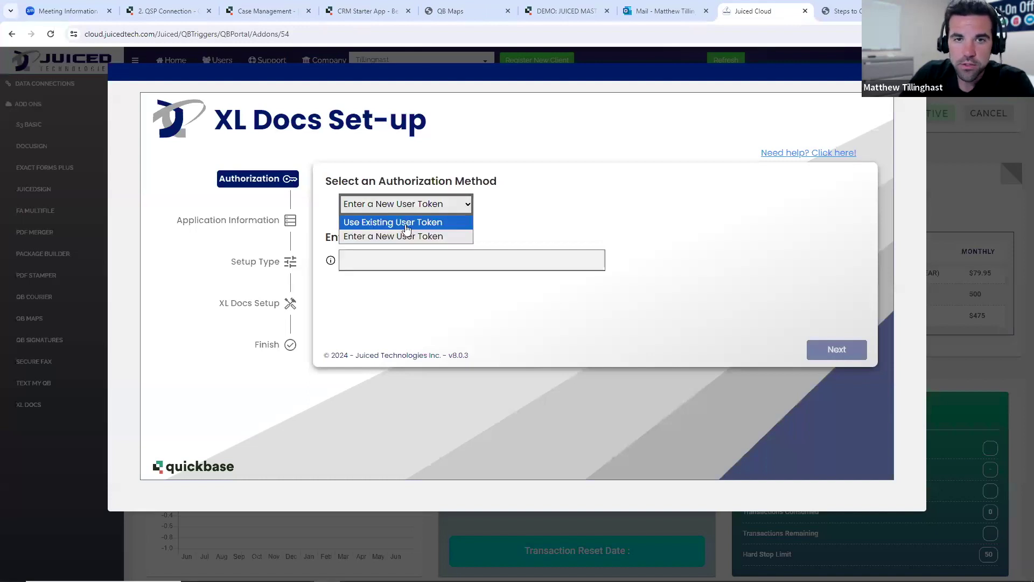
left_click(405, 224)
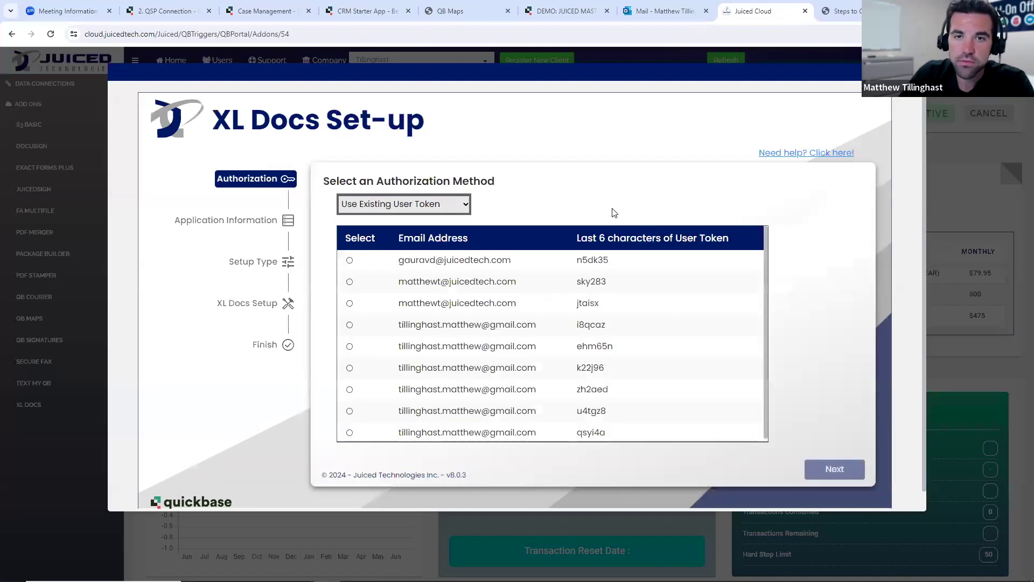
left_click(364, 433)
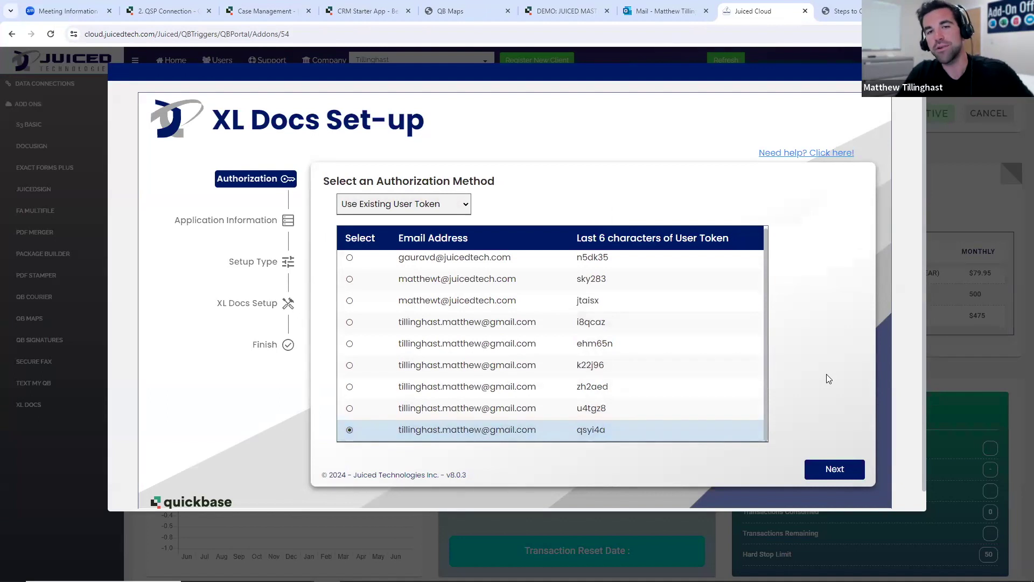
left_click(849, 474)
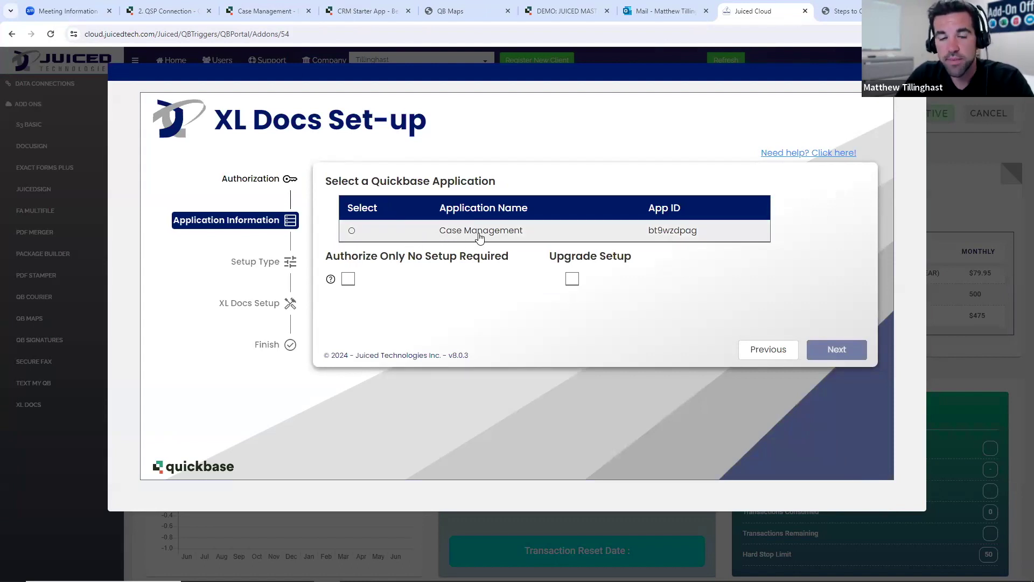
Step: Select the Case Management application, leave Upgrade Setup unchecked and continue to the setup type
left_click(456, 231)
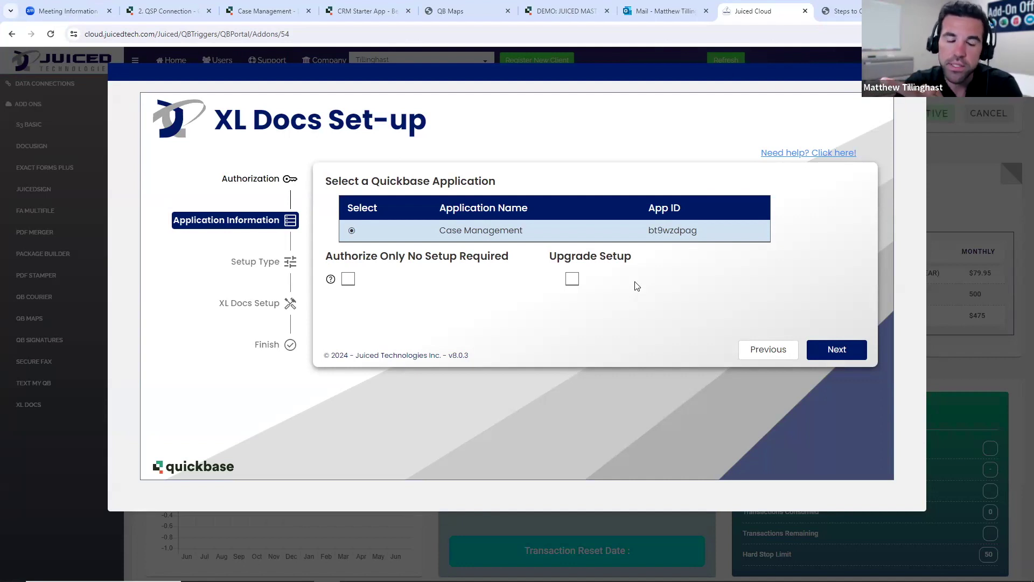
left_click(572, 278)
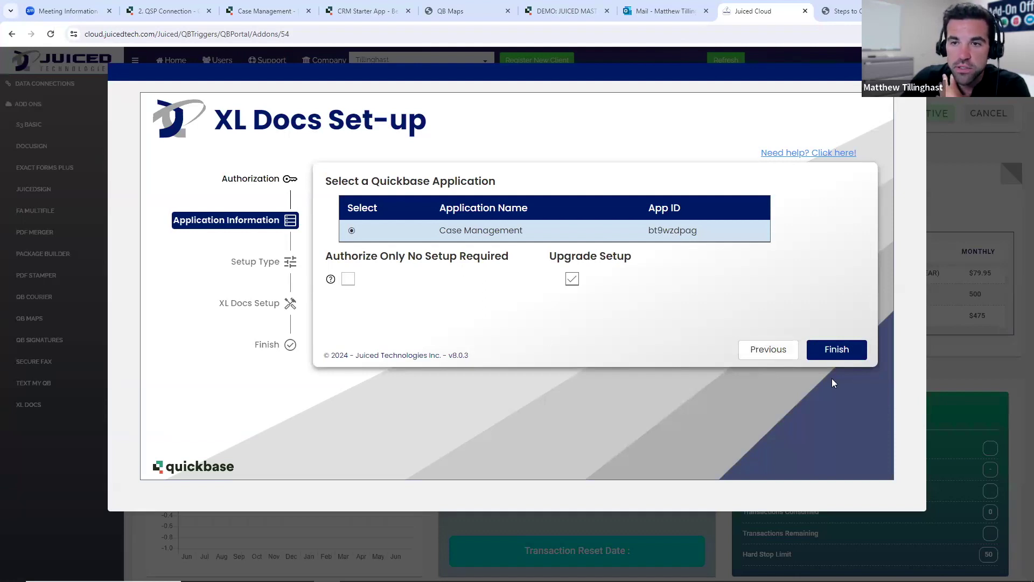
left_click(572, 278)
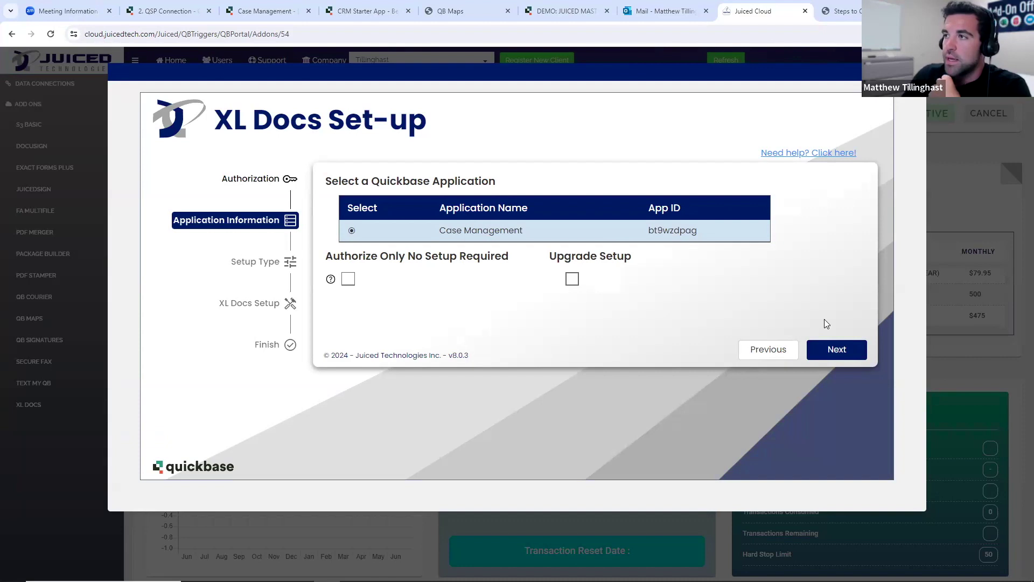
left_click(827, 351)
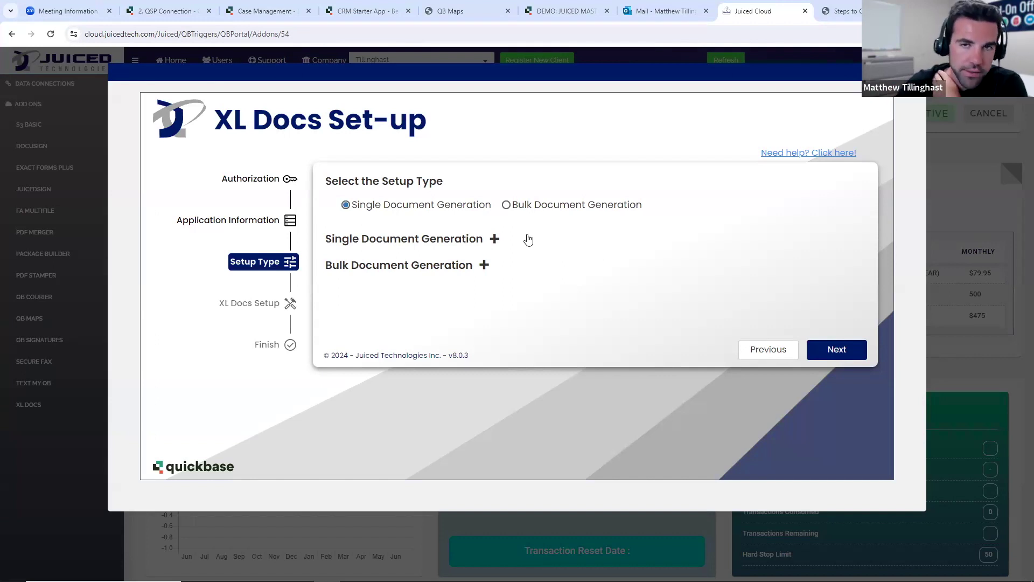
Step: Try Bulk Document Generation, switch back to Single Document Generation and continue with that setup type
left_click(506, 204)
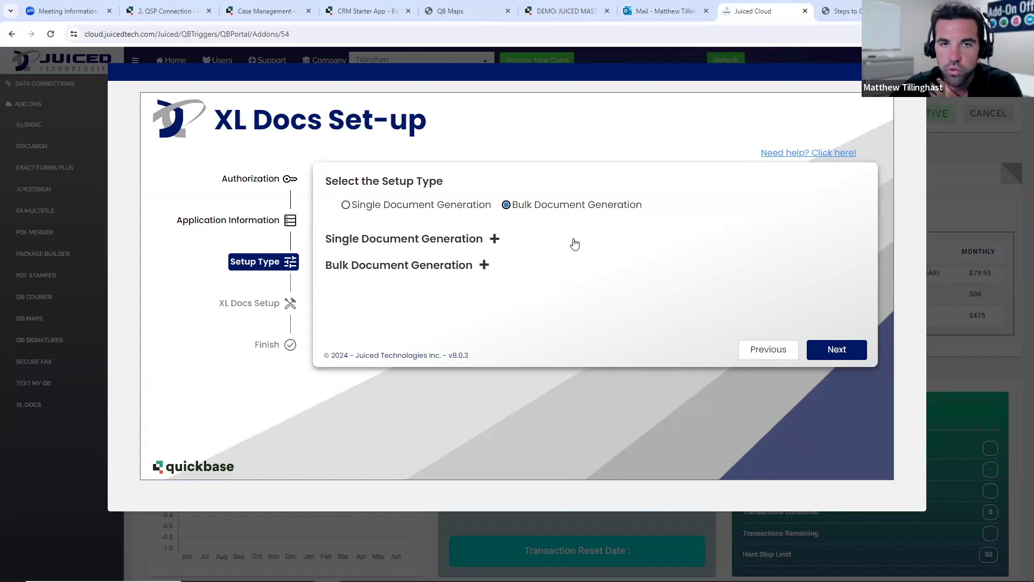
left_click(346, 205)
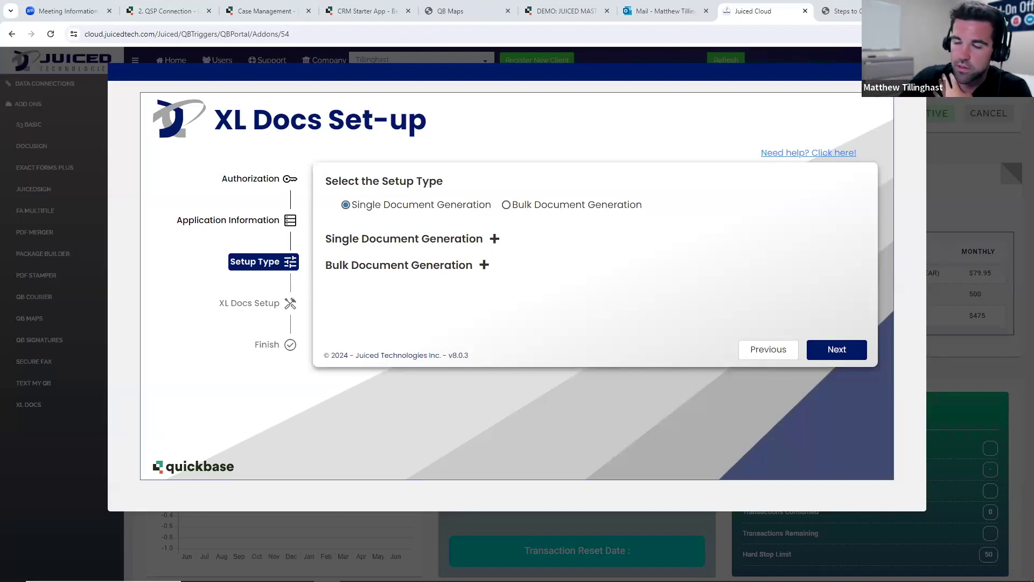
left_click(838, 354)
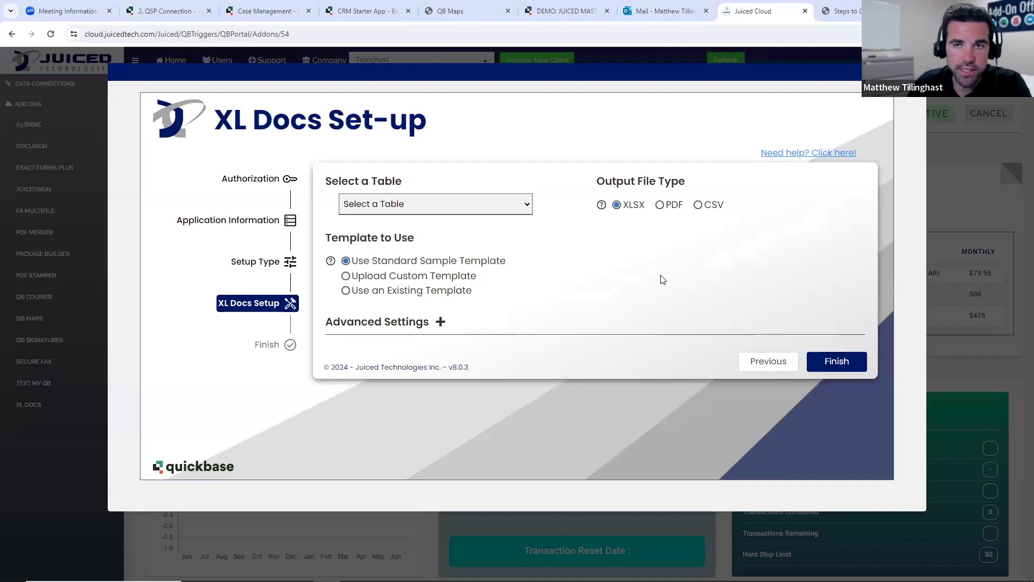
Step: Select Quotes as the table for XL Docs and expand the Advanced Settings
left_click(461, 207)
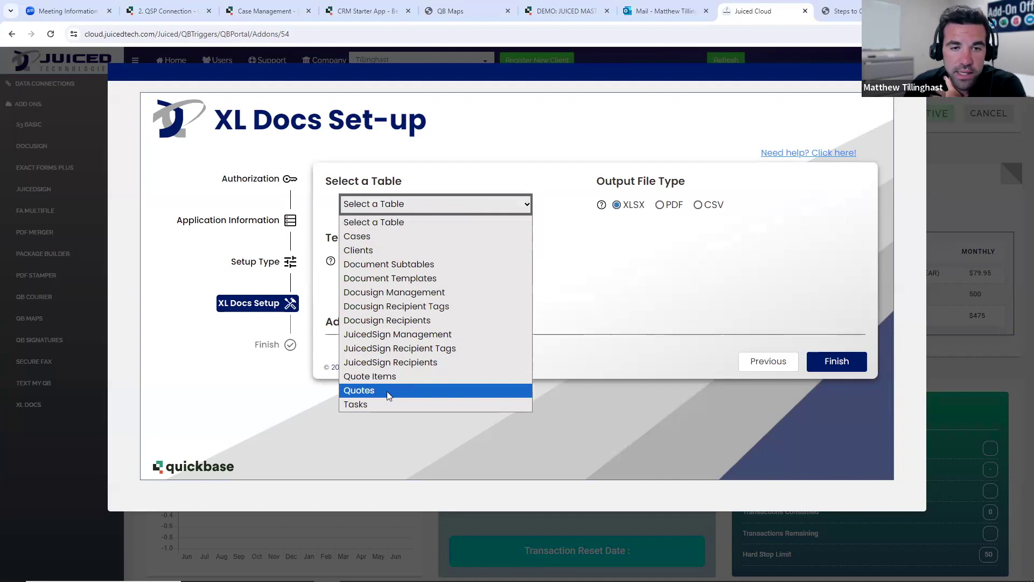
left_click(373, 392)
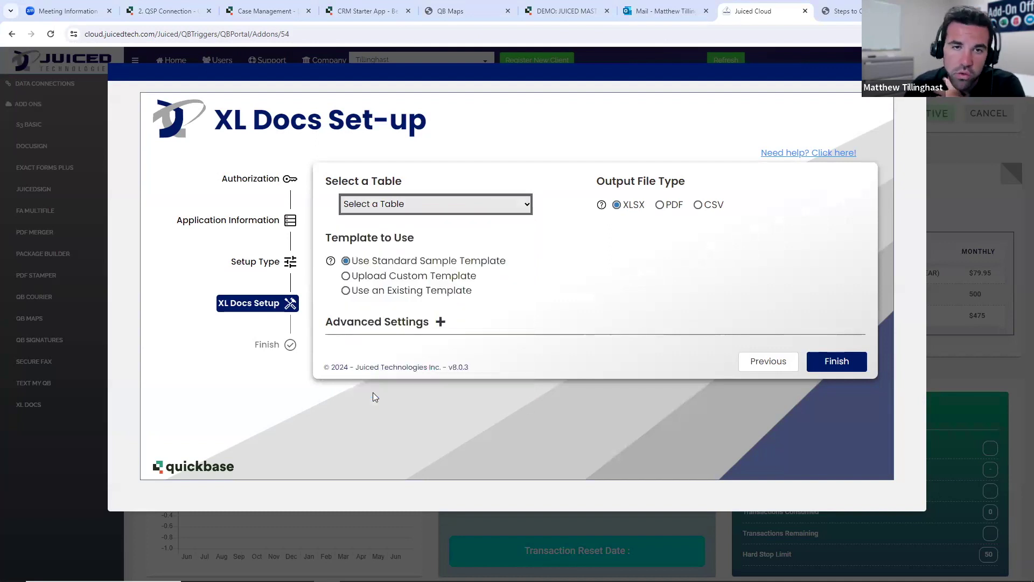
left_click(531, 328)
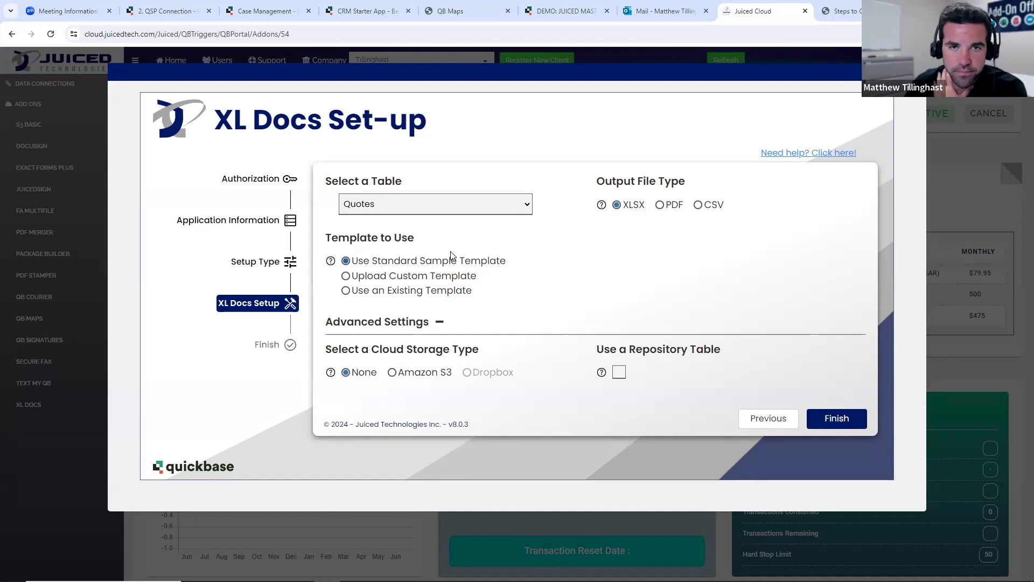
triple_click(326, 239)
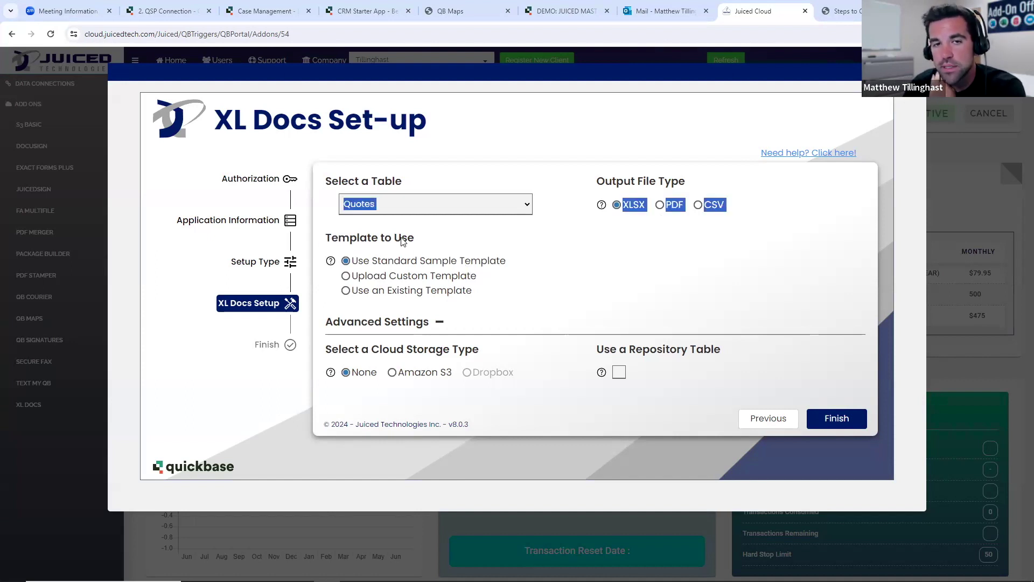
left_click(568, 280)
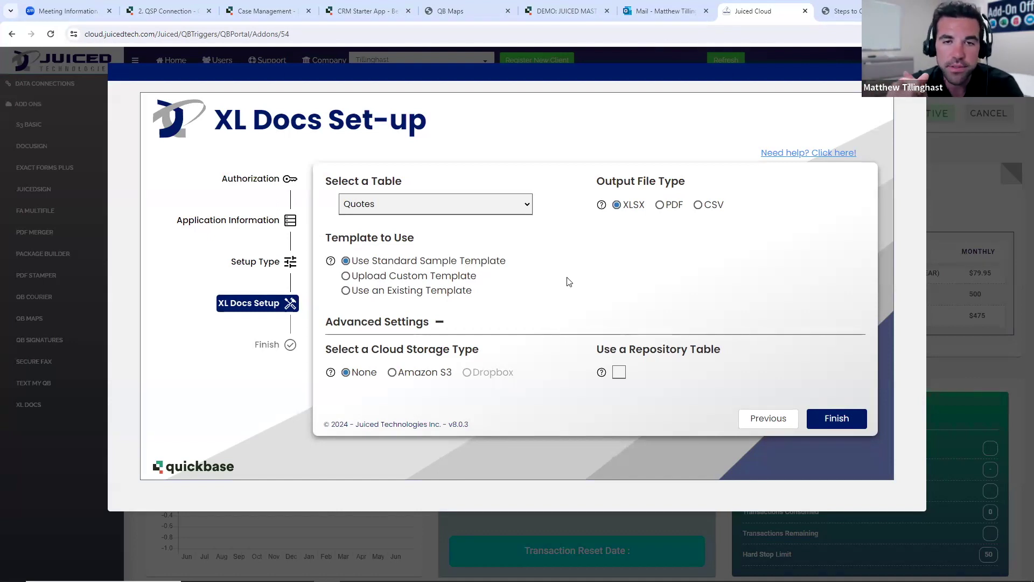
Step: Try the Upload Custom Template and Use an Existing Template options with record ID 3, and return to Use Standard Sample Template
left_click(346, 276)
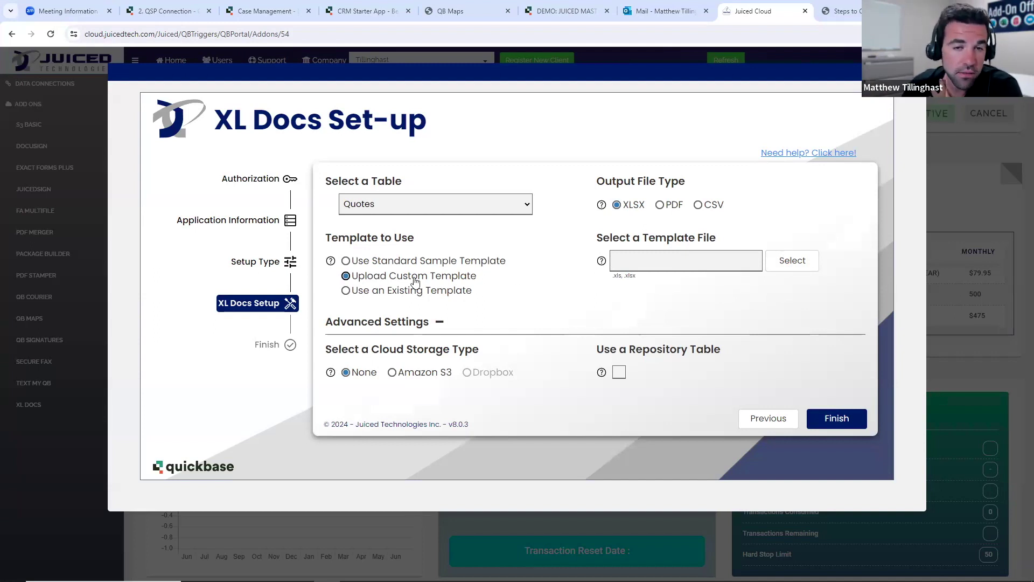
left_click(346, 291)
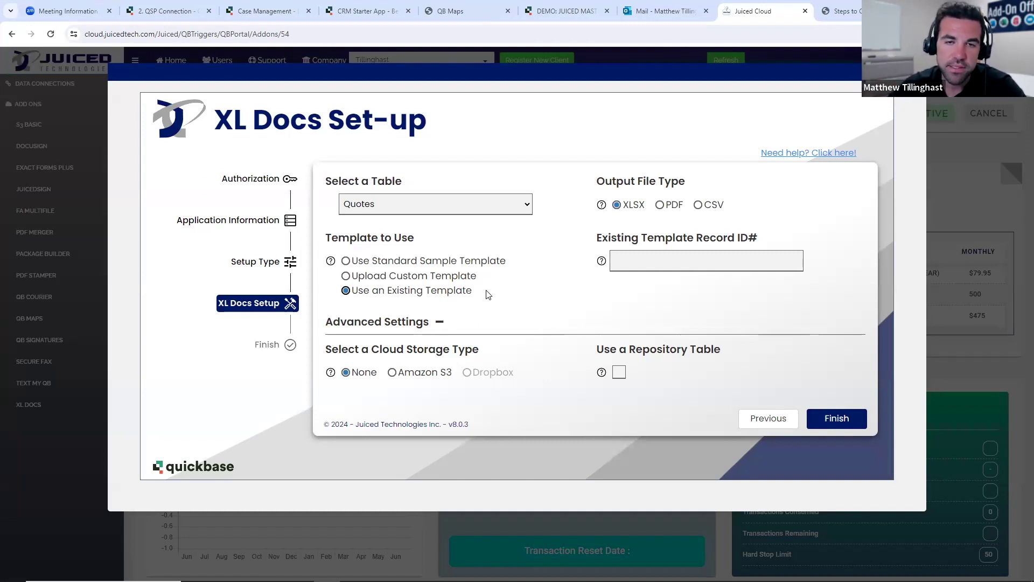
left_click(628, 267)
type("3")
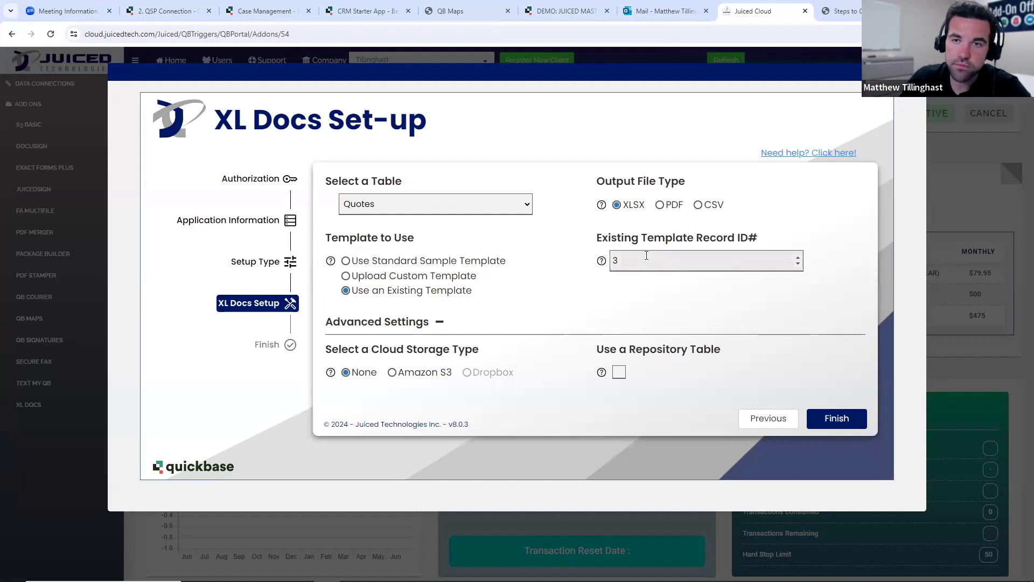
left_click(346, 261)
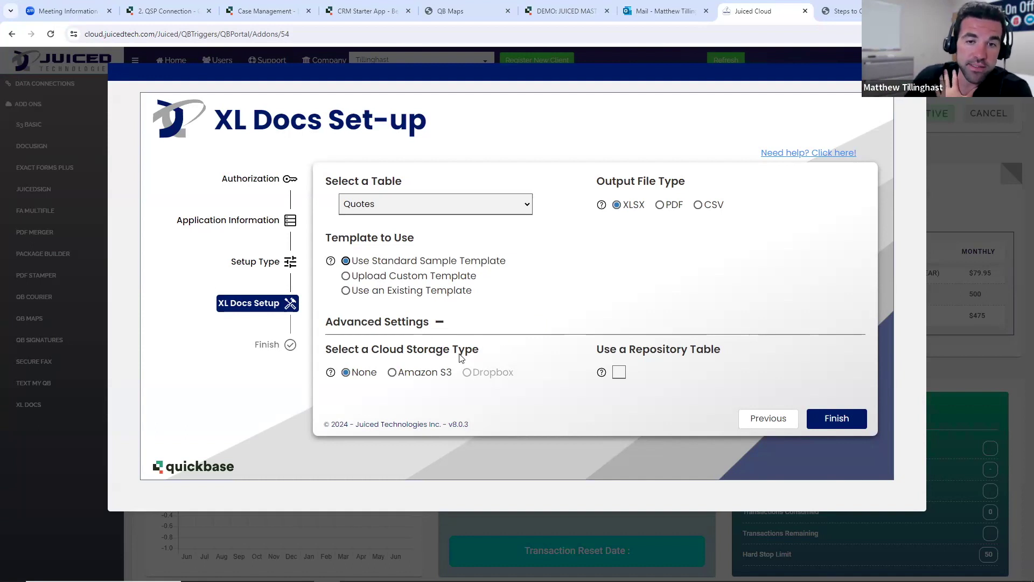
Step: Set the cloud storage type to Amazon S3 and continue to the Amazon S3 account setup
left_click(392, 374)
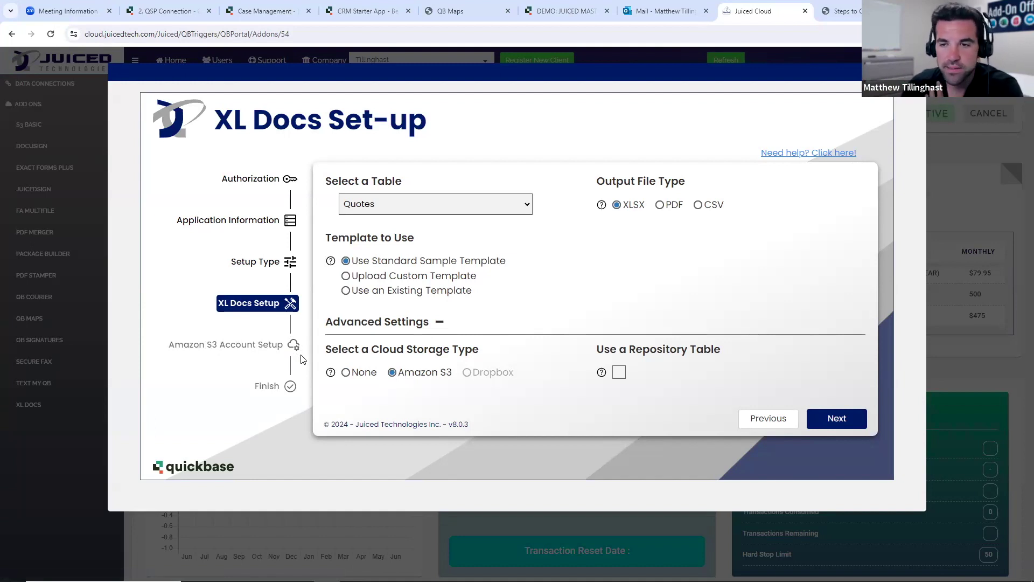
left_click(853, 416)
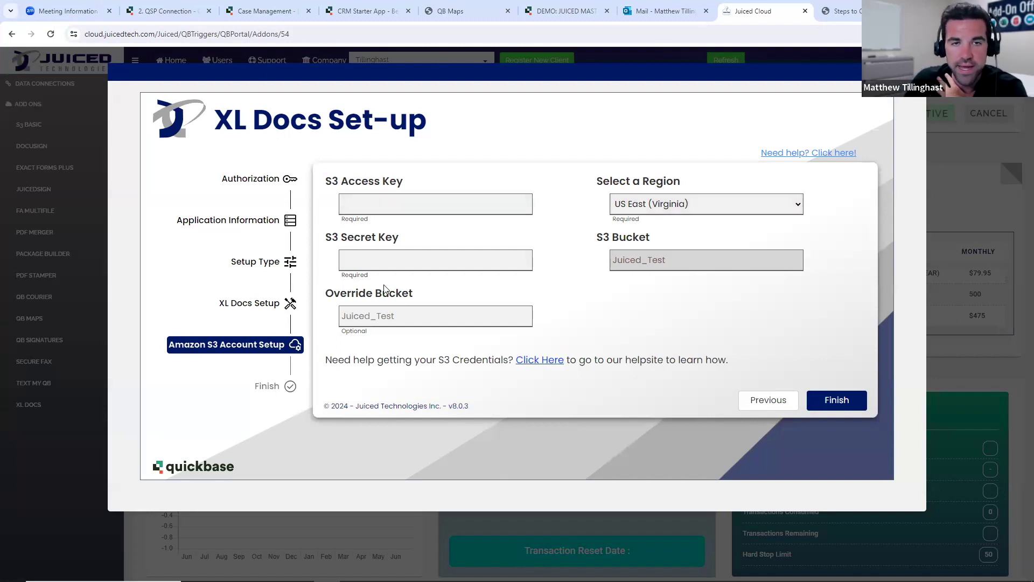
left_click_drag(337, 373, 517, 367)
left_click(556, 372)
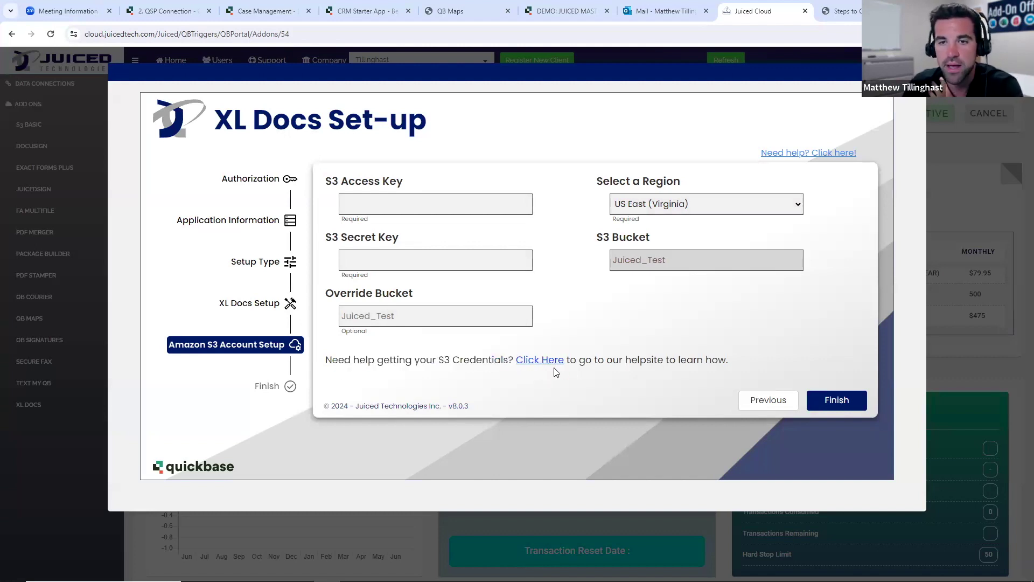
Step: Consult the Amazon S3 credentials help page, close it, go back to XL Docs Setup and set the cloud storage type to None
left_click(547, 364)
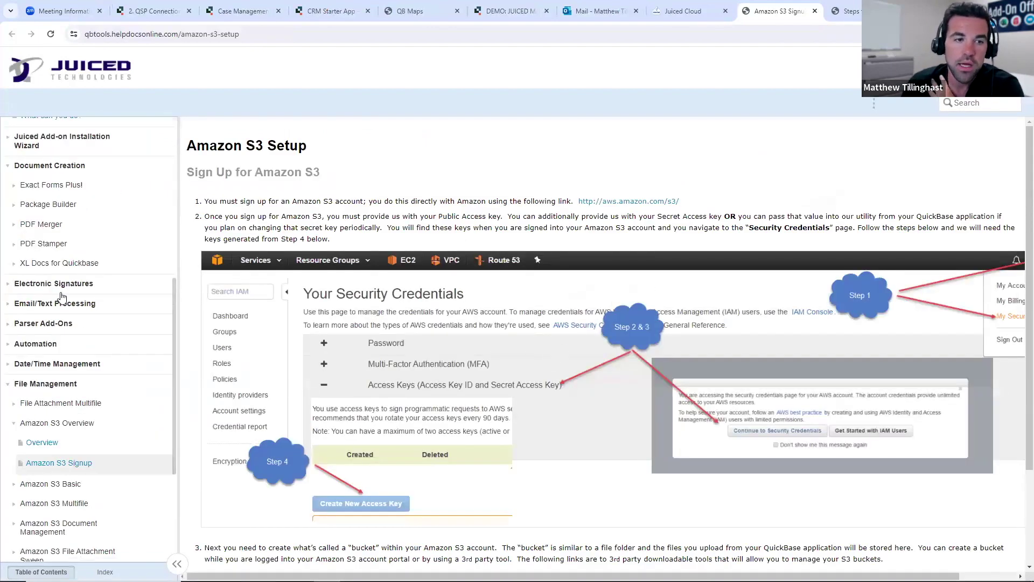
left_click(815, 12)
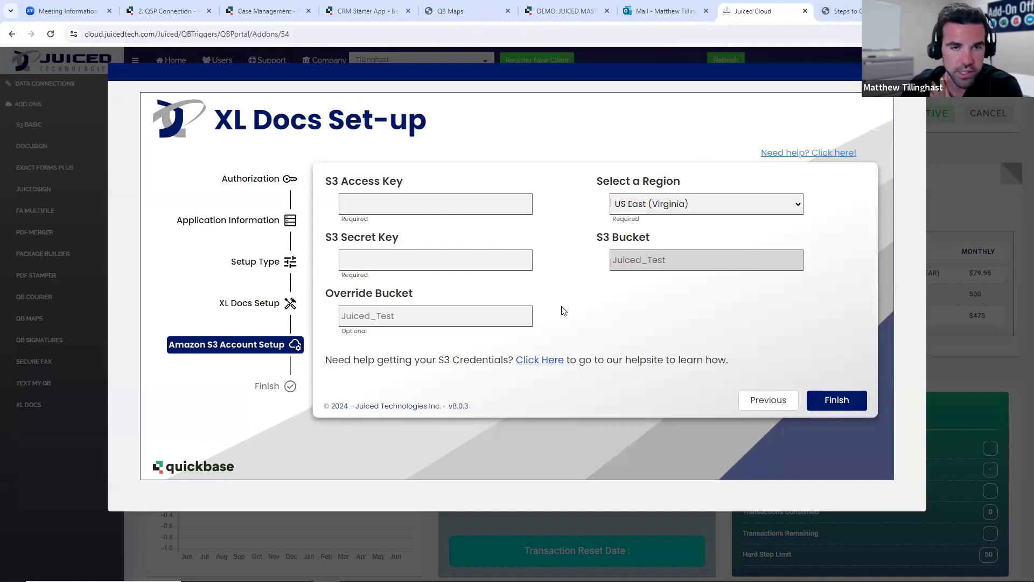
left_click(769, 401)
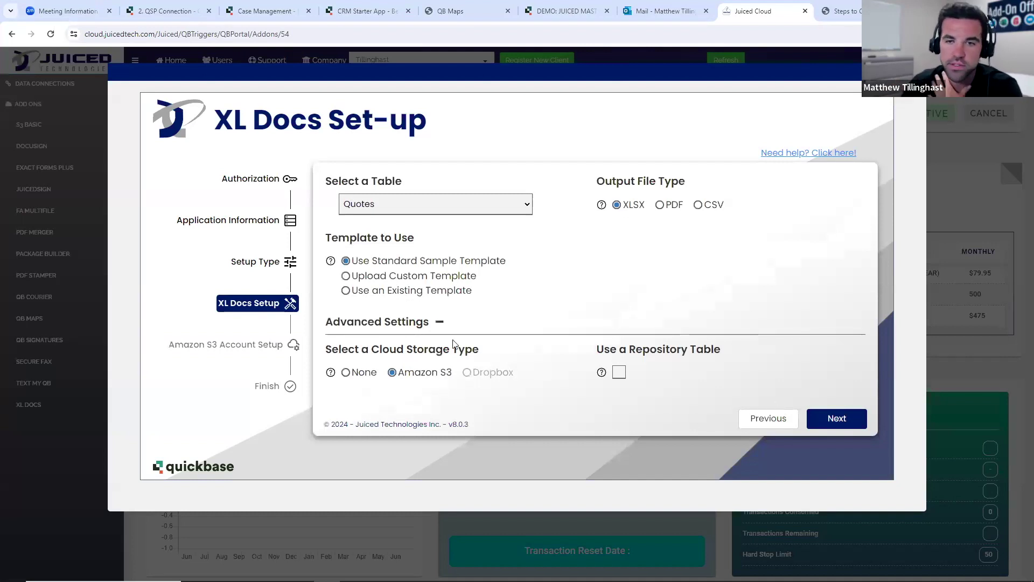
left_click(346, 373)
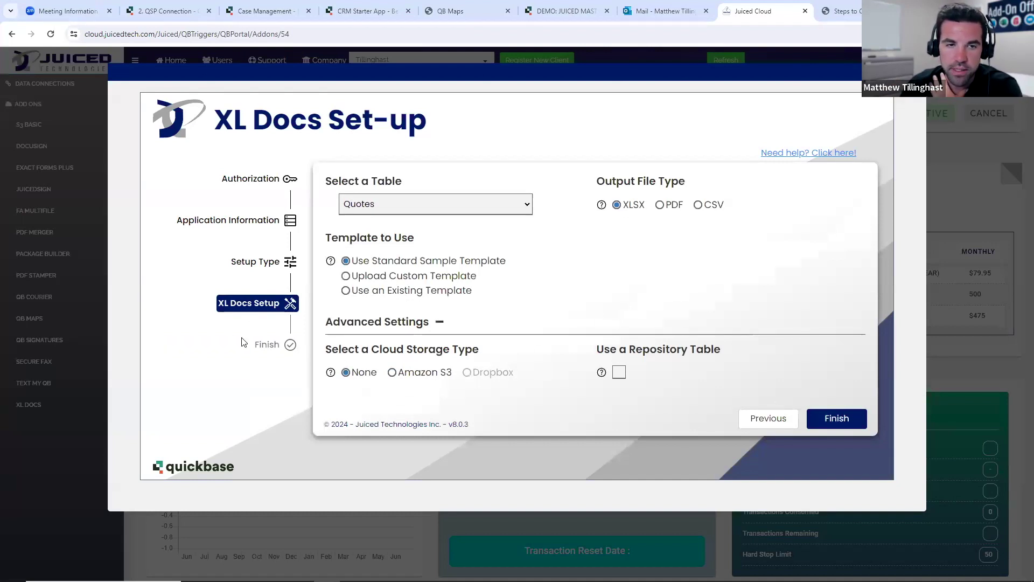
Step: Enable the repository table option, choose to create a table named Repo, finish the setup and close the wizard
left_click(620, 376)
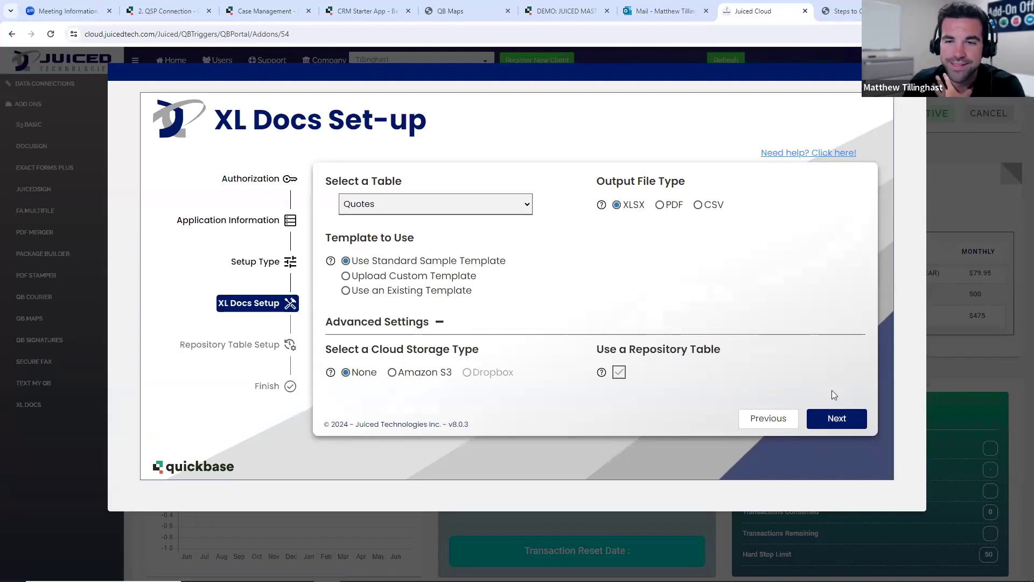
left_click(838, 418)
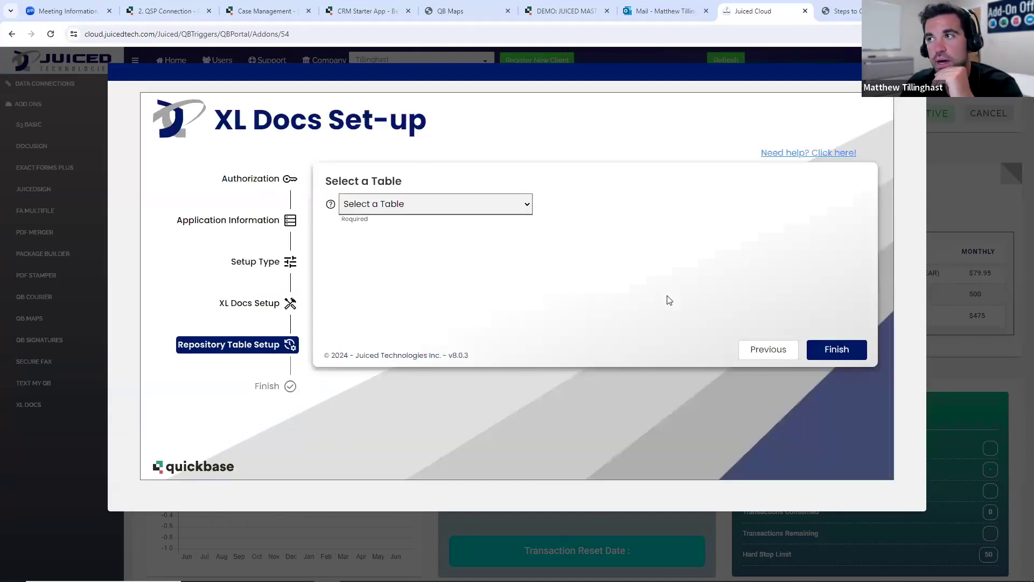
left_click(459, 209)
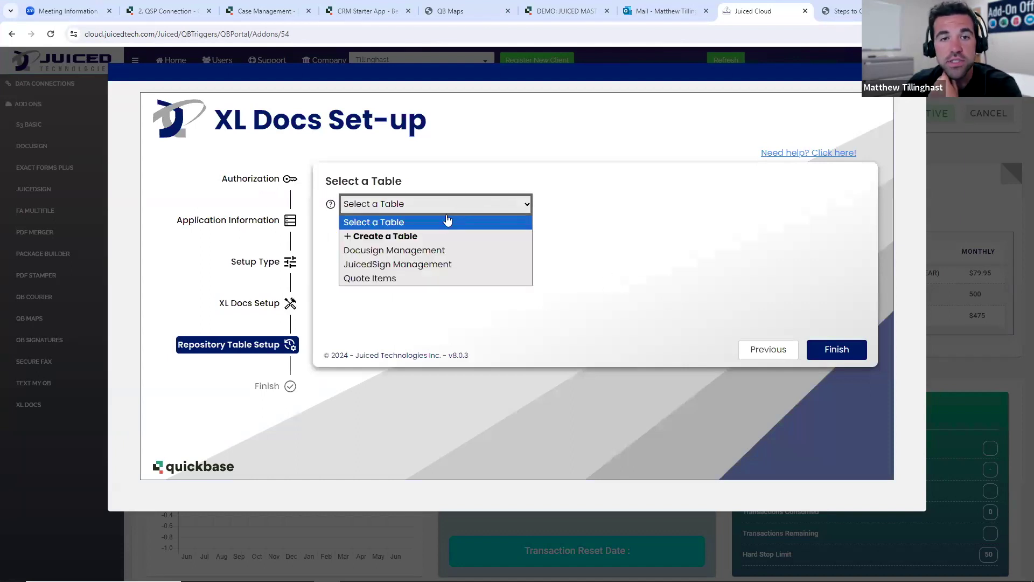
left_click(424, 237)
left_click(645, 203)
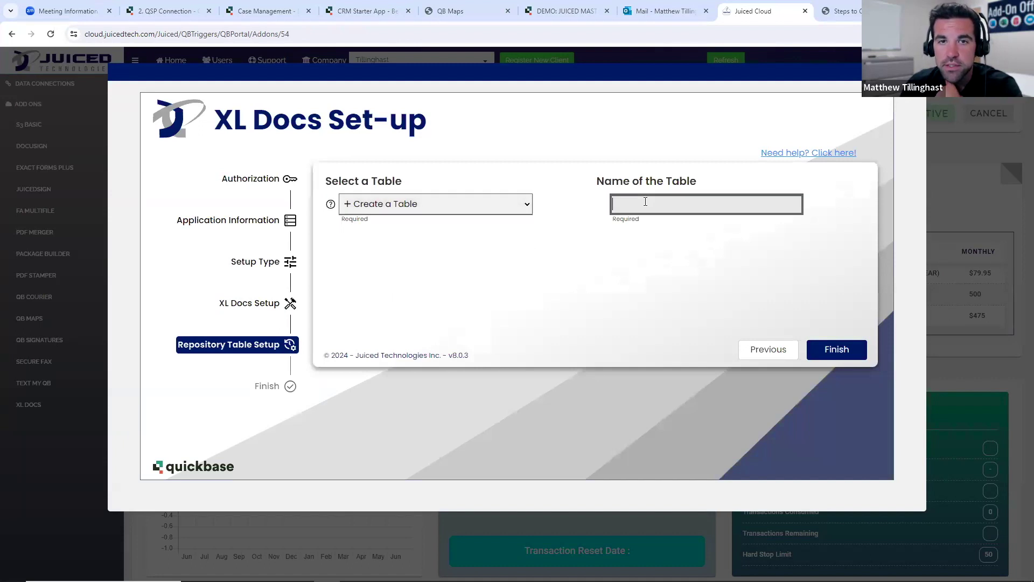
type("Repo")
left_click(677, 238)
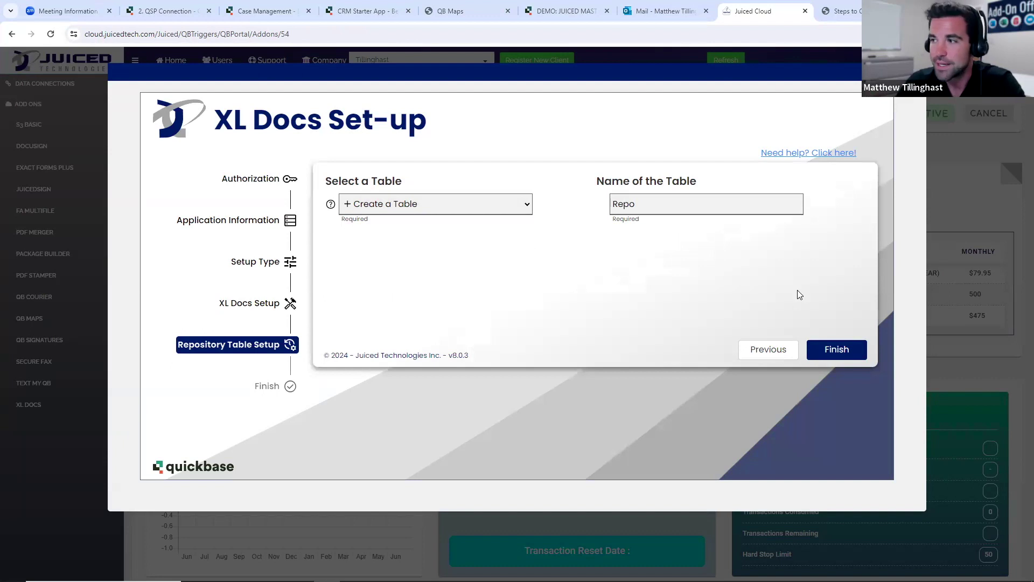
left_click(834, 350)
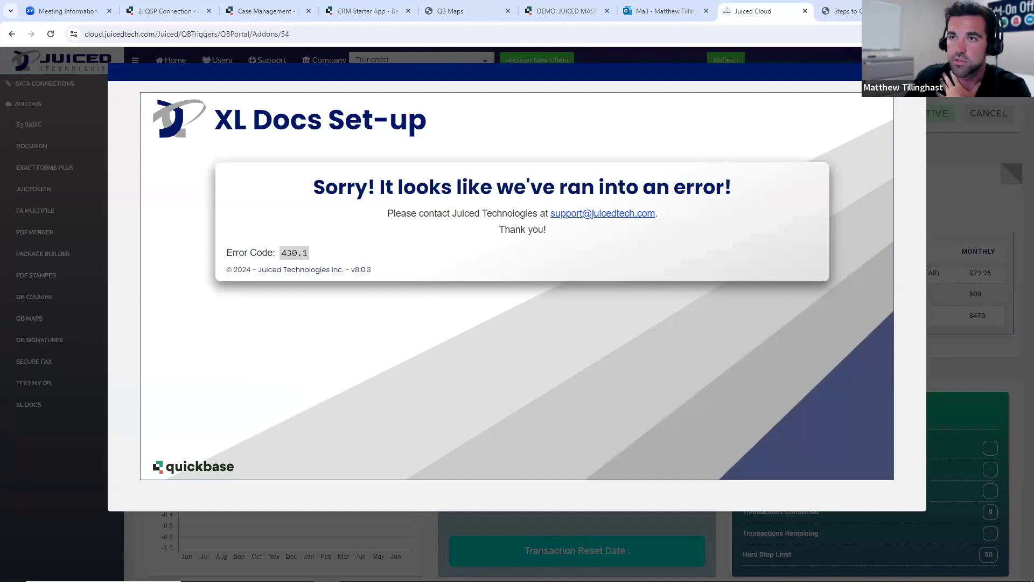
key("Escape")
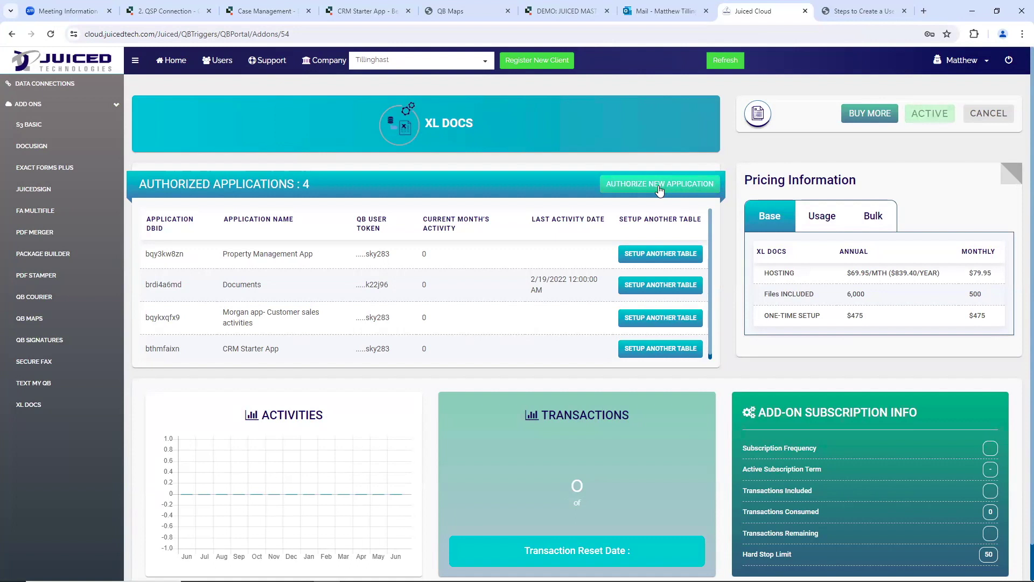
Step: Start authorizing a new XL Docs application using the last existing user token listed and the Case Management application
left_click(658, 185)
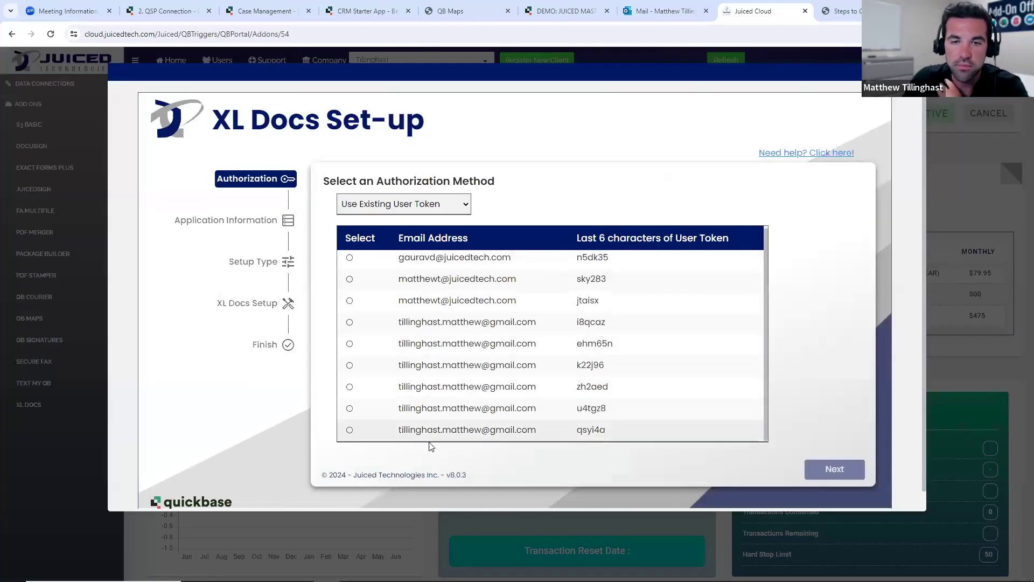
left_click(421, 434)
left_click(829, 469)
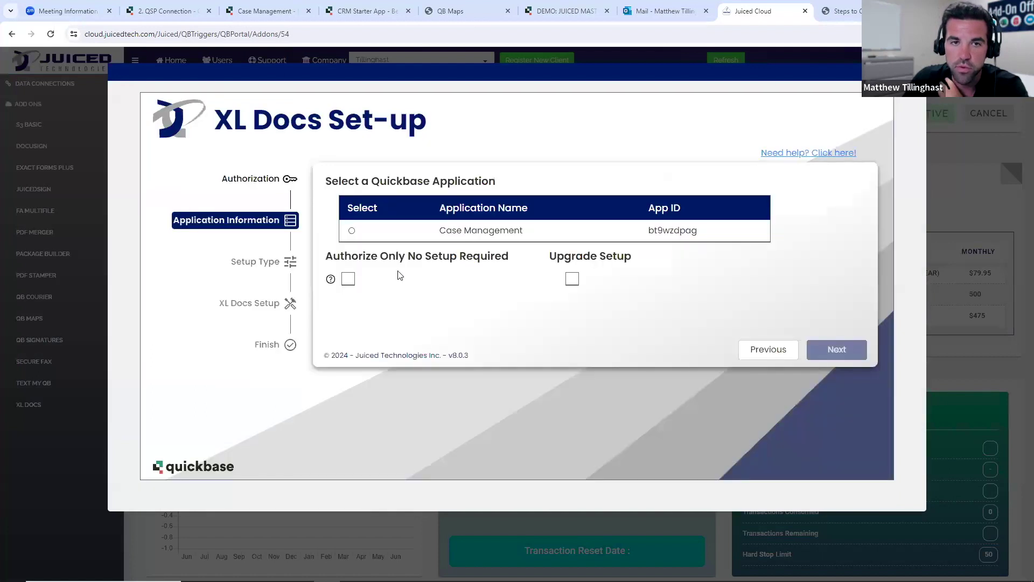
left_click(389, 235)
left_click(836, 351)
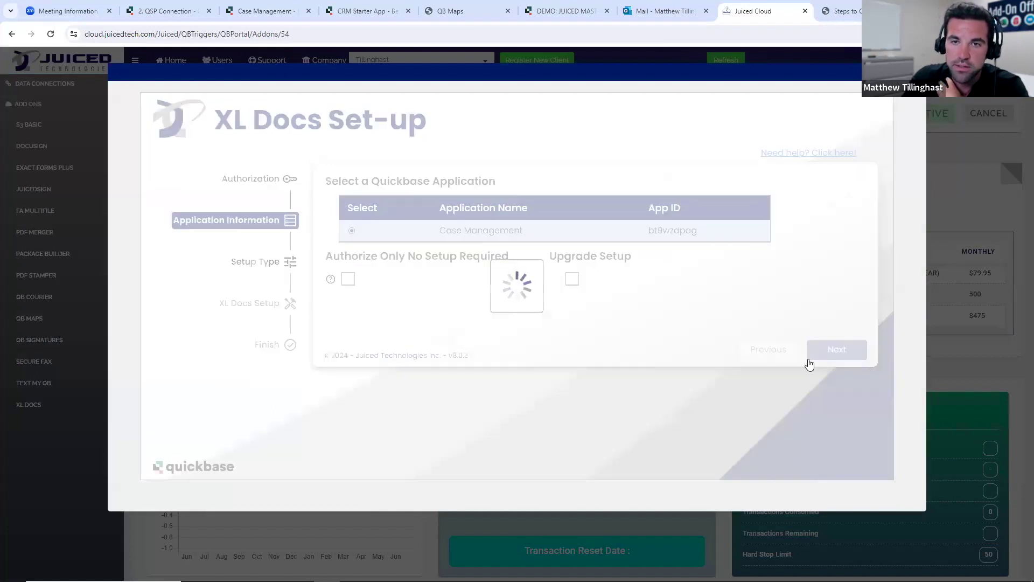
Step: Accept the default setup type, select Quotes as the table and finish the setup with the standard sample template
left_click(848, 356)
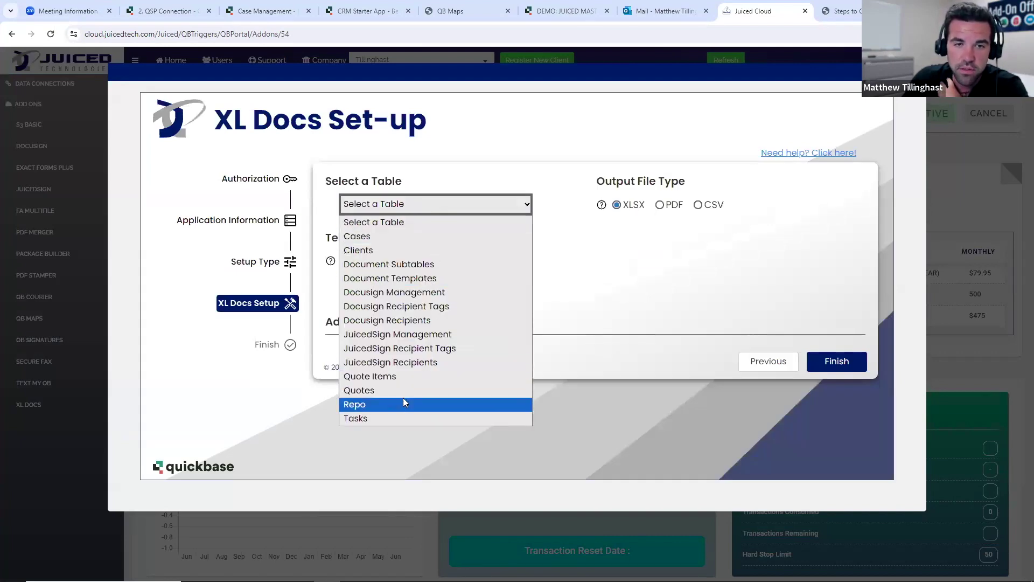
left_click(367, 392)
left_click(814, 366)
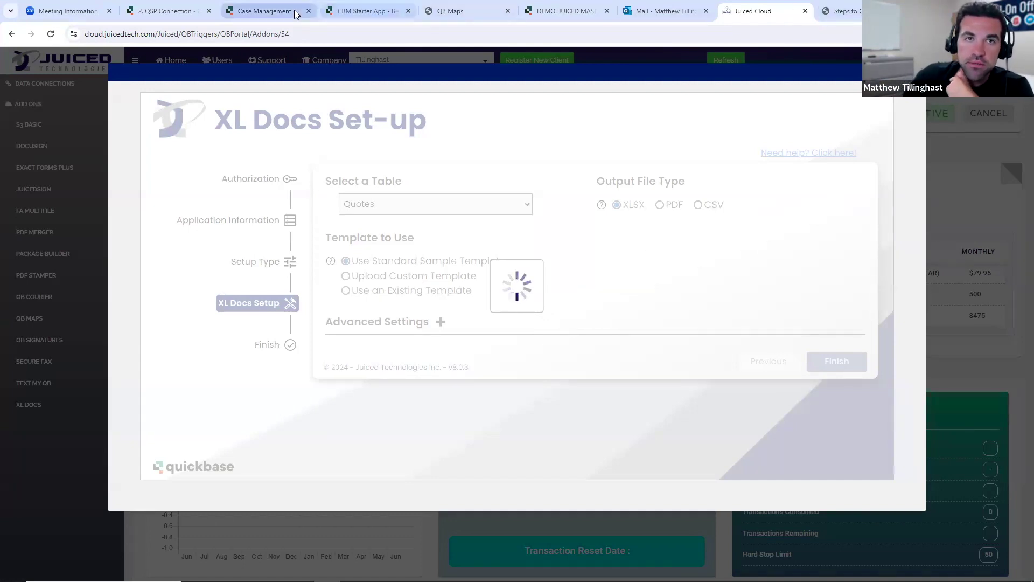
Step: Switch to the Case Management Quickbase app, reload its home page and open the Quotes table
left_click(264, 11)
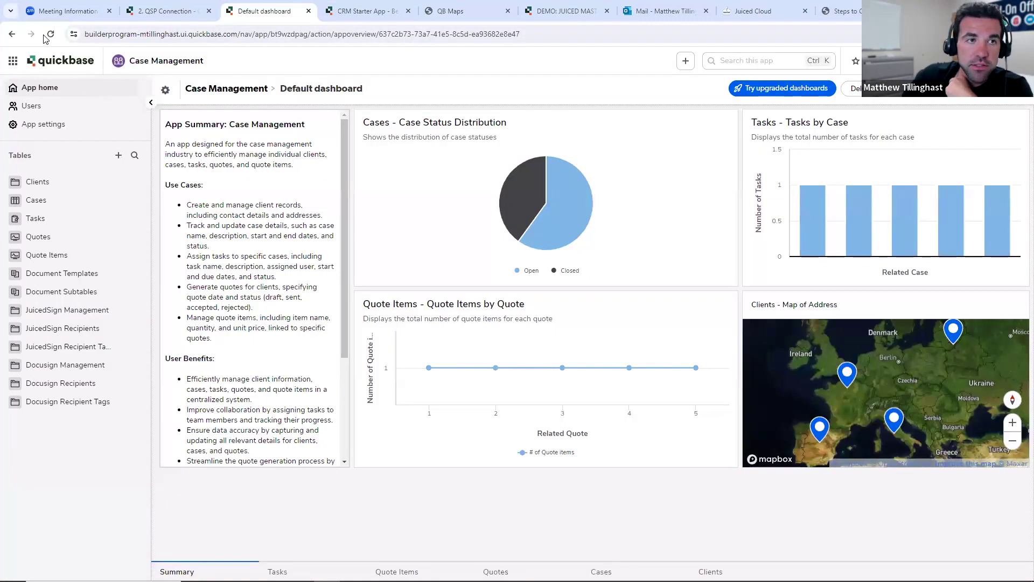
left_click(97, 86)
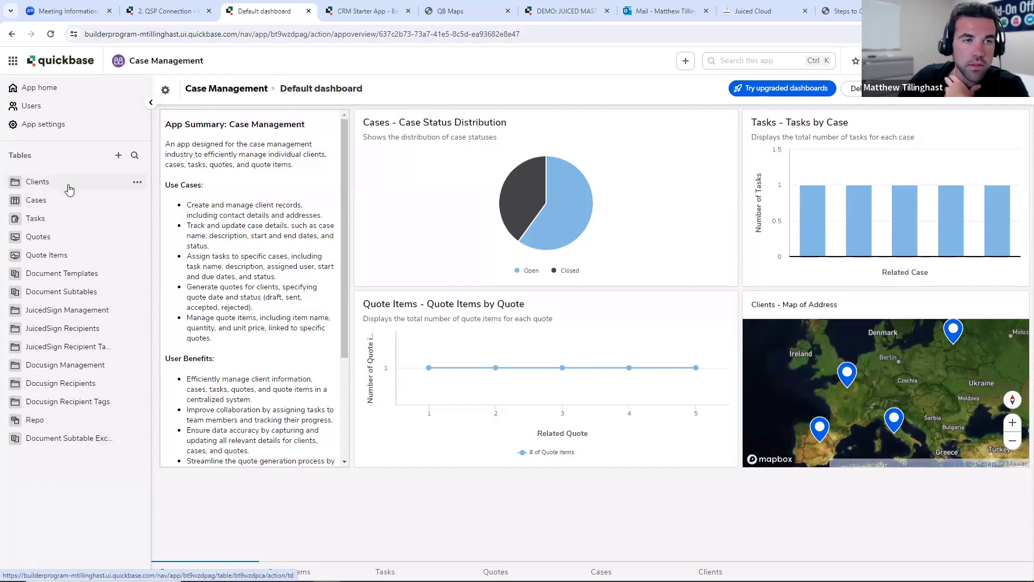
left_click(61, 238)
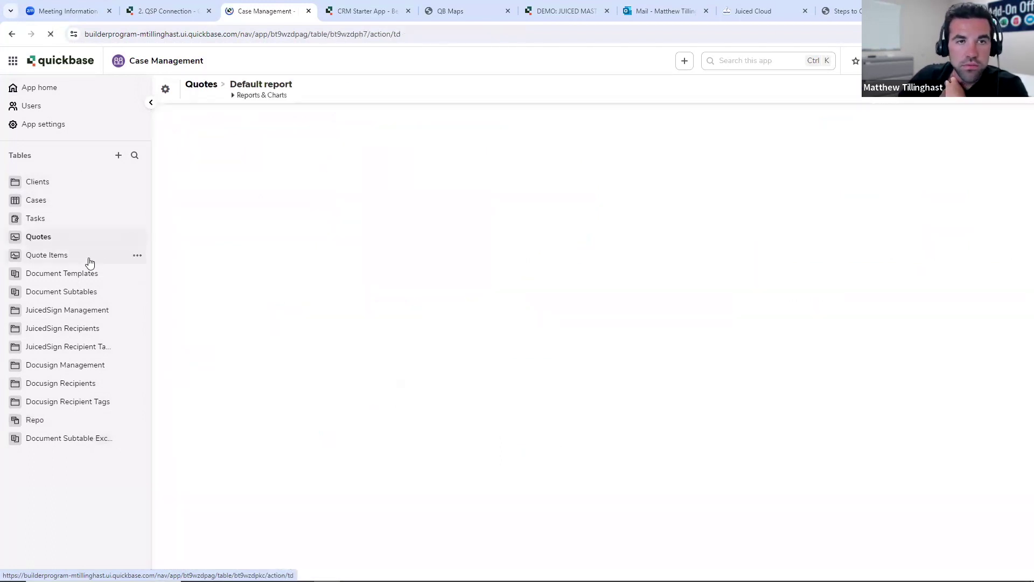
Step: Return to Juiced Cloud and review the XL Docs installation summary, including the added fields and the created table
left_click(757, 11)
scroll(567, 280, "down", 3)
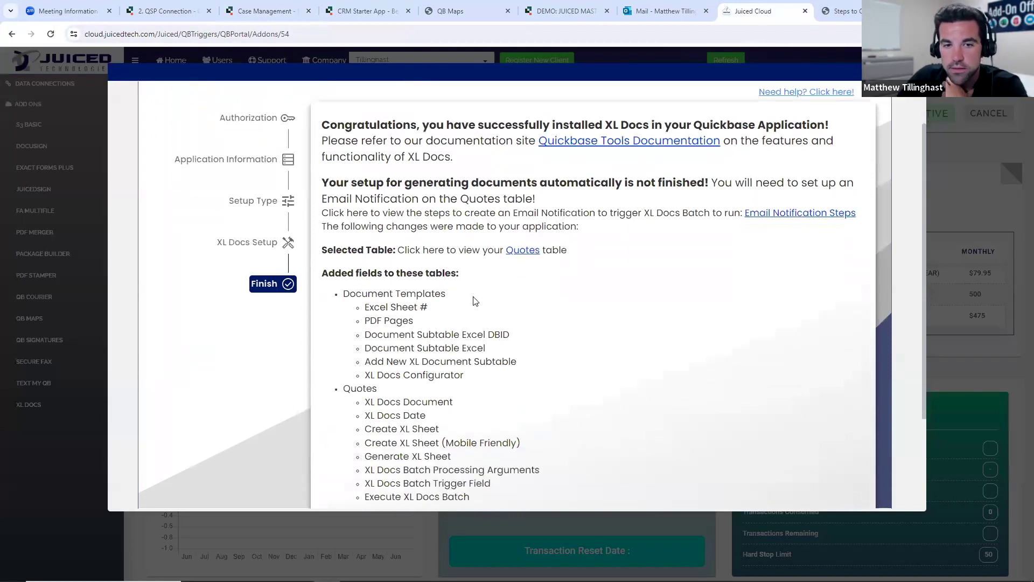
scroll(492, 240, "up", 2)
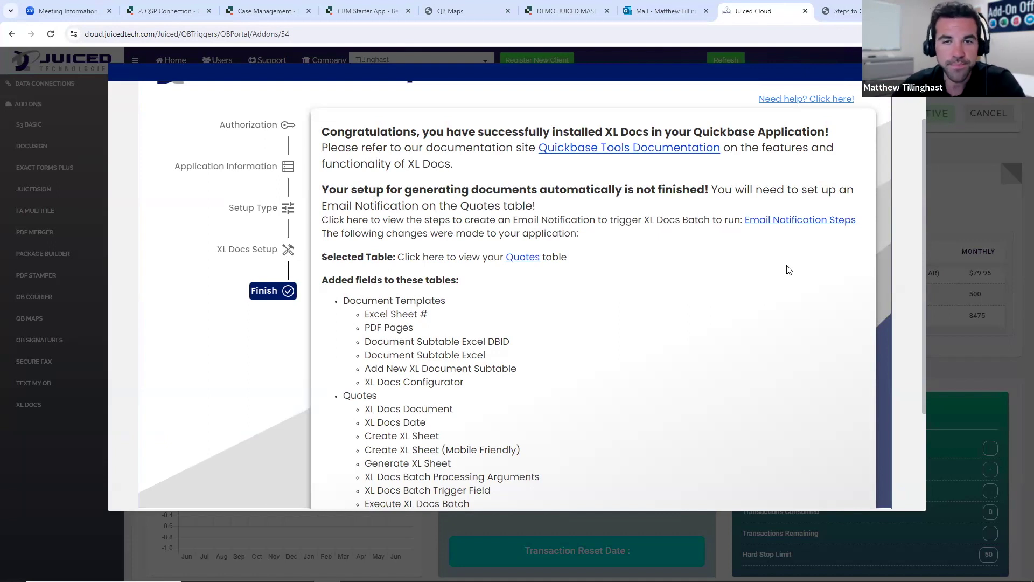
scroll(765, 237, "down", 1)
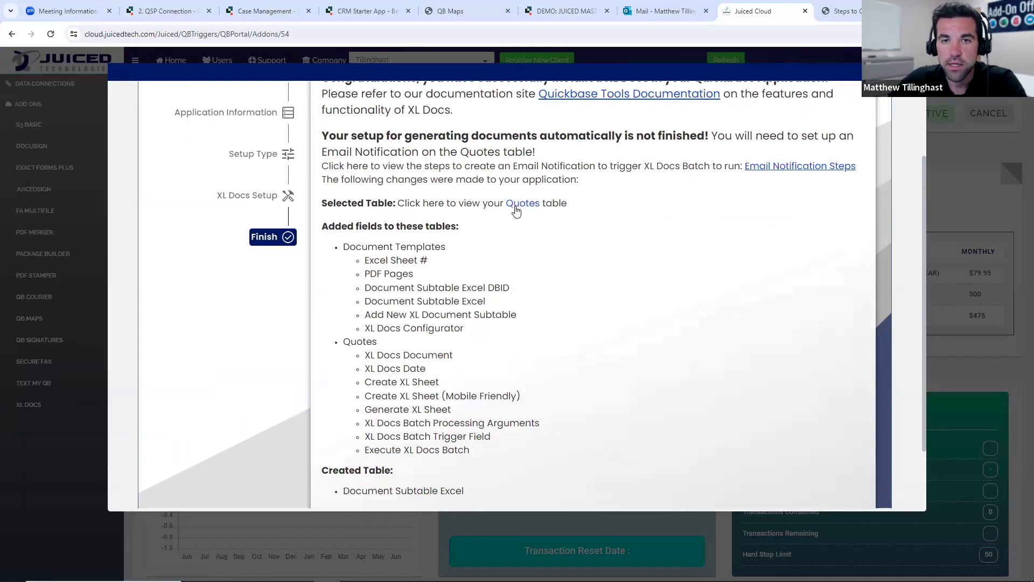
scroll(392, 231, "down", 1)
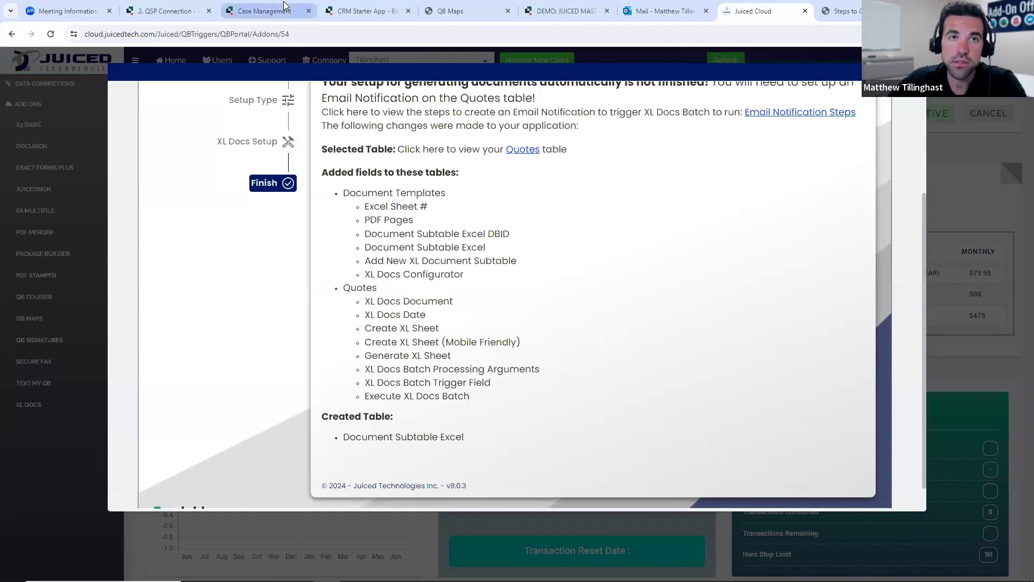
Step: Switch to the Case Management app, open the first quote record and find its XL Docs fields
left_click(269, 12)
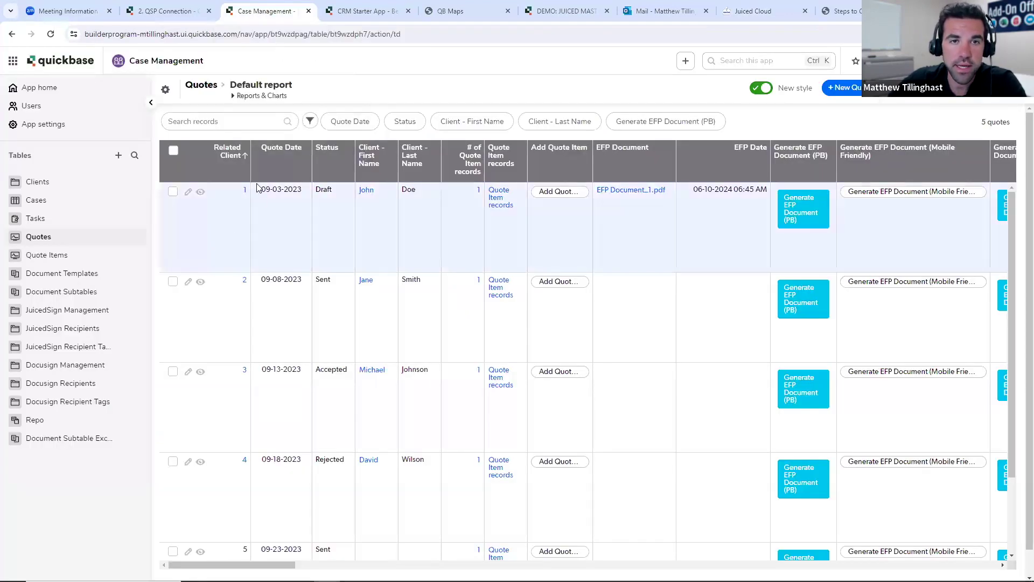
left_click(200, 191)
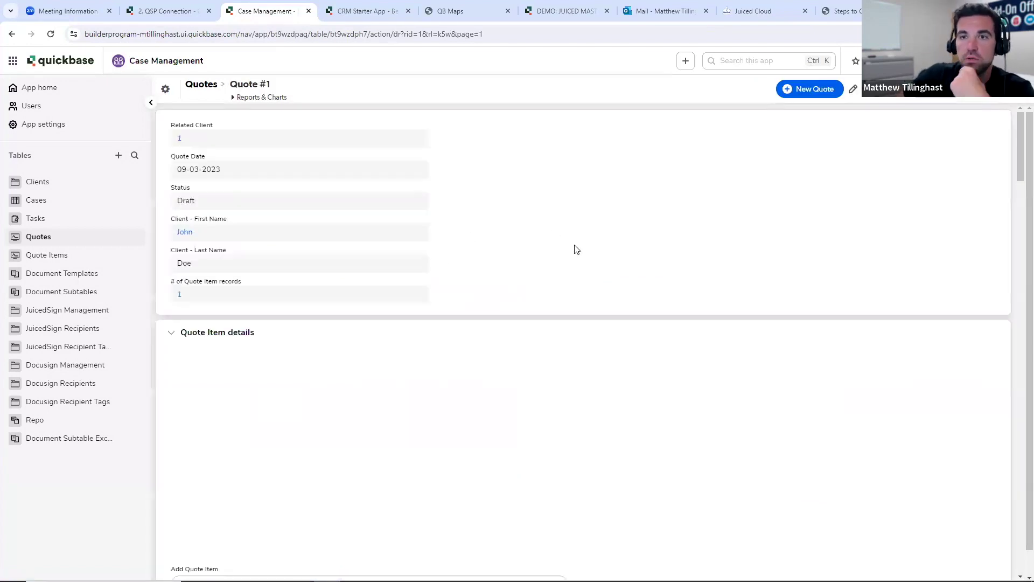
scroll(579, 237, "down", 20)
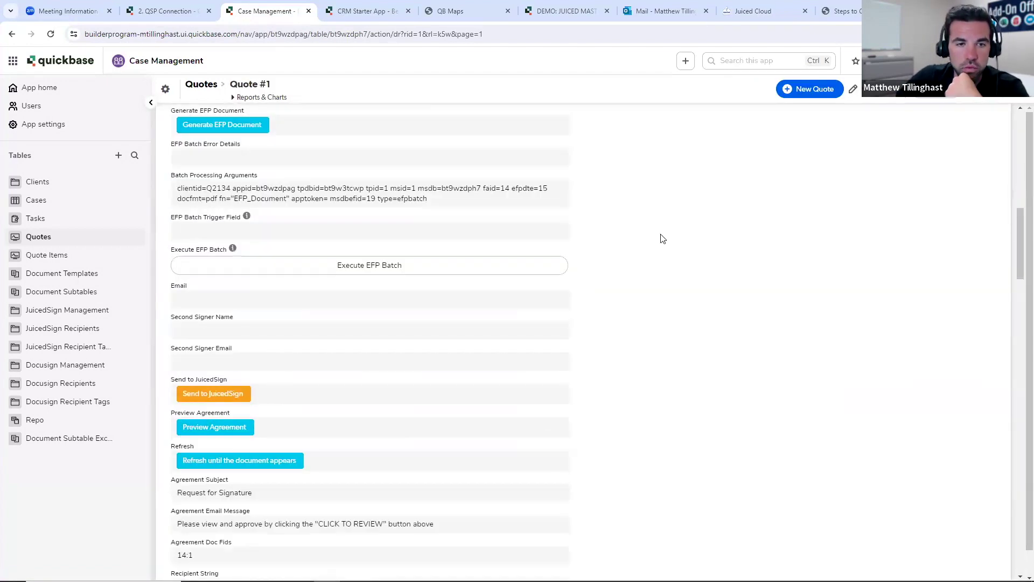
scroll(663, 238, "down", 20)
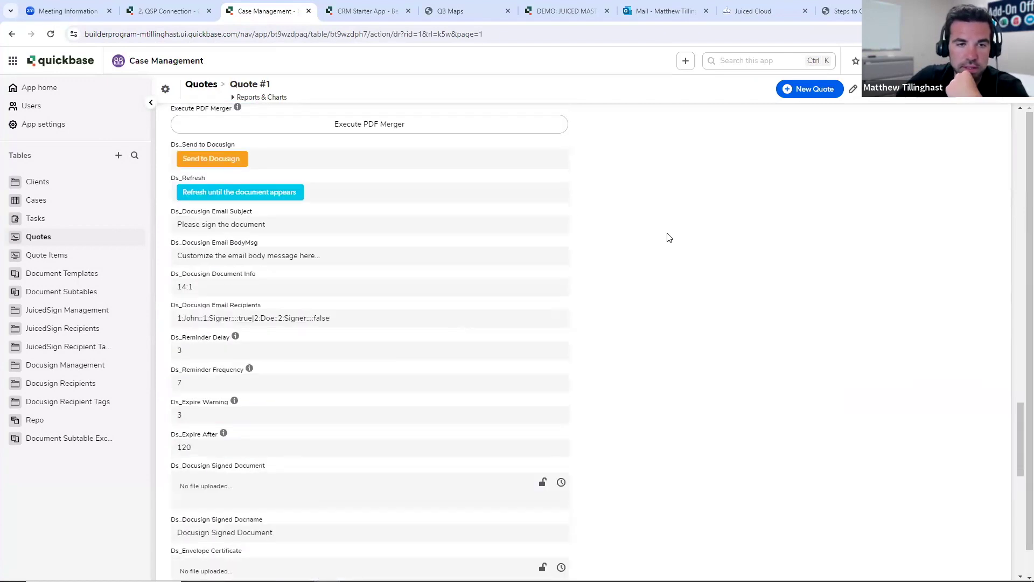
scroll(670, 237, "down", 5)
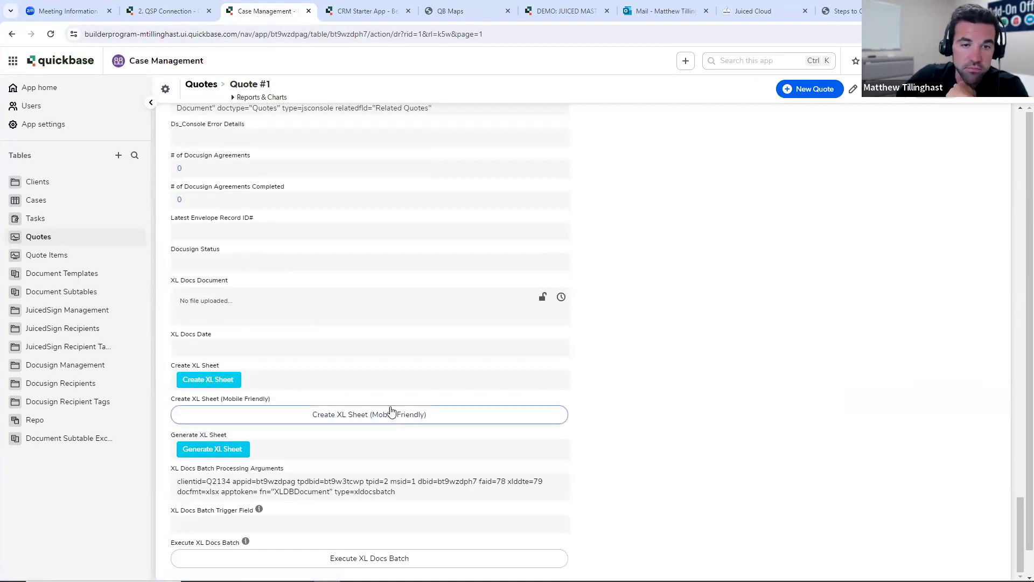
Step: View the formula in the Generate XL Sheet field's settings, then close those settings
right_click(275, 456)
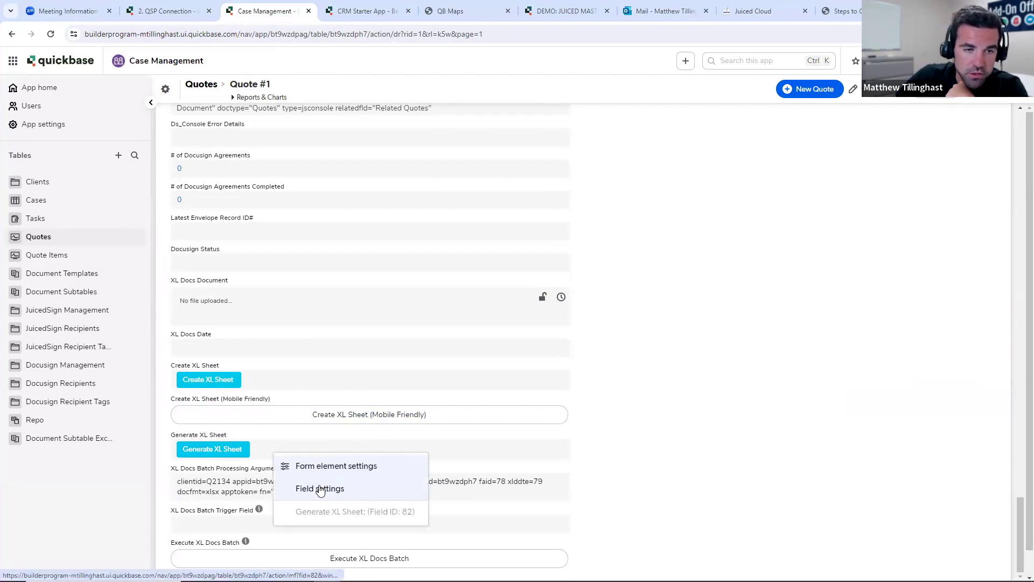
left_click(320, 488)
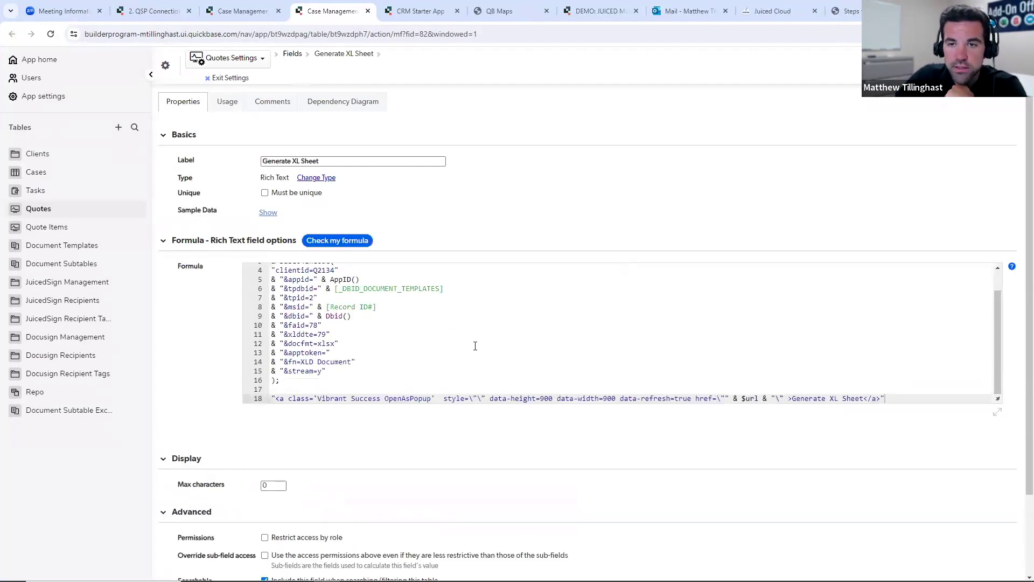
left_click(367, 11)
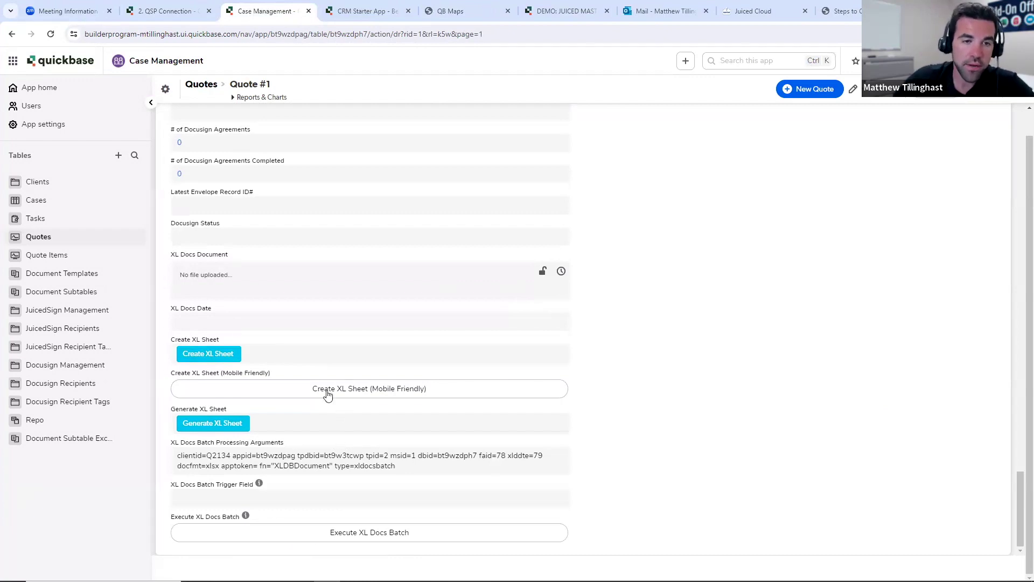
Step: Examine the XL Docs Document and XL Docs Date fields on the quote record
left_click_drag(180, 256, 238, 255)
left_click_drag(179, 310, 223, 306)
left_click(216, 276)
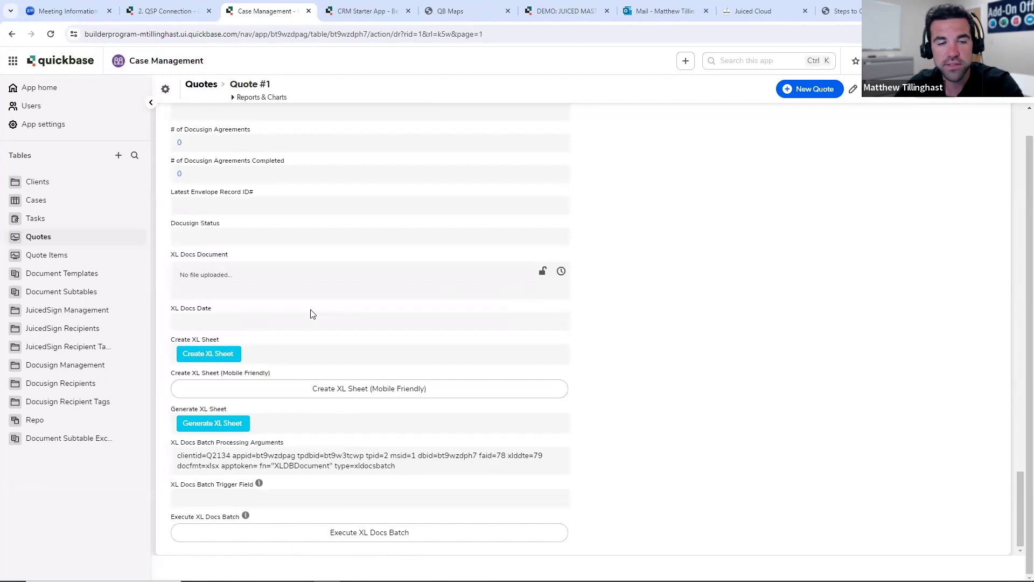
Step: Reopen the Generate XL Sheet field settings and examine the tpid argument in the formula without editing it
right_click(312, 428)
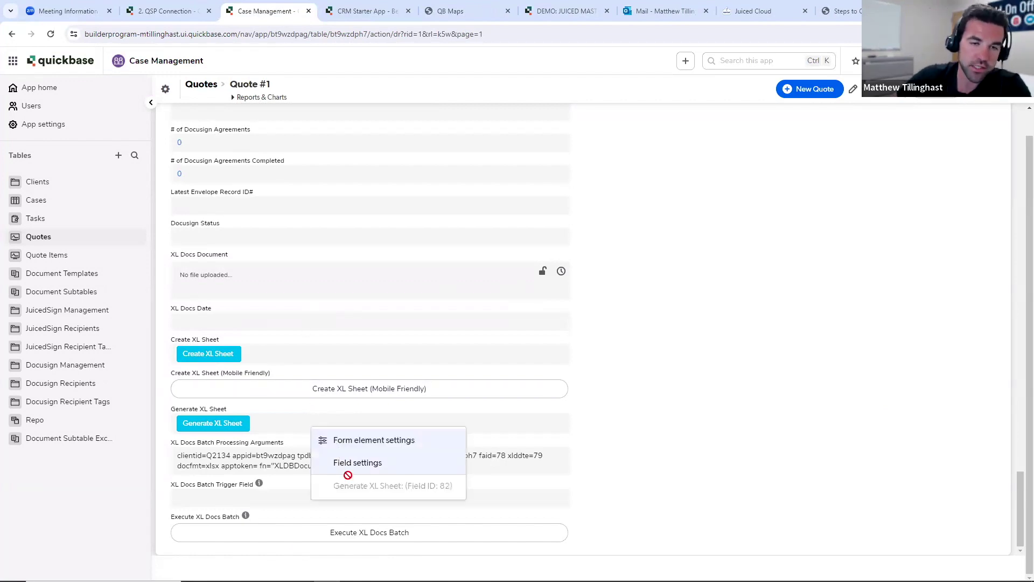
left_click(345, 467)
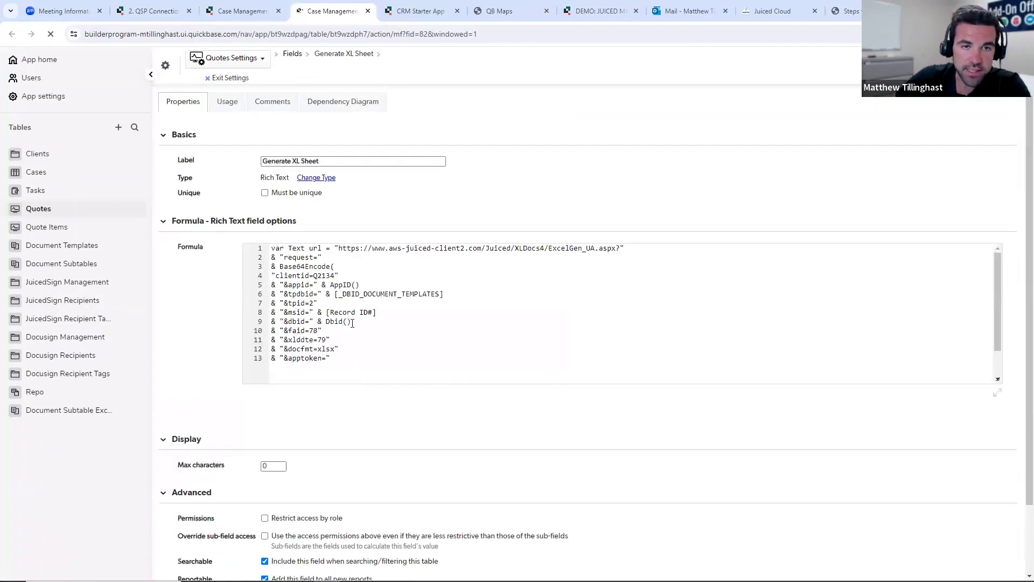
left_click(317, 322)
left_click_drag(319, 322, 267, 320)
left_click(333, 323)
key("Left")
mouse_move(322, 321)
left_mouse_down()
mouse_move(279, 323)
mouse_move(322, 323)
left_mouse_up()
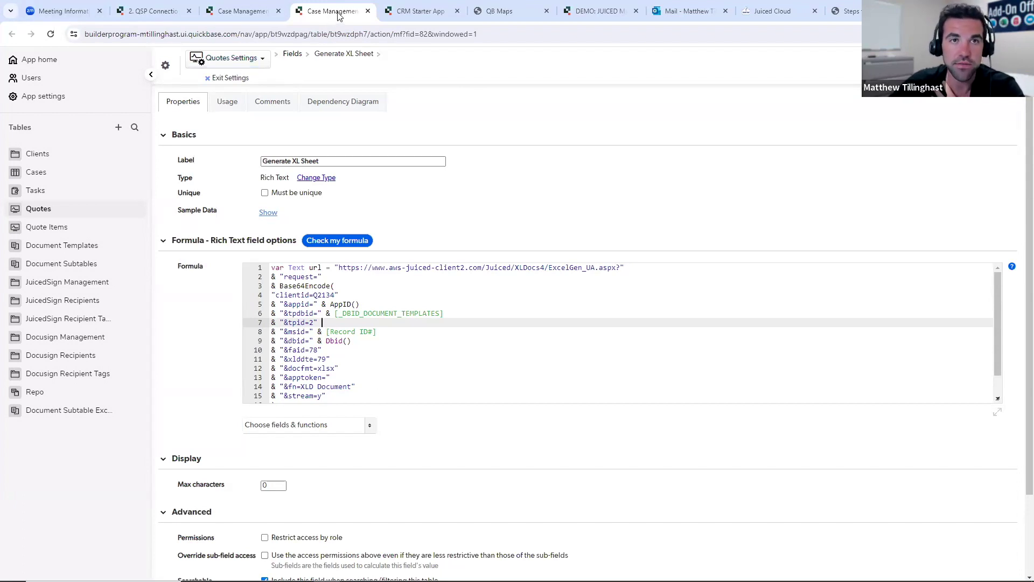
Step: Return to the first quote record and close the separate browser page with the Generate XL Sheet field settings
left_click(279, 4)
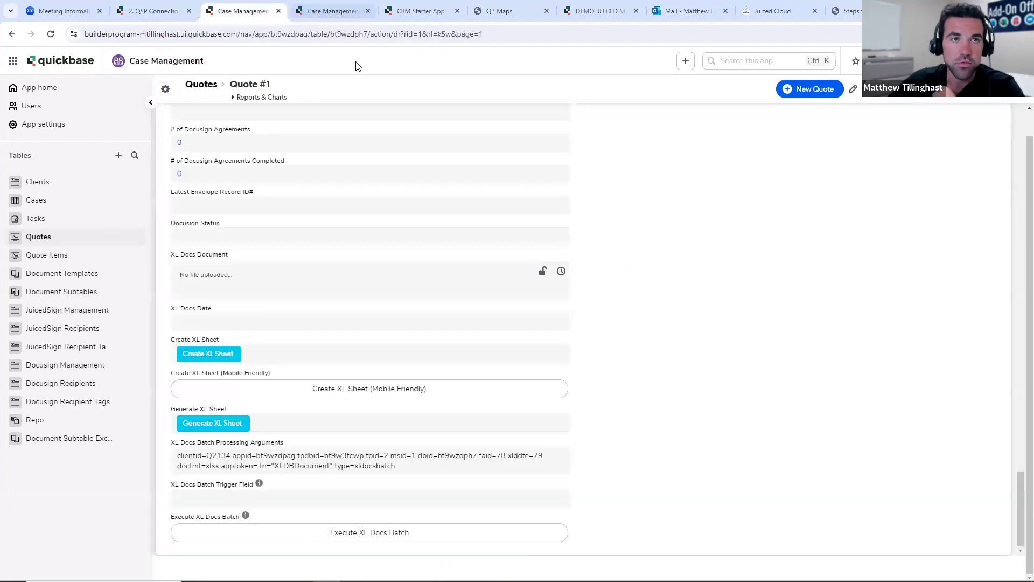
left_click(359, 12)
left_click(367, 11)
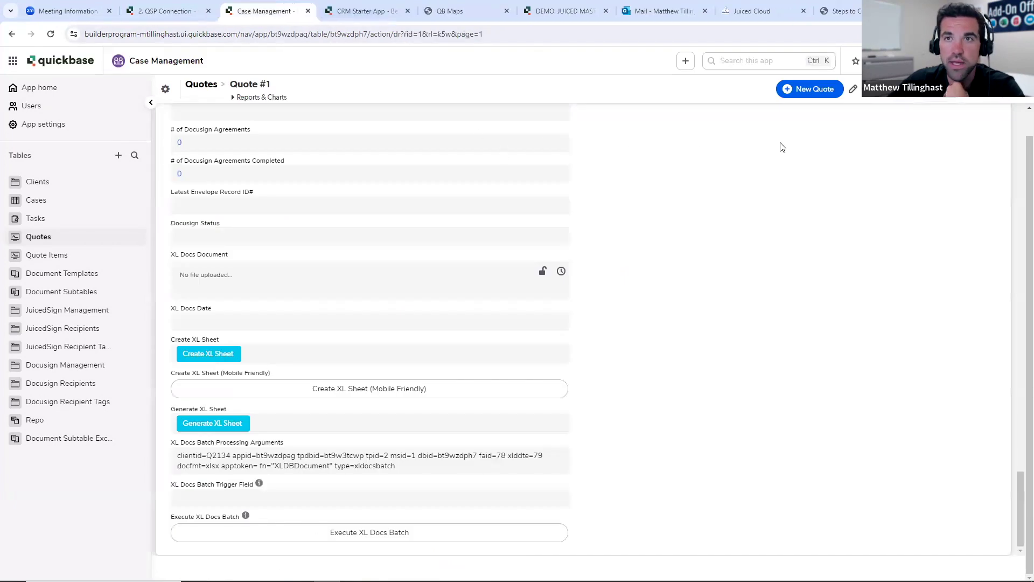
Step: Switch to Juiced Cloud, close the finished XL Docs setup and refresh the authorized applications to find Case Management
left_click(775, 11)
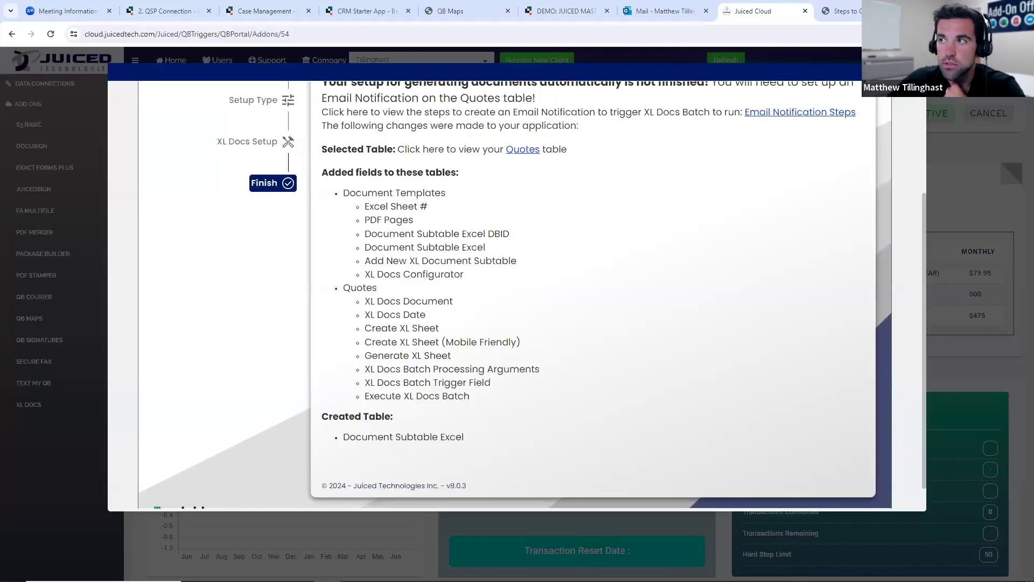
left_click(914, 72)
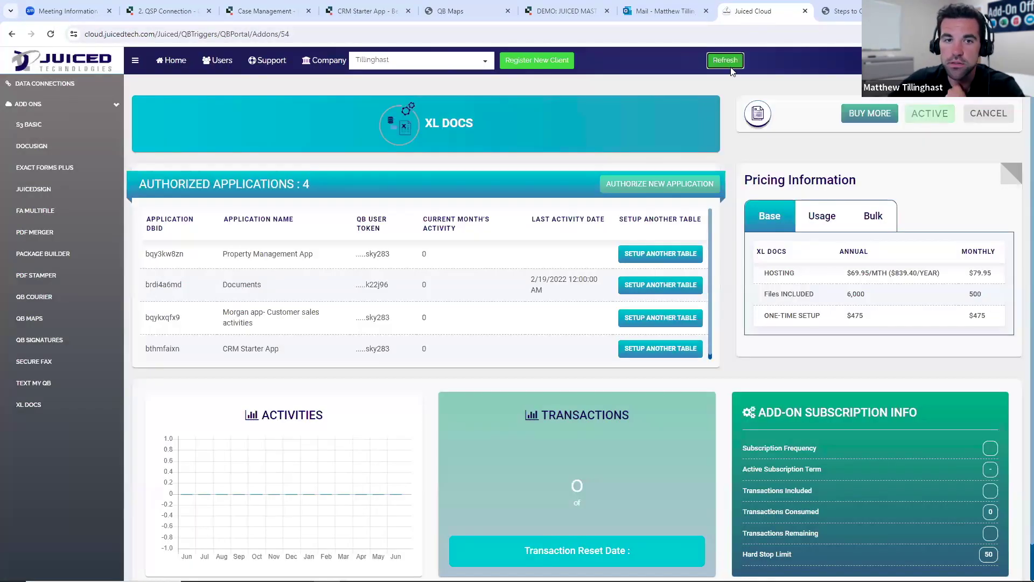
left_click(731, 64)
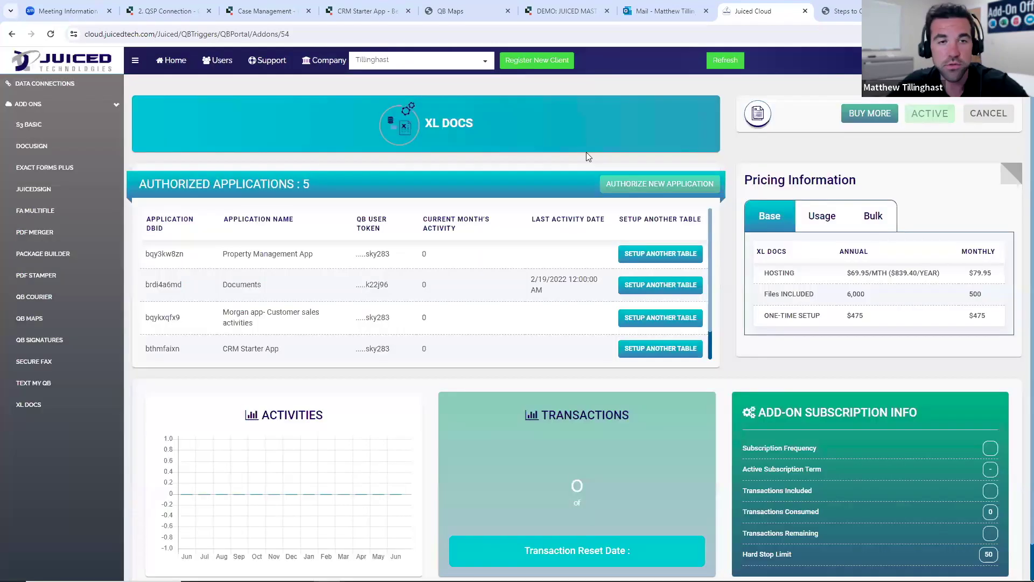
left_click_drag(221, 348, 295, 350)
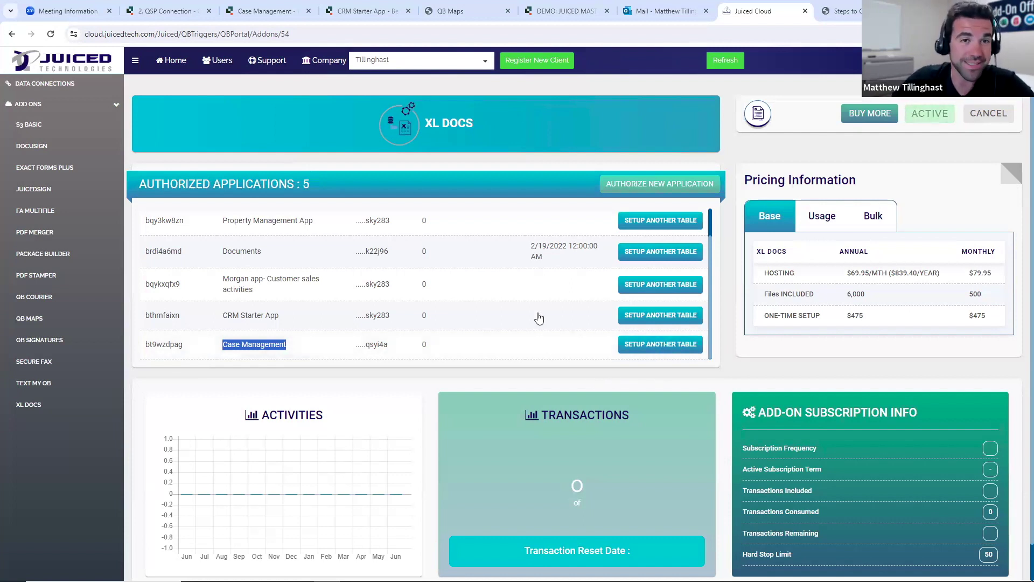
Step: Open the QB Maps add-on from the Juiced Cloud home page and start authorizing a new application
left_click(174, 61)
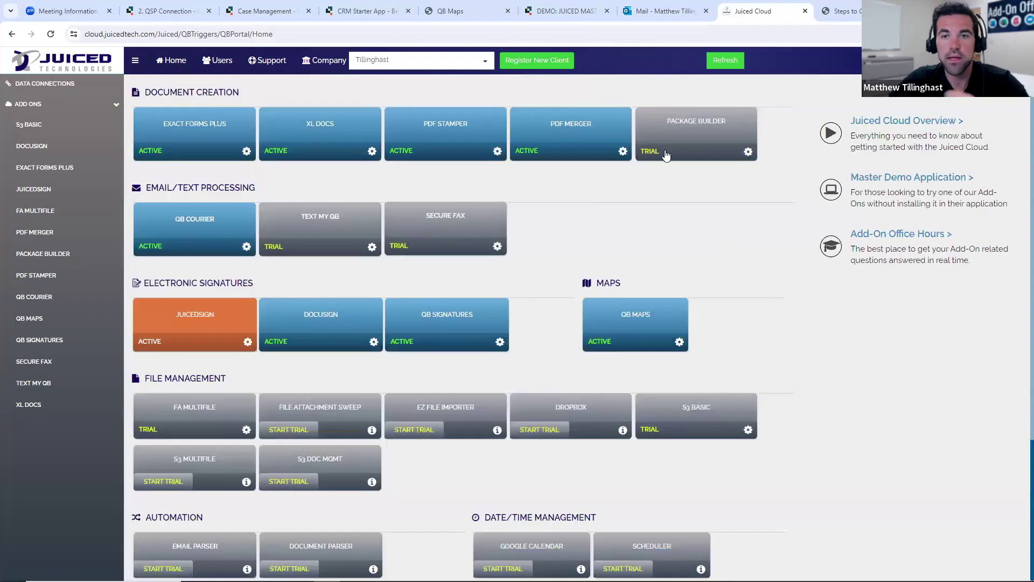
left_click(731, 70)
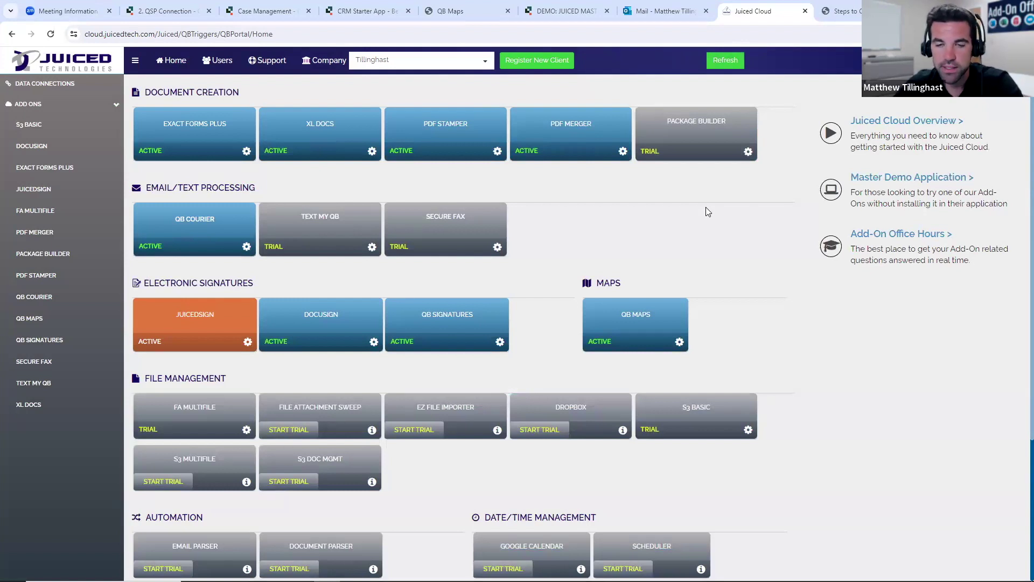
left_click(649, 321)
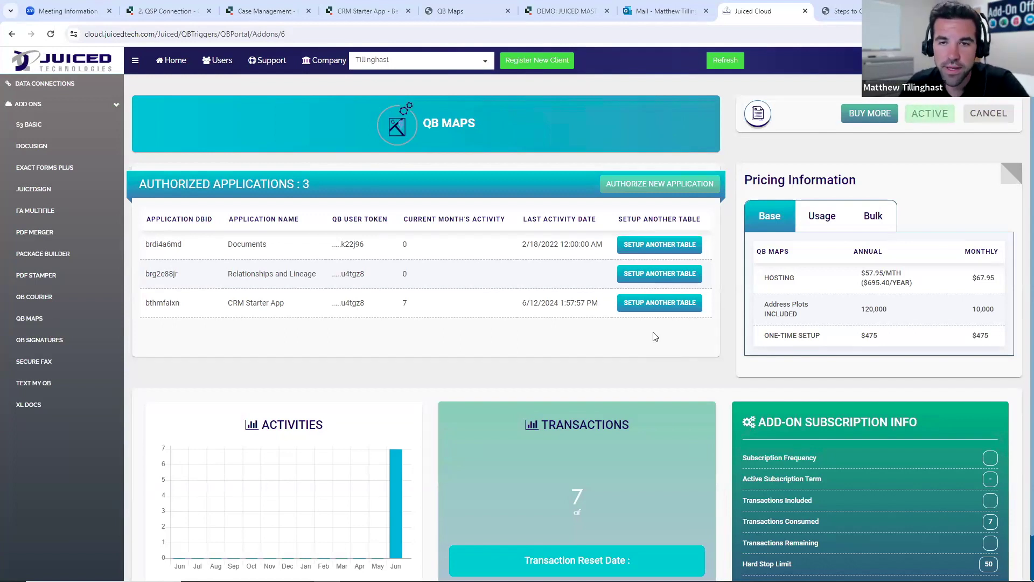
left_click(648, 185)
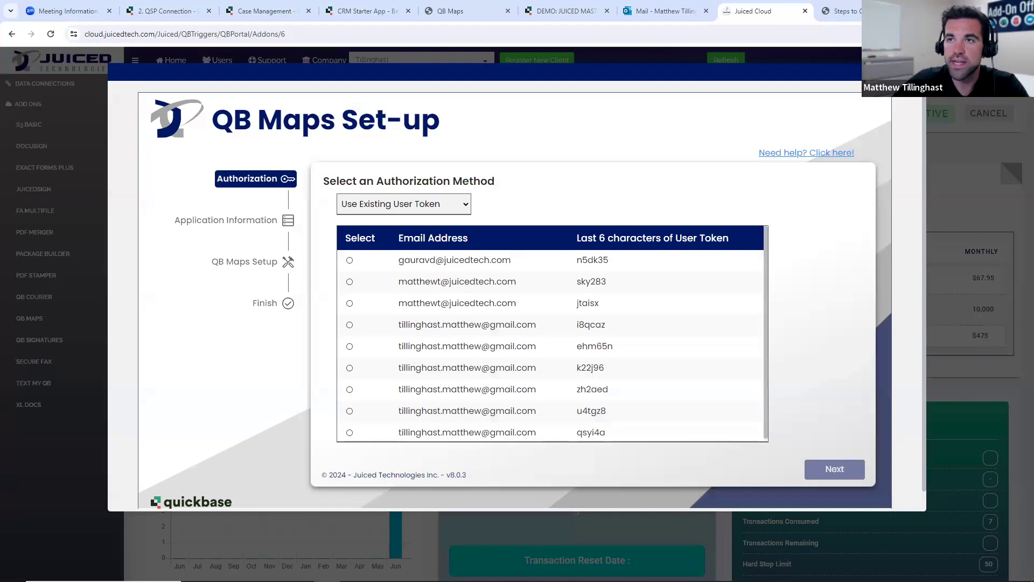
key("Escape")
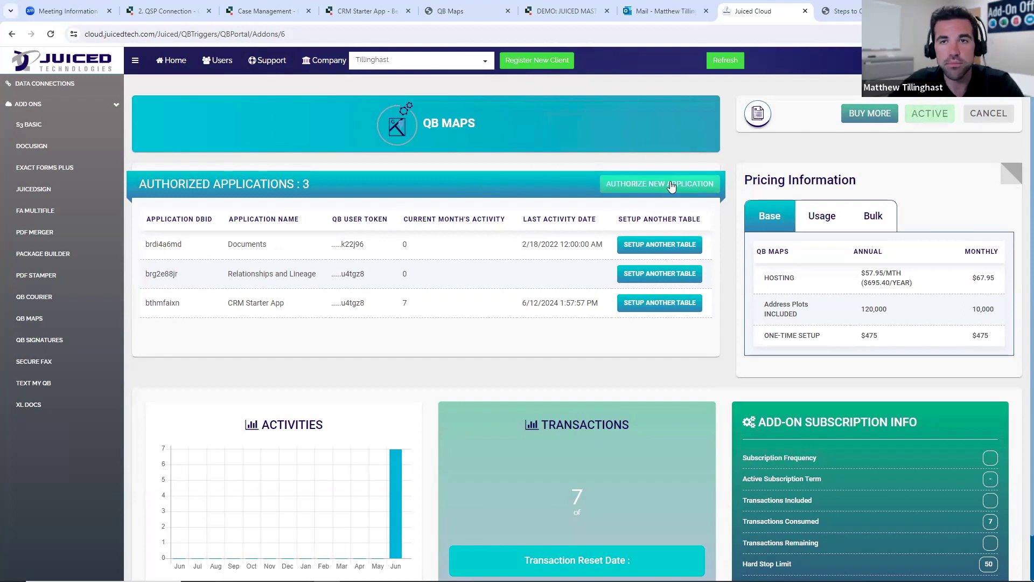
left_click(692, 189)
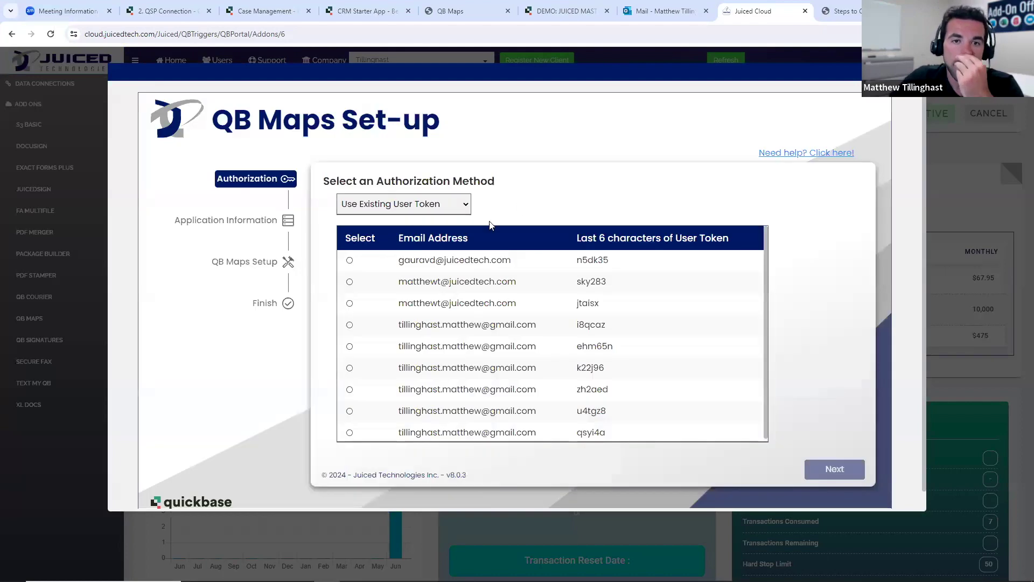
Step: Authorize QB Maps with the last existing user token listed, select the Case Management application and continue to the QB Maps setup
left_click(515, 433)
left_click(829, 470)
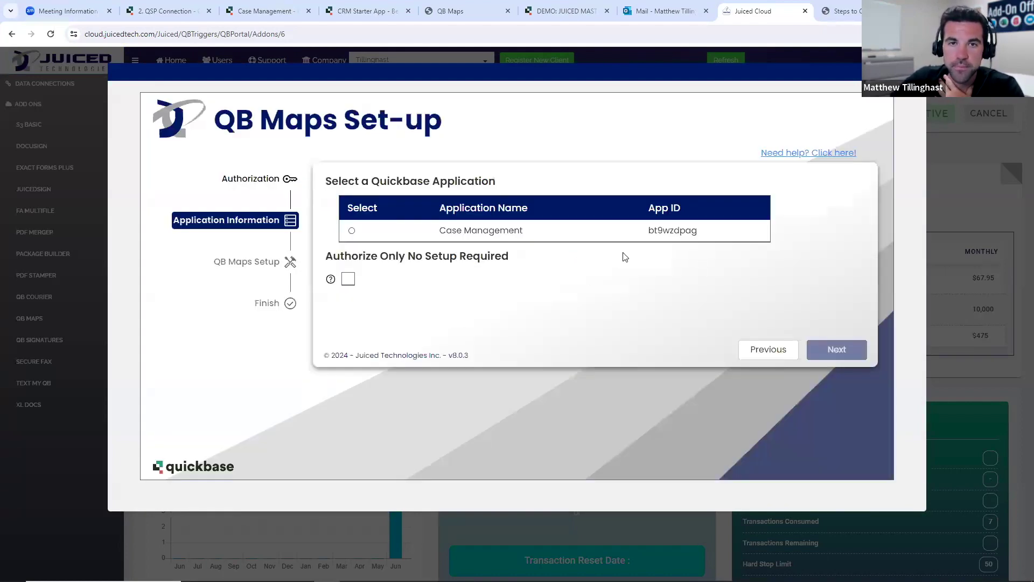
left_click(477, 235)
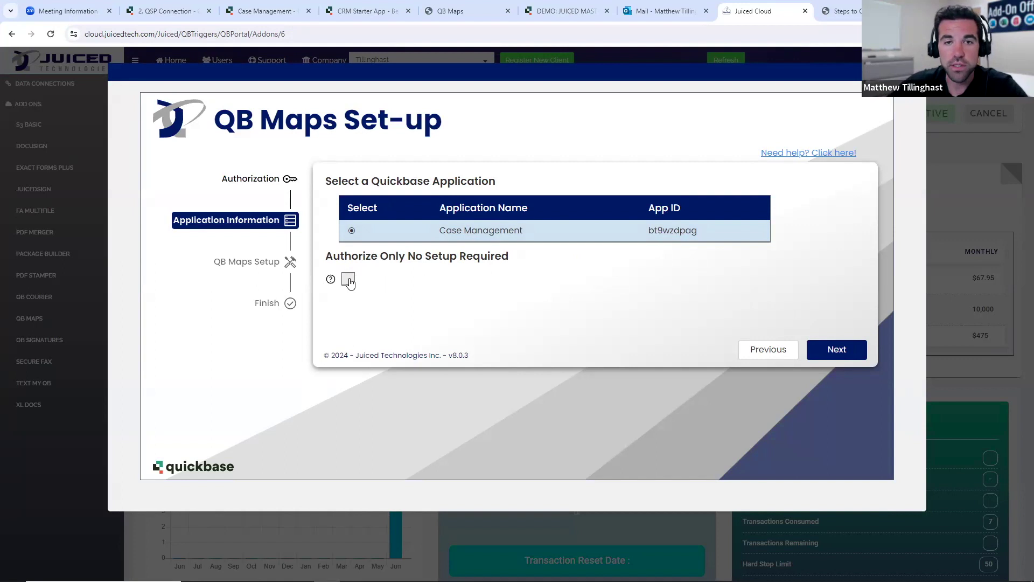
left_click(842, 352)
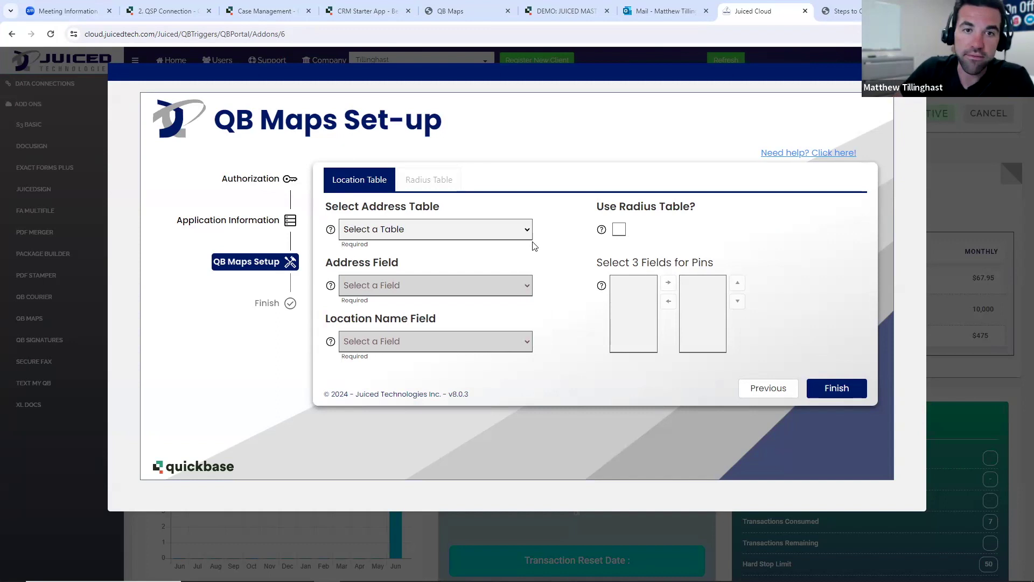
Step: Browse the available address tables, then switch to the Case Management app and check the Clients table for address data
left_click(512, 241)
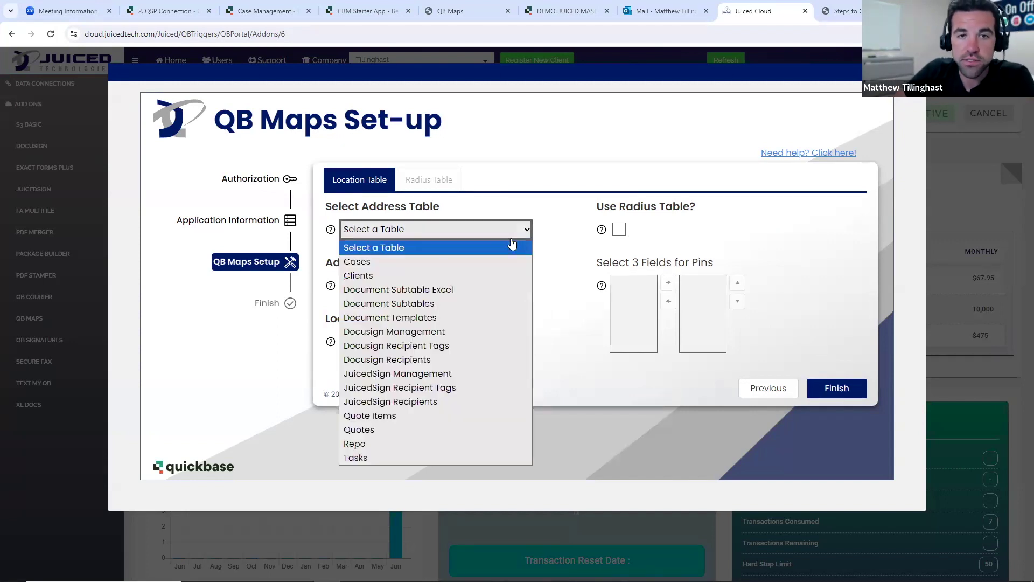
key("Down")
key("Down")
key("Down")
key("Down")
key("Up")
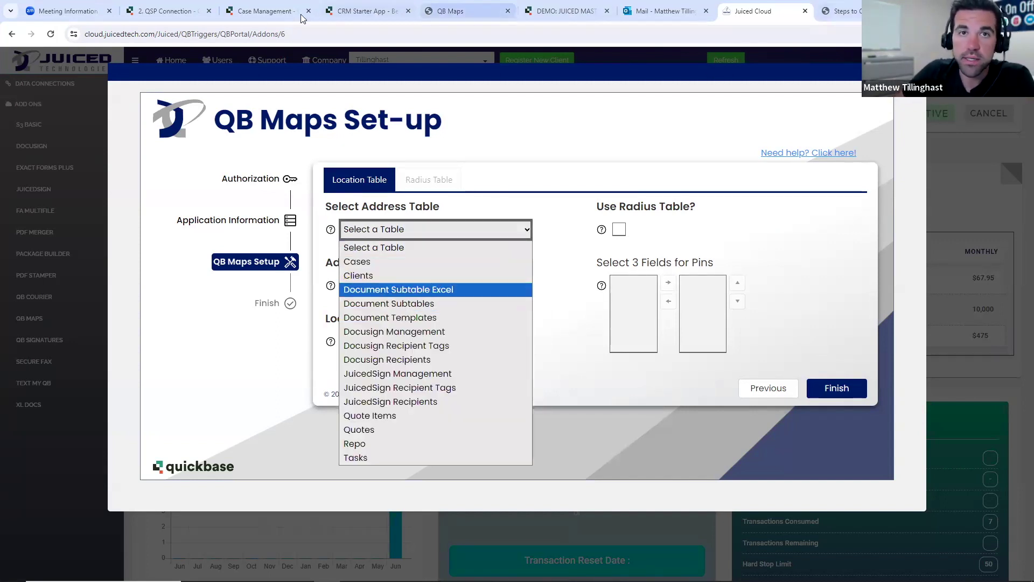
left_click(272, 10)
scroll(222, 205, "up", 5)
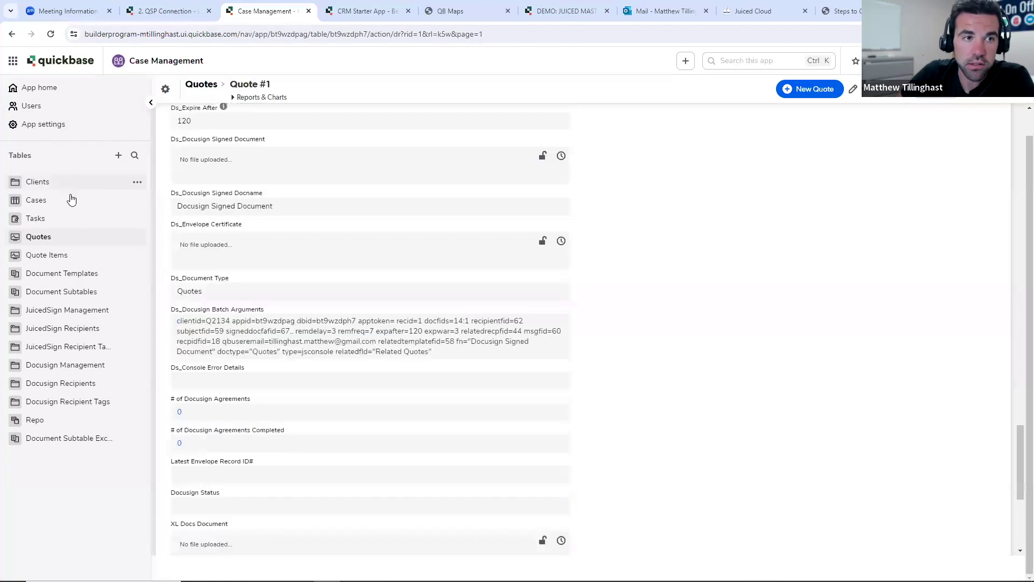
left_click(50, 187)
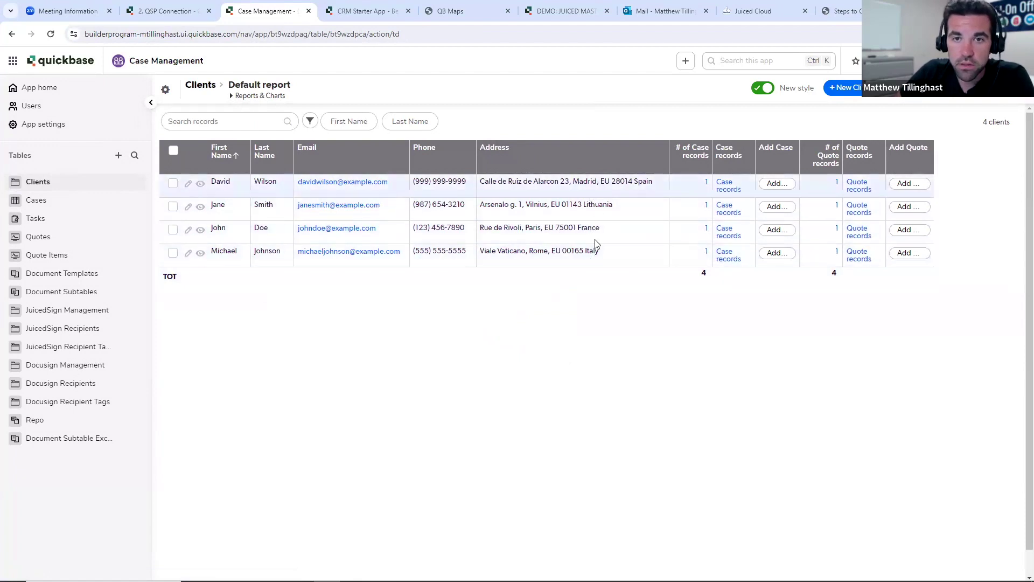
Step: Back in the Juiced Cloud QB Maps setup, set the address table to Clients and the address field to Address
left_click(754, 10)
left_click(471, 240)
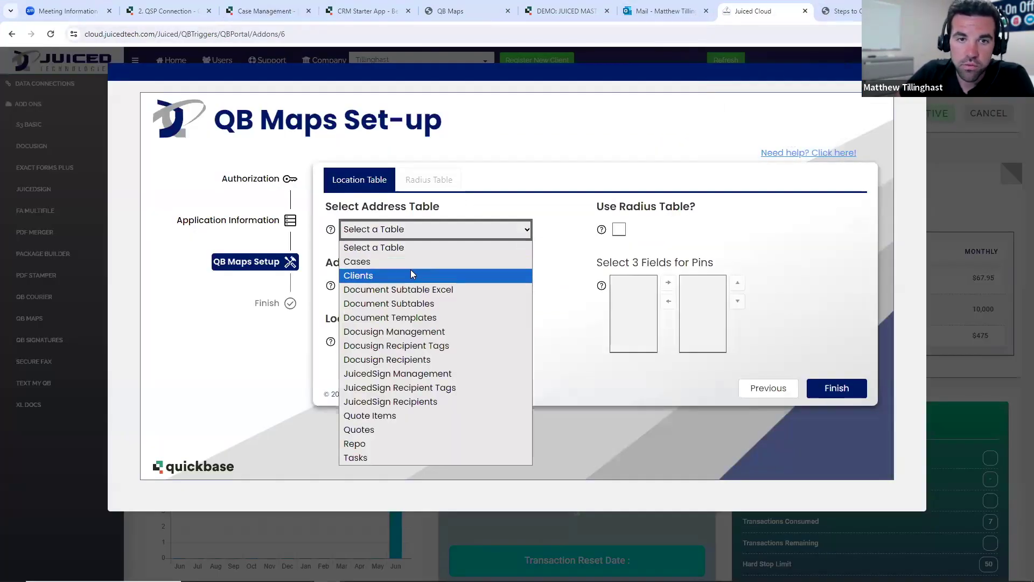
left_click(392, 274)
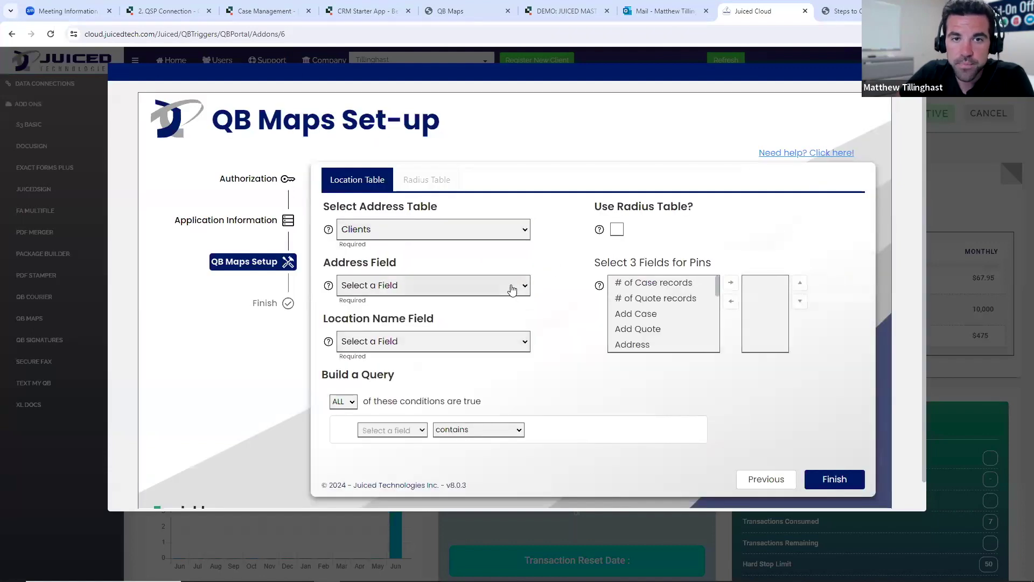
left_click(490, 287)
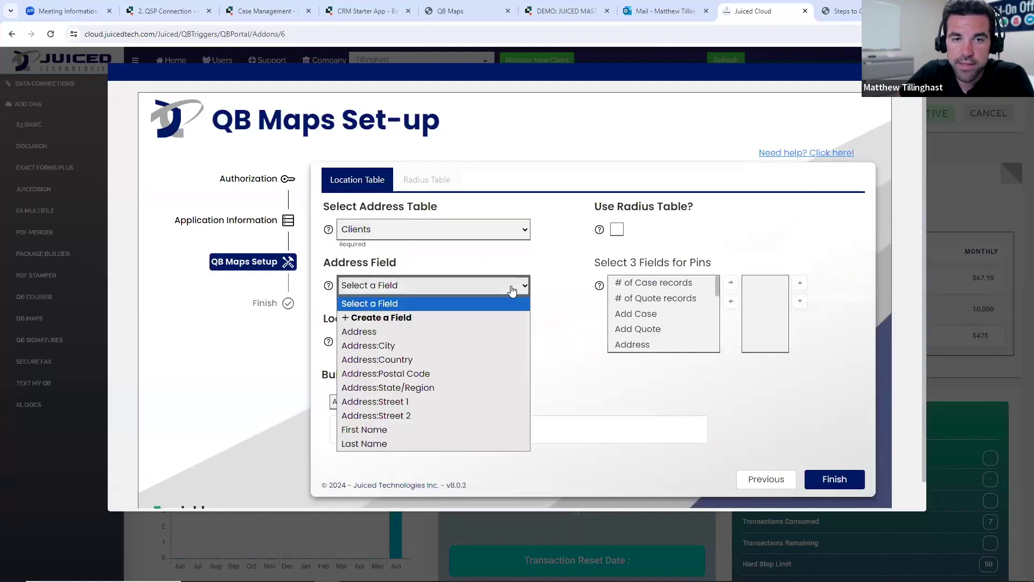
left_click(414, 332)
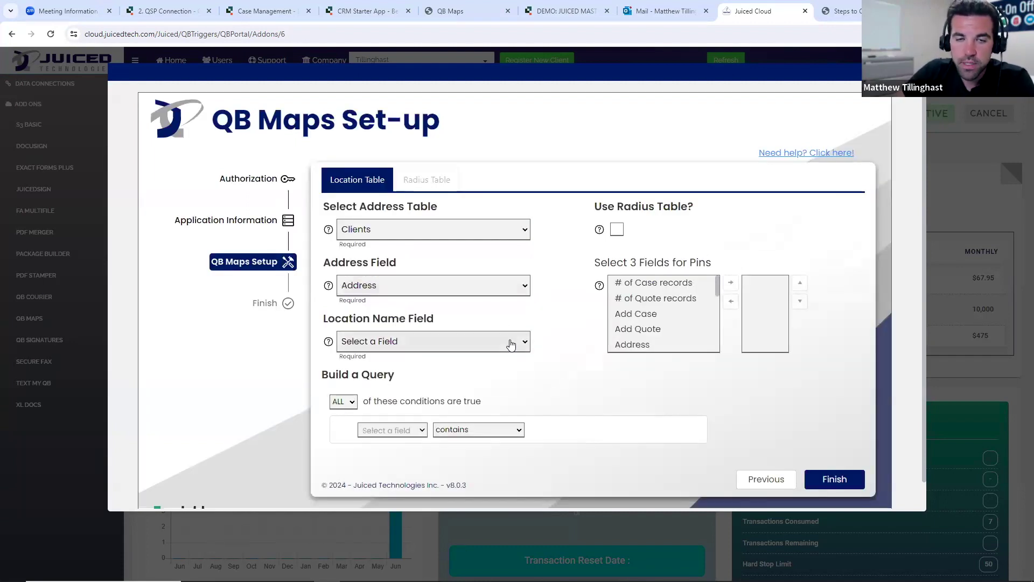
Step: Set the location name field to Last Name and enable the use of a radius table
left_click(521, 343)
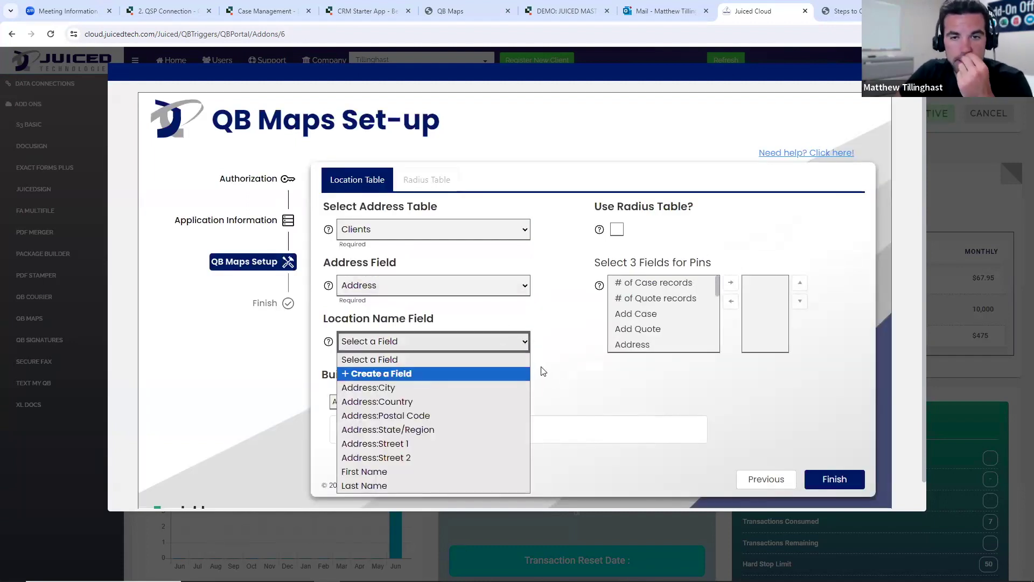
scroll(542, 371, "down", 1)
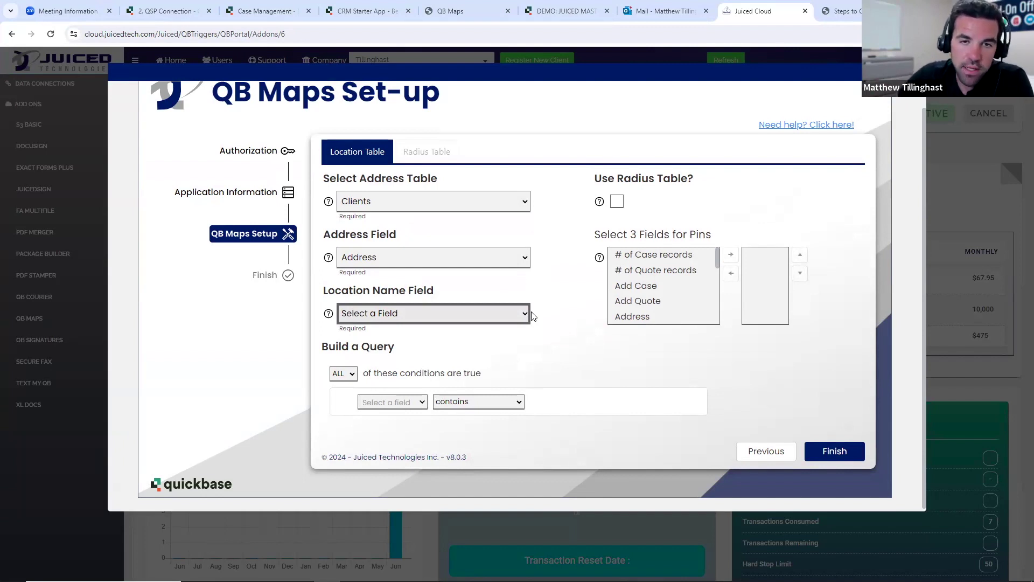
left_click(525, 314)
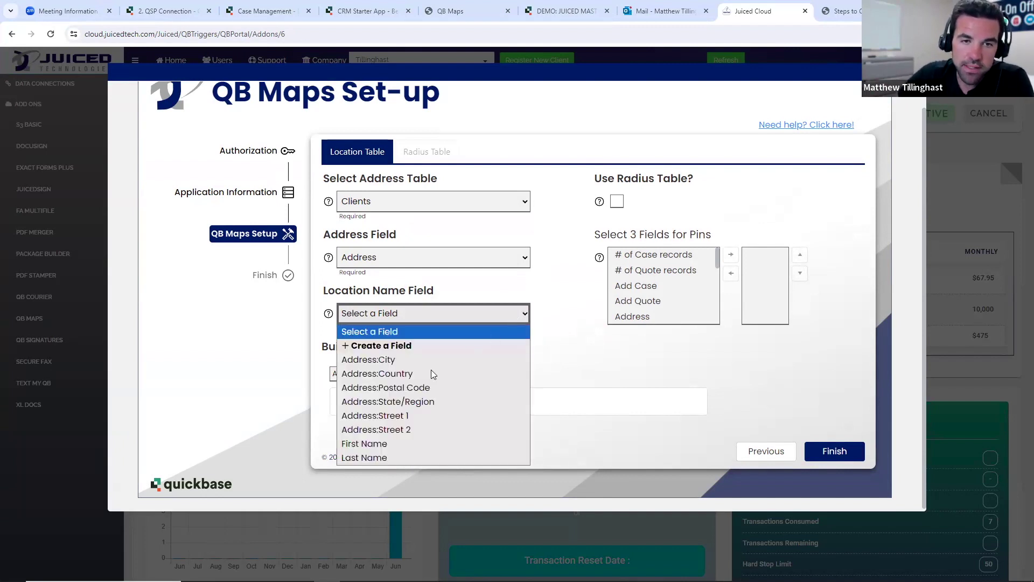
left_click(381, 457)
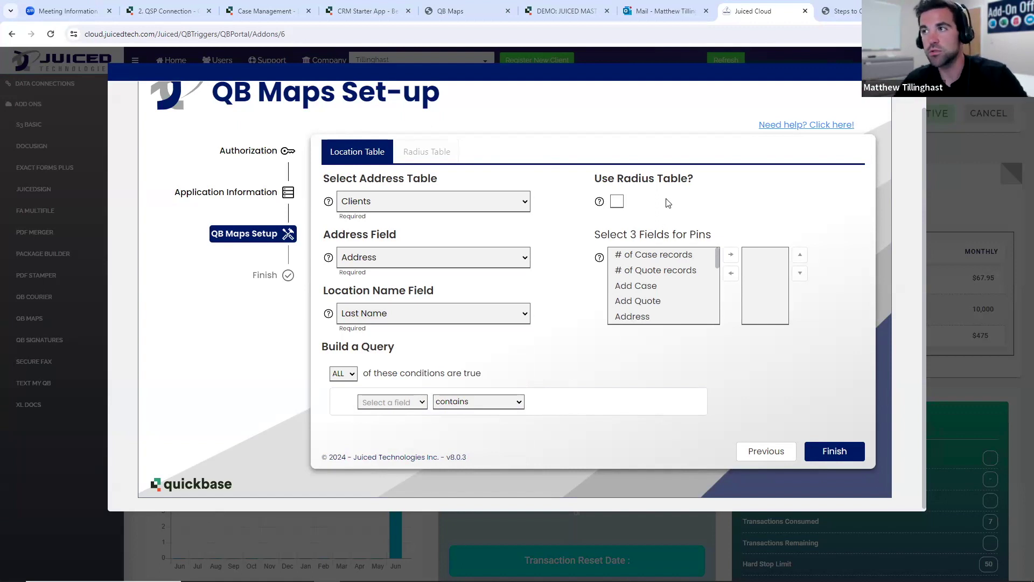
left_click(618, 205)
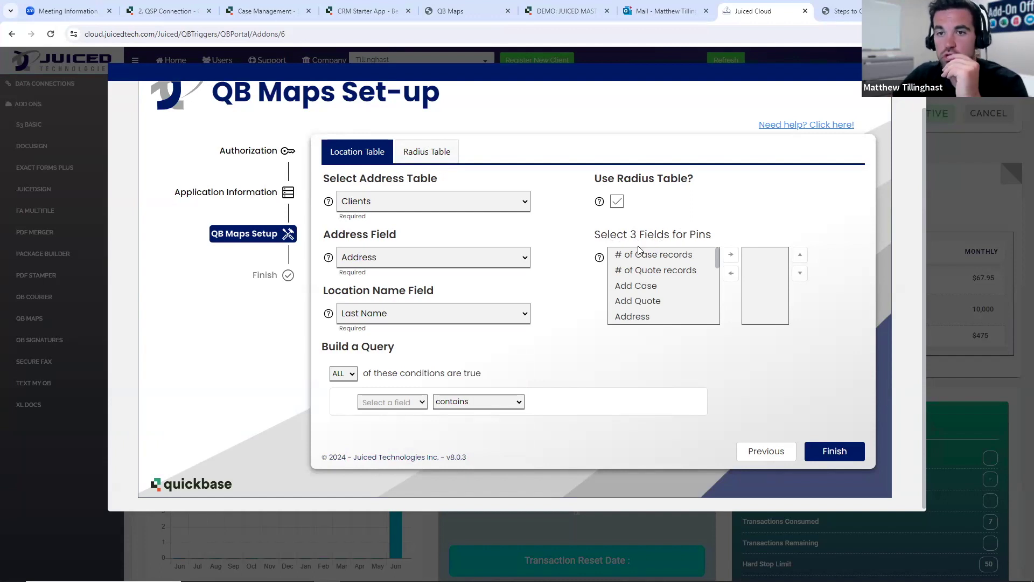
Step: Choose Email, Phone and Last Name as the three pin fields, leaving First Name out of the selection
mouse_move(601, 260)
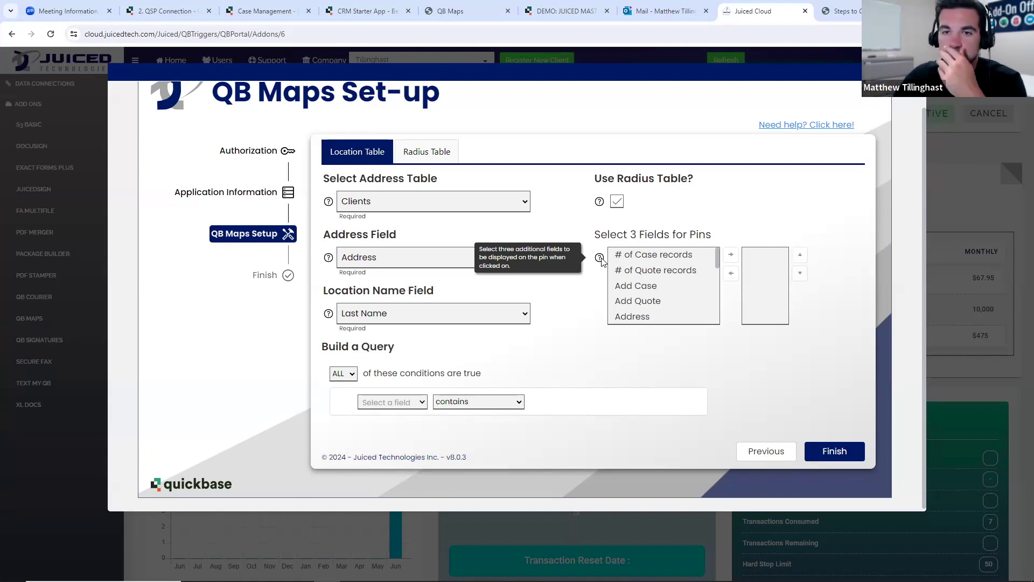
scroll(670, 304, "down", 3)
scroll(673, 306, "down", 1)
double_click(657, 297)
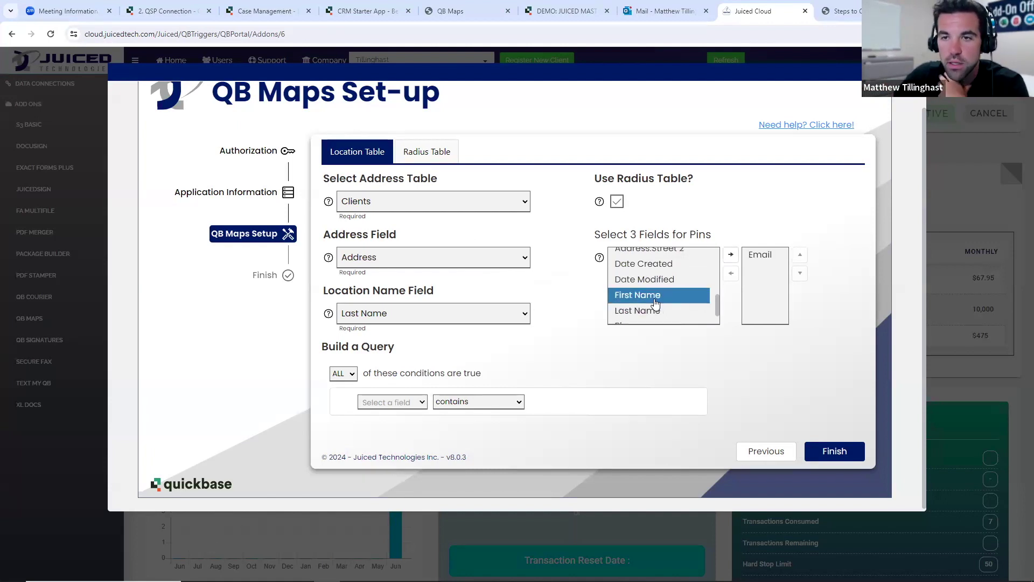
double_click(656, 301)
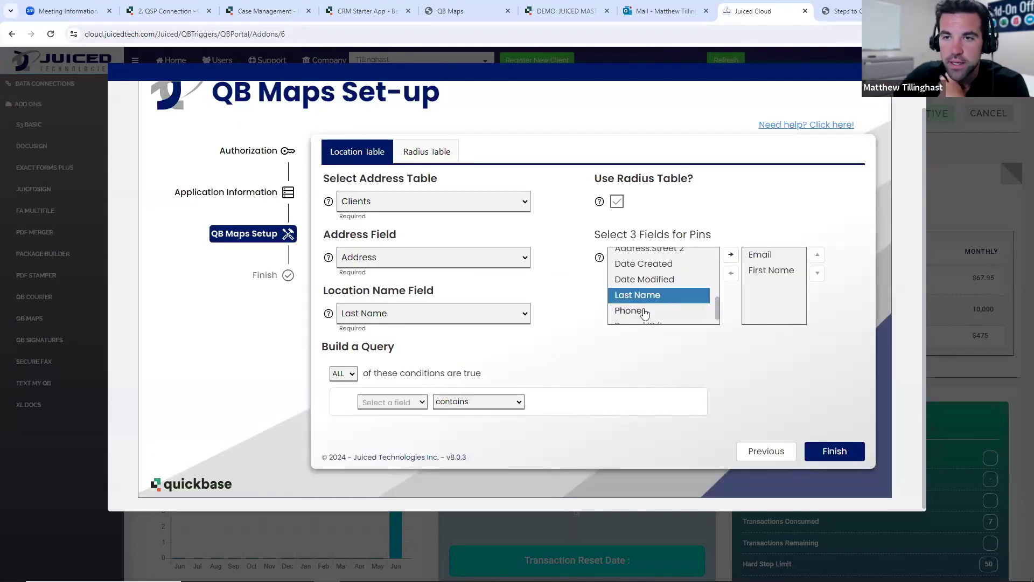
double_click(645, 312)
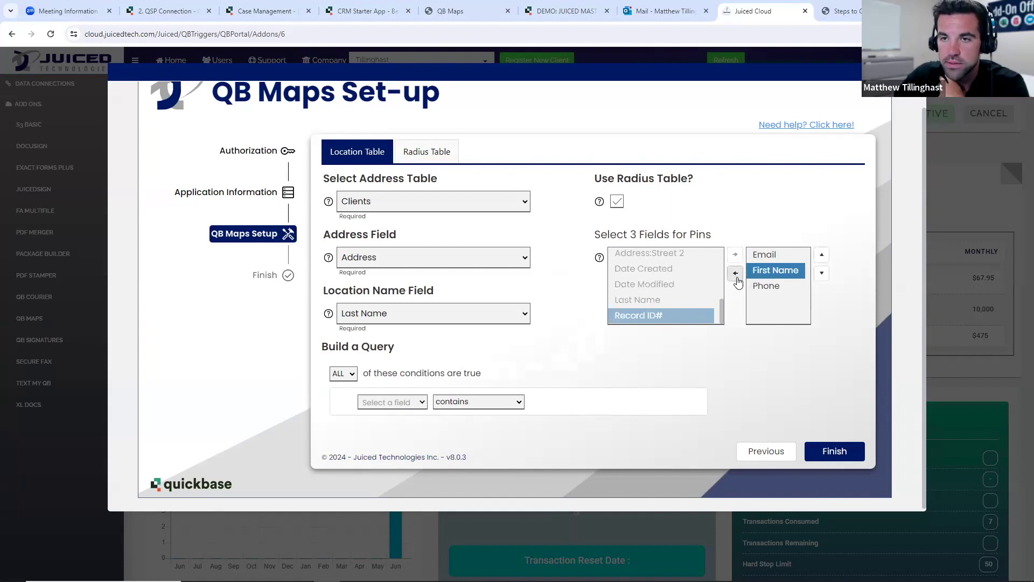
left_click(735, 273)
double_click(673, 300)
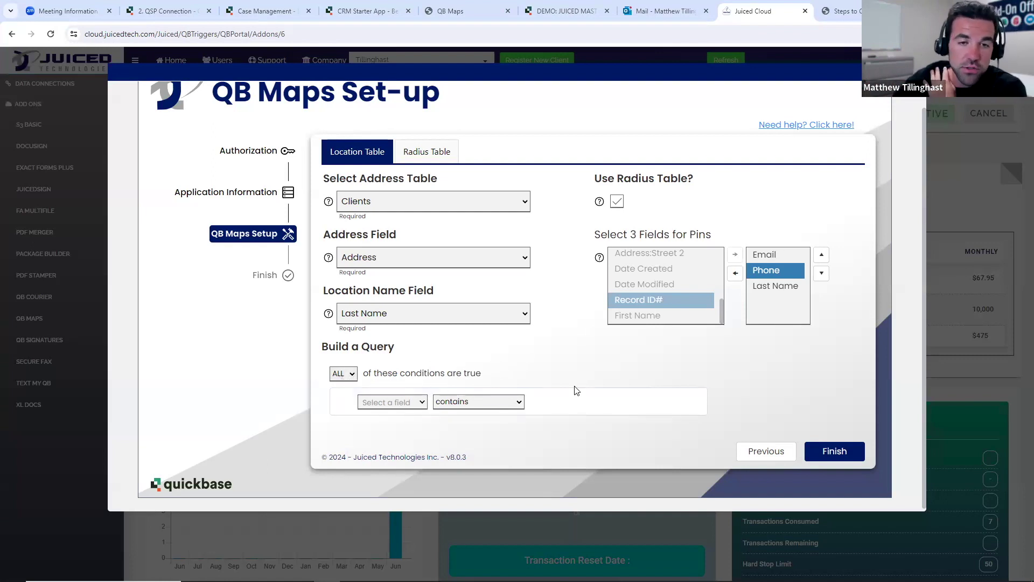
Step: Build a query condition on the Address field using the operator "is not equal to"
left_click(412, 403)
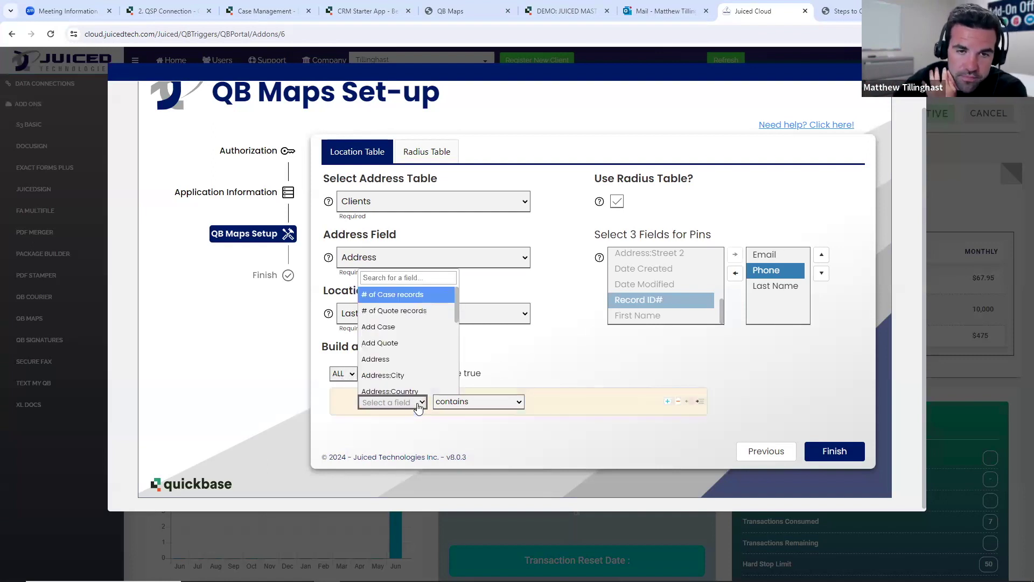
left_click(401, 359)
scroll(525, 425, "down", 1)
left_click(485, 402)
left_click(471, 451)
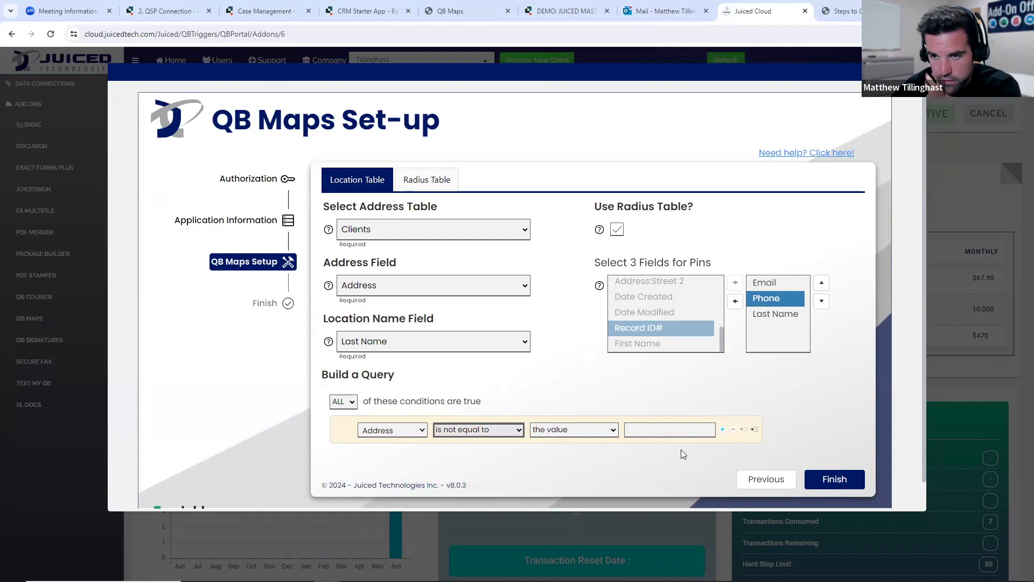
Step: Add a second query condition to the location table and set its field to # of Quote records
left_click(722, 429)
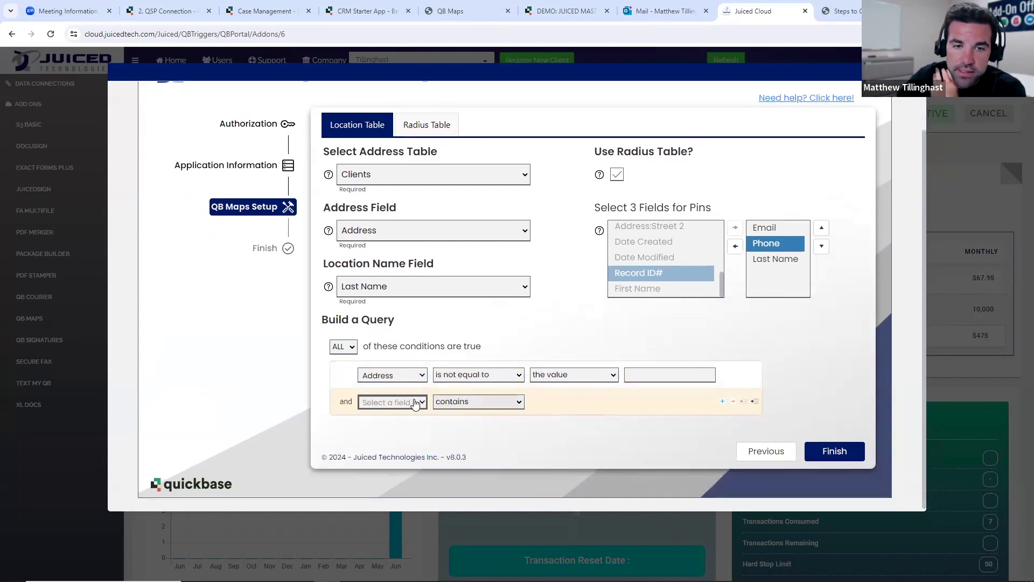
left_click(420, 402)
scroll(420, 322, "down", 4)
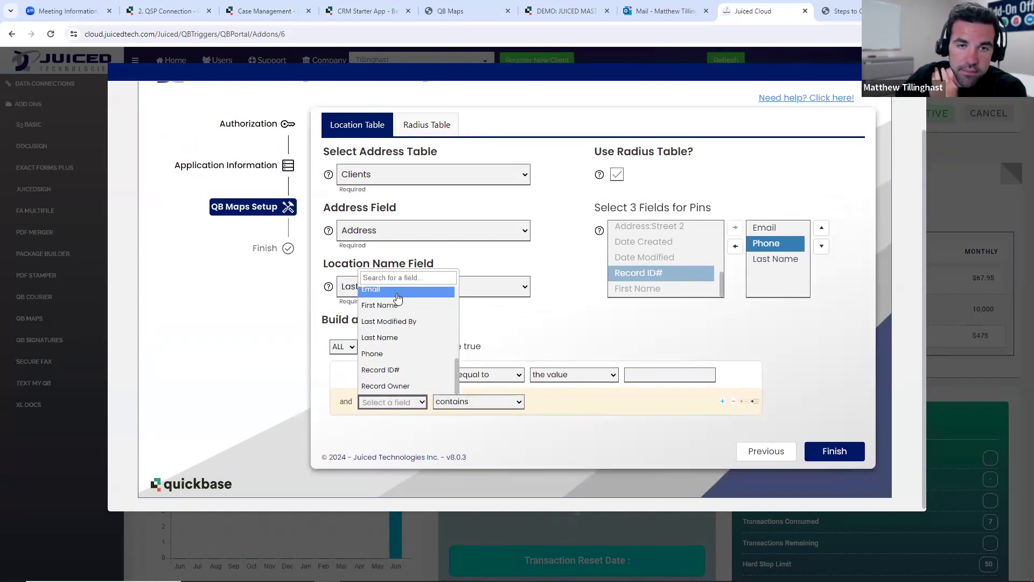
scroll(399, 355, "up", 3)
scroll(402, 355, "down", 3)
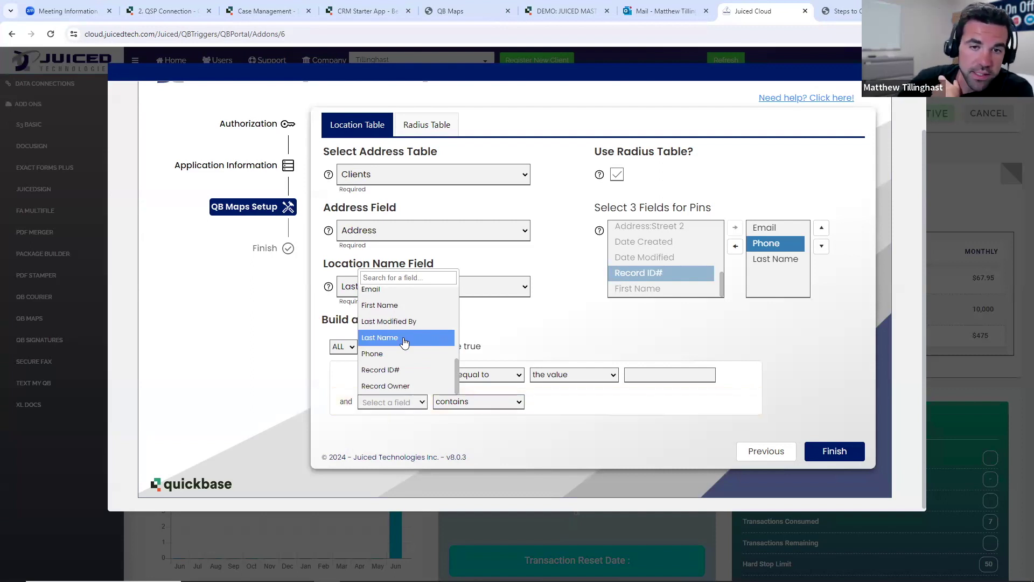
left_click(404, 342)
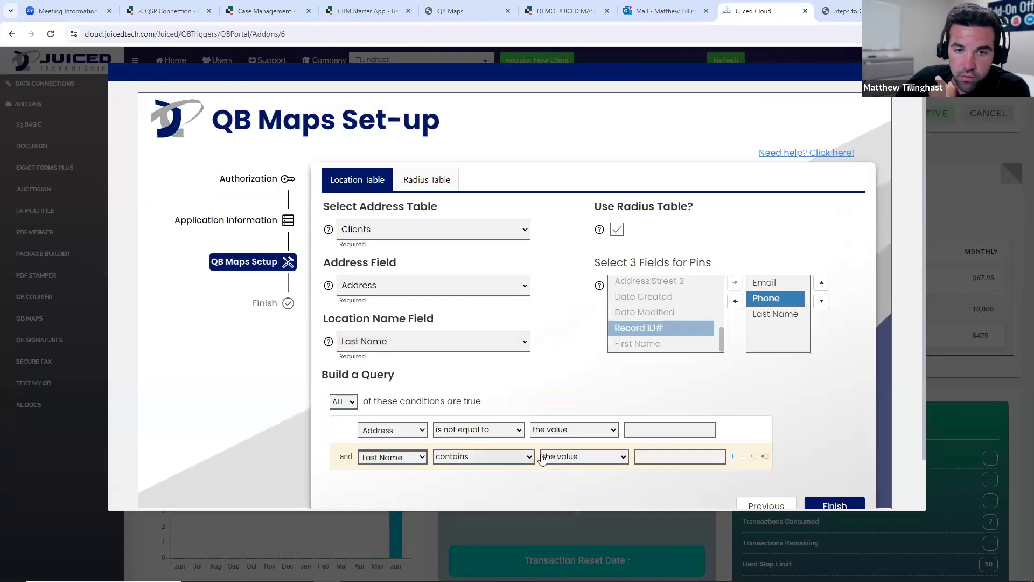
left_click(483, 456)
left_click(392, 459)
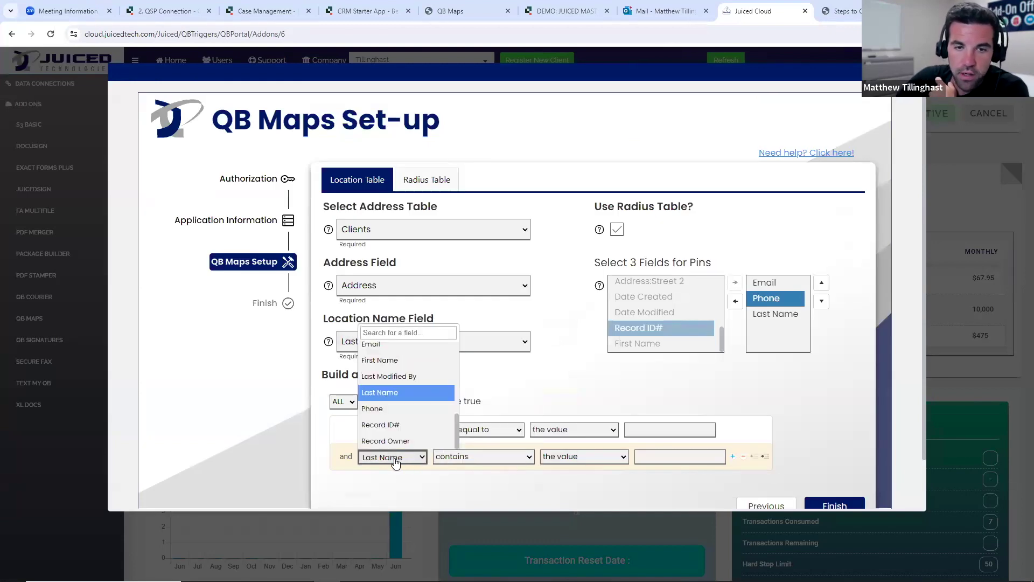
scroll(418, 408, "up", 6)
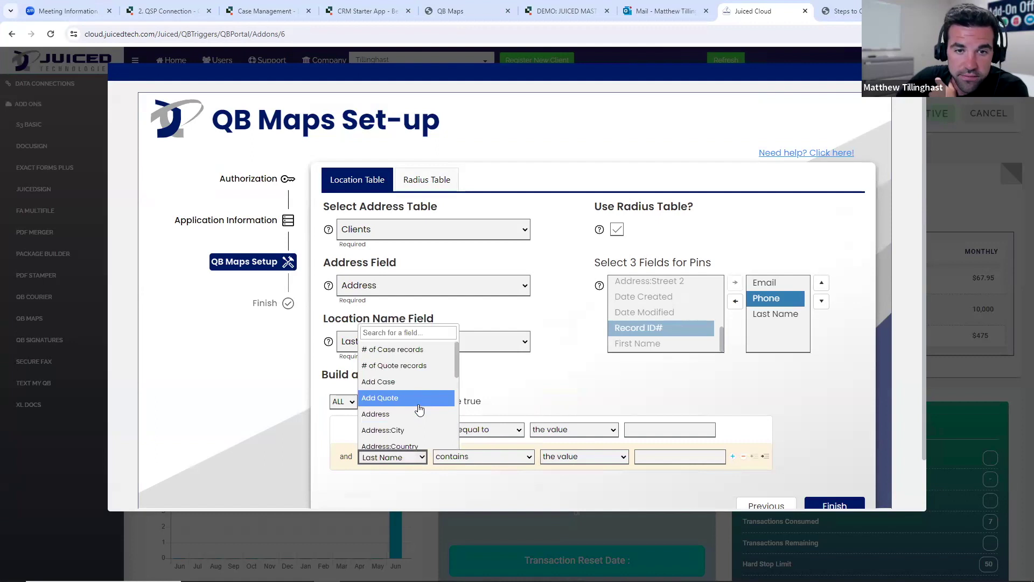
left_click(410, 366)
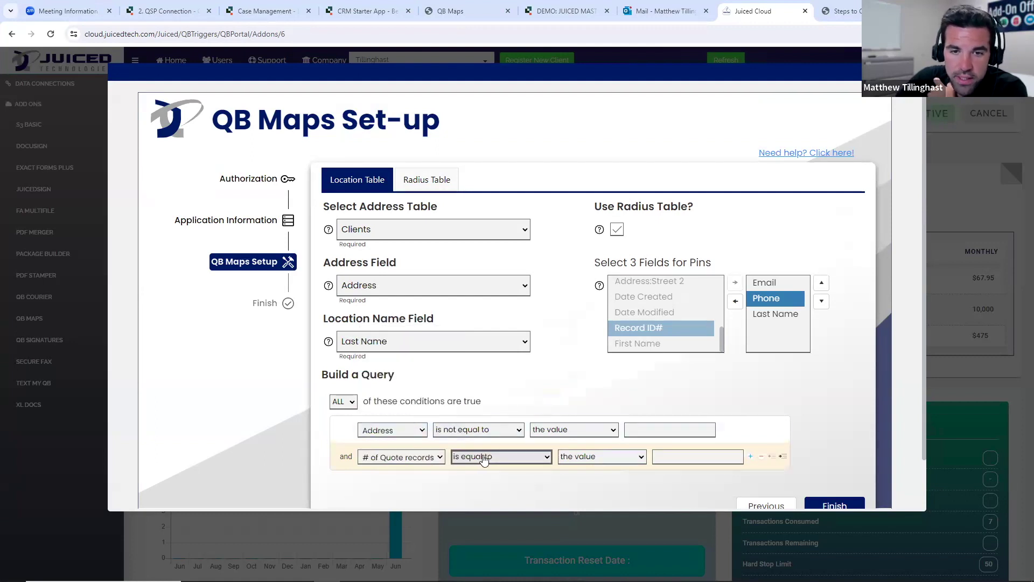
Step: Try the # of Quote records condition with "is greater than or equal" and the value 1, and remove that condition
left_click(483, 457)
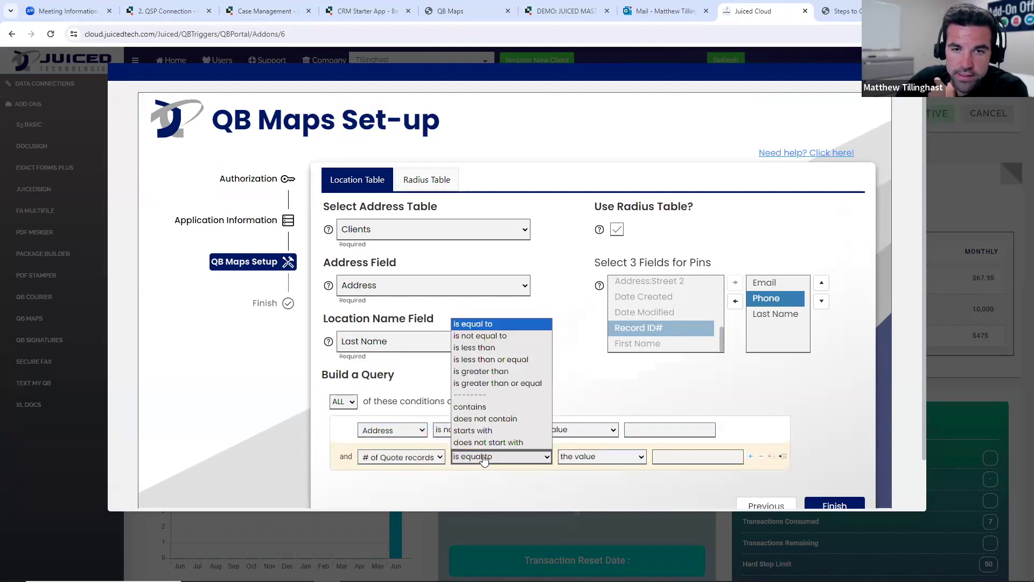
left_click(494, 374)
left_click(544, 457)
left_click(501, 383)
left_click(677, 456)
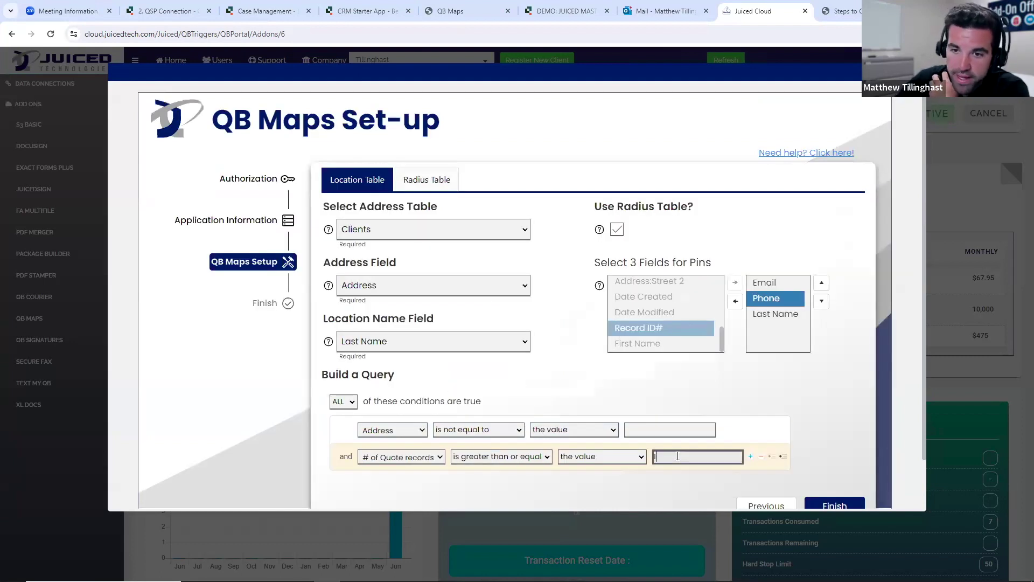
left_click(784, 375)
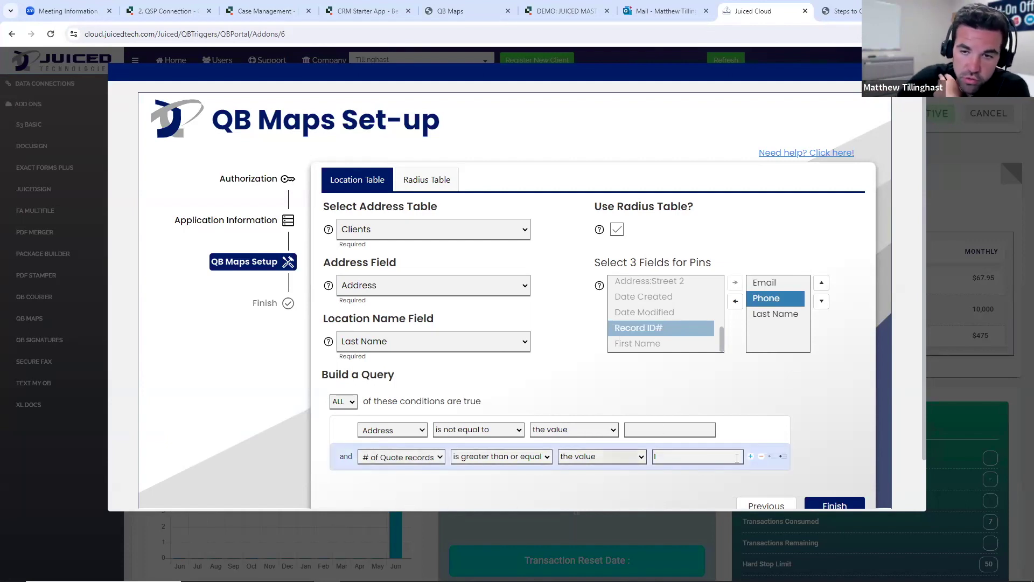
left_click(762, 459)
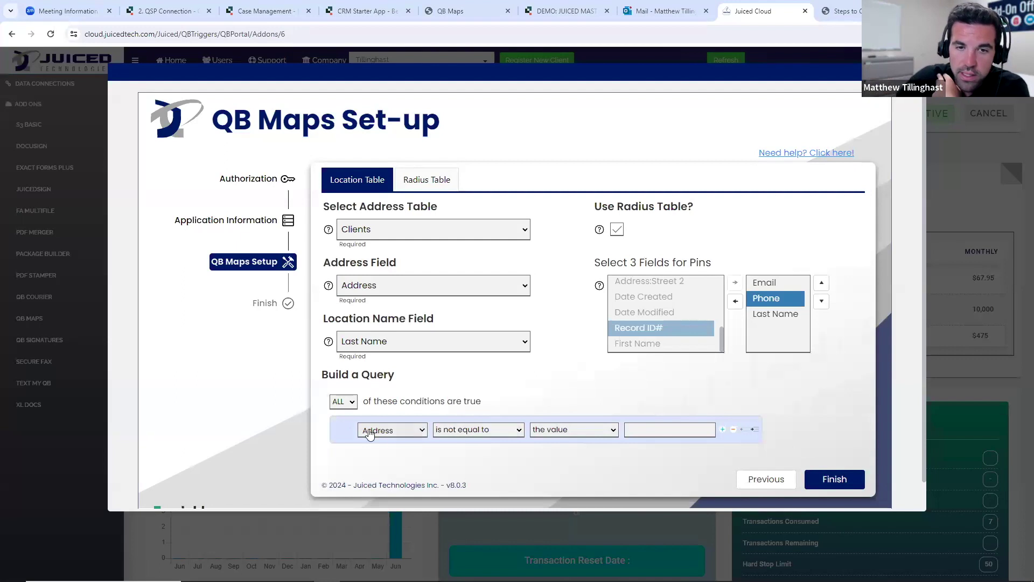
Step: Set the radius table to Clients, with Address as its address field and Last Name as its location name field
scroll(741, 419, "down", 1)
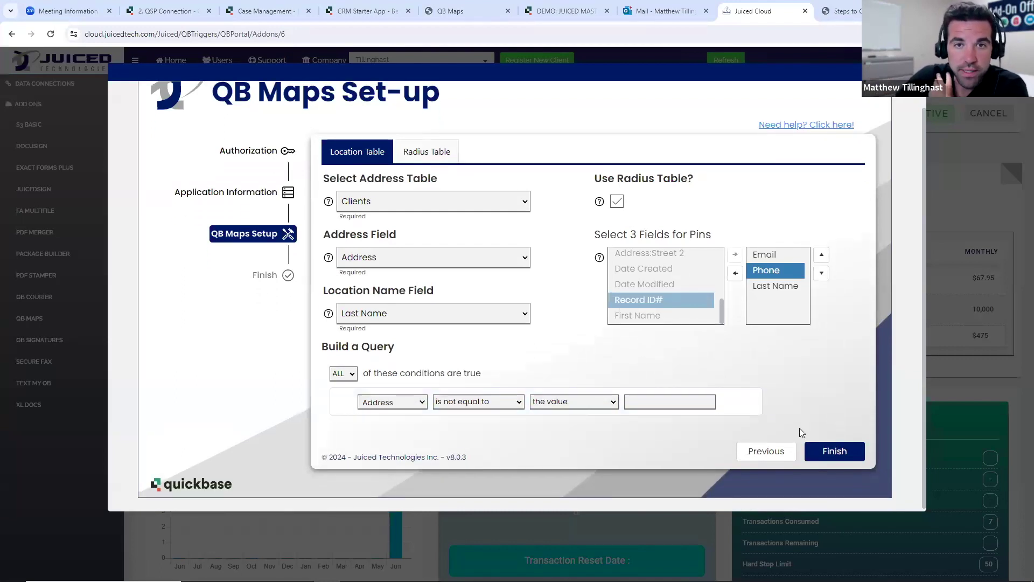
left_click(435, 153)
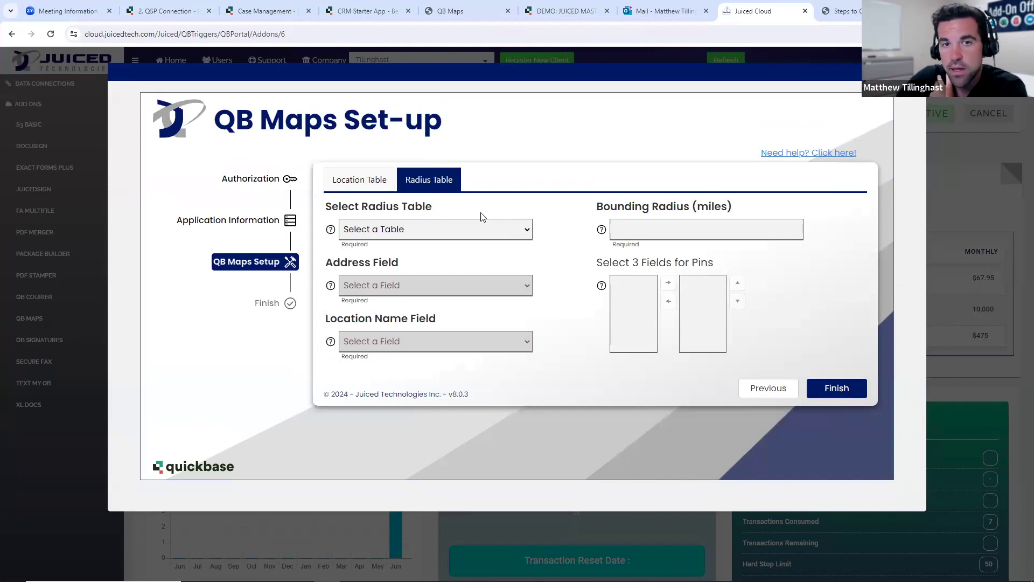
left_click(512, 231)
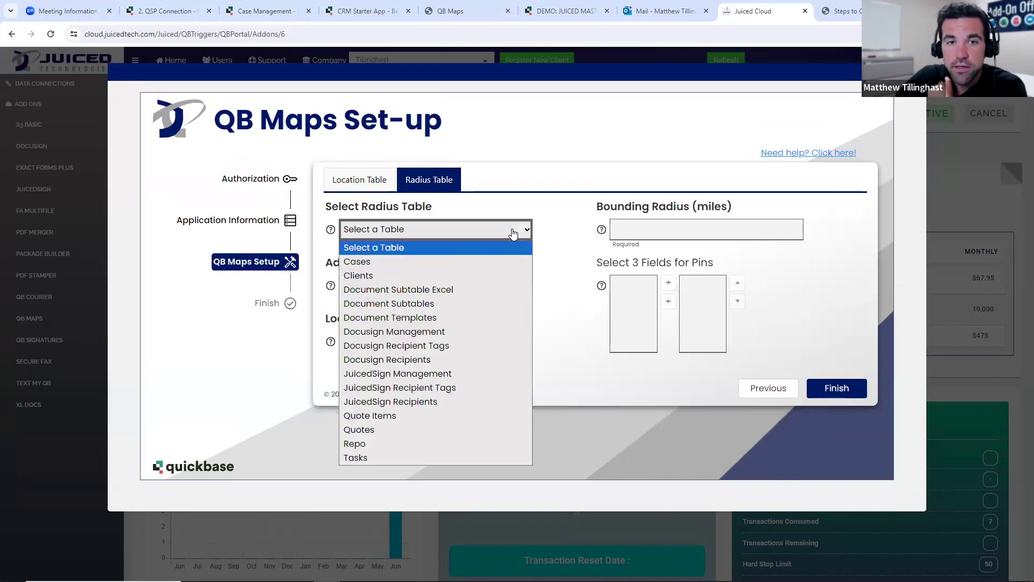
left_click(478, 274)
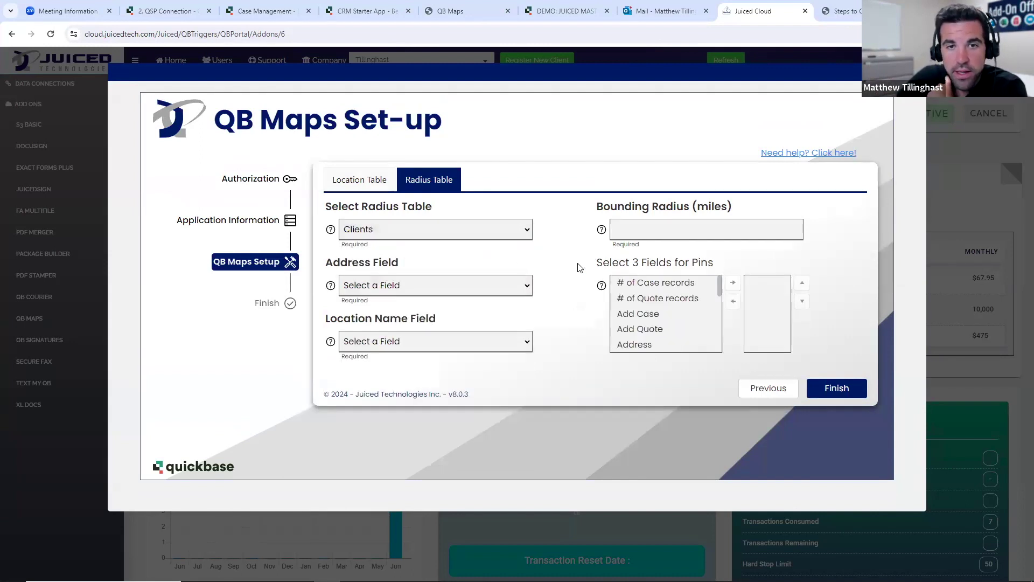
left_click(522, 289)
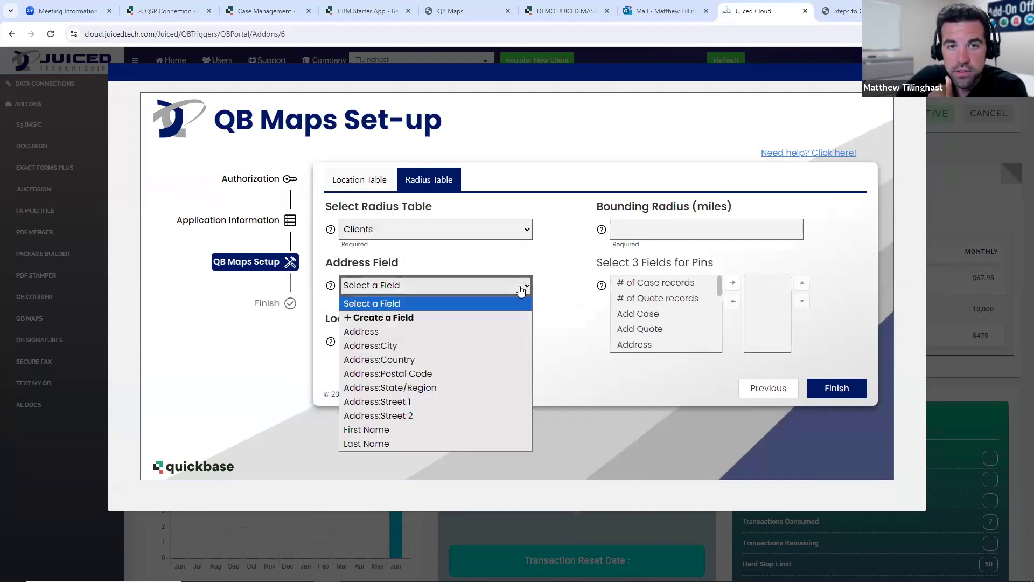
left_click(438, 331)
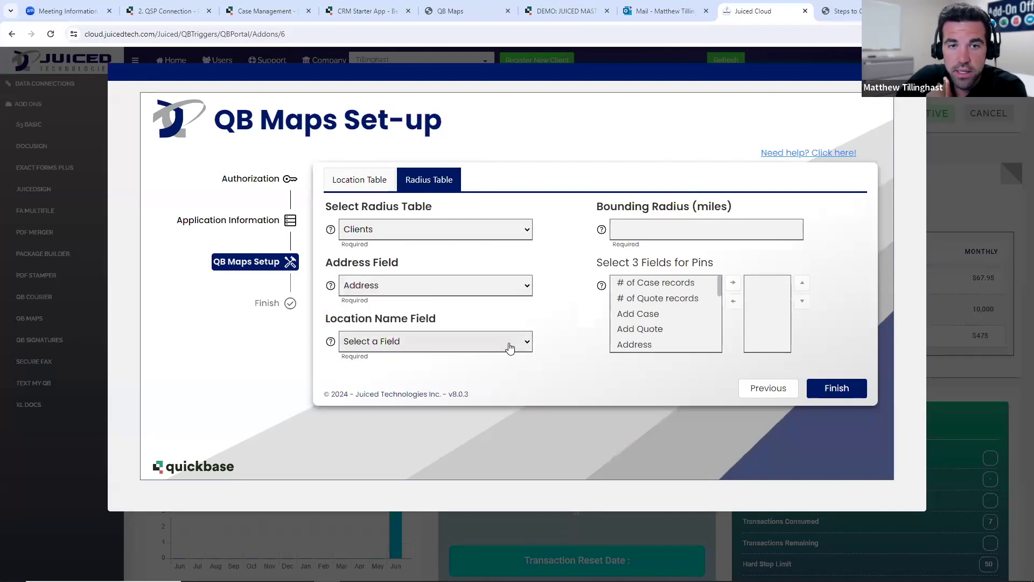
left_click(484, 348)
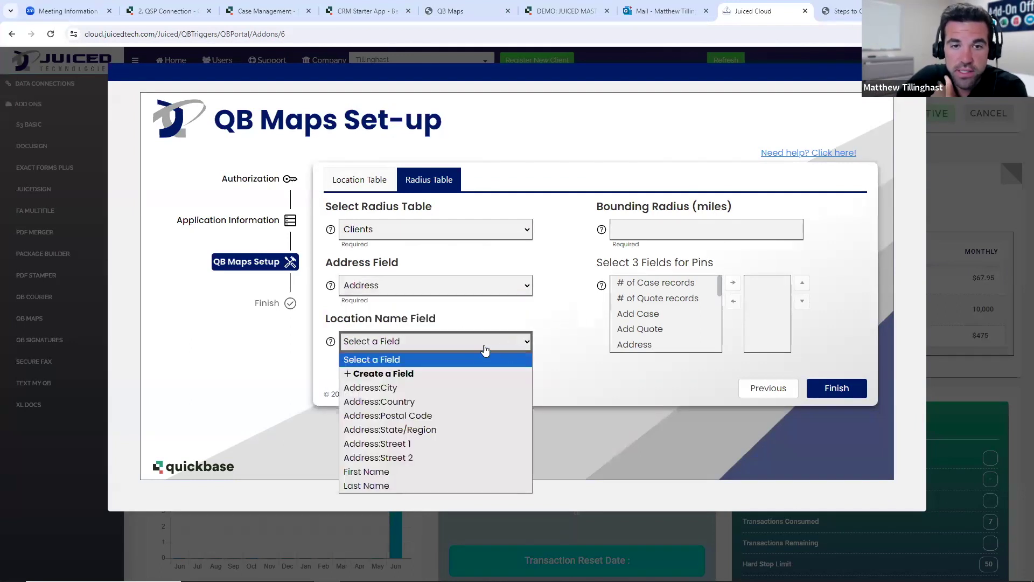
left_click(395, 485)
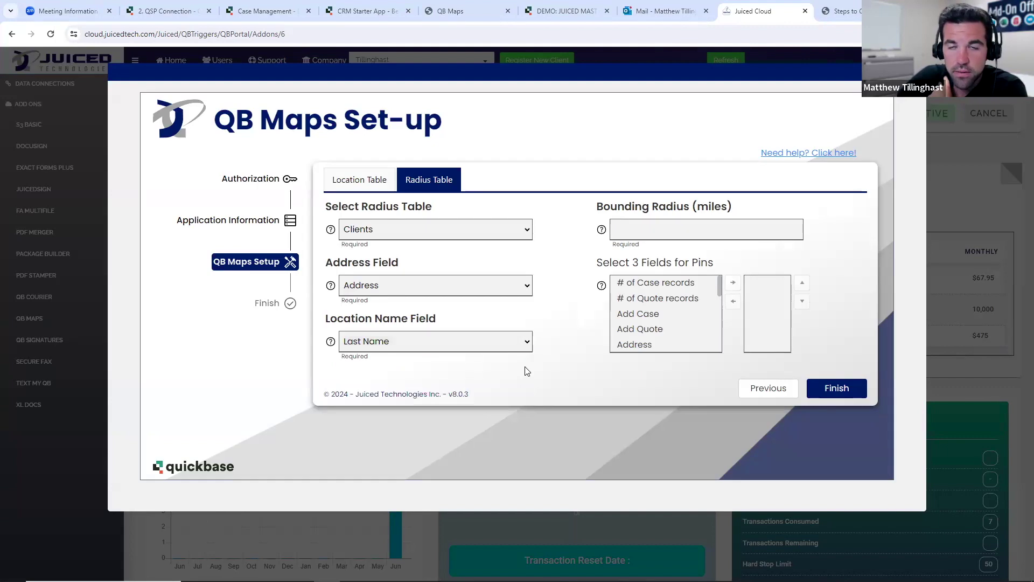
Step: Set the radius table's bounding radius to 50 miles
left_click(664, 228)
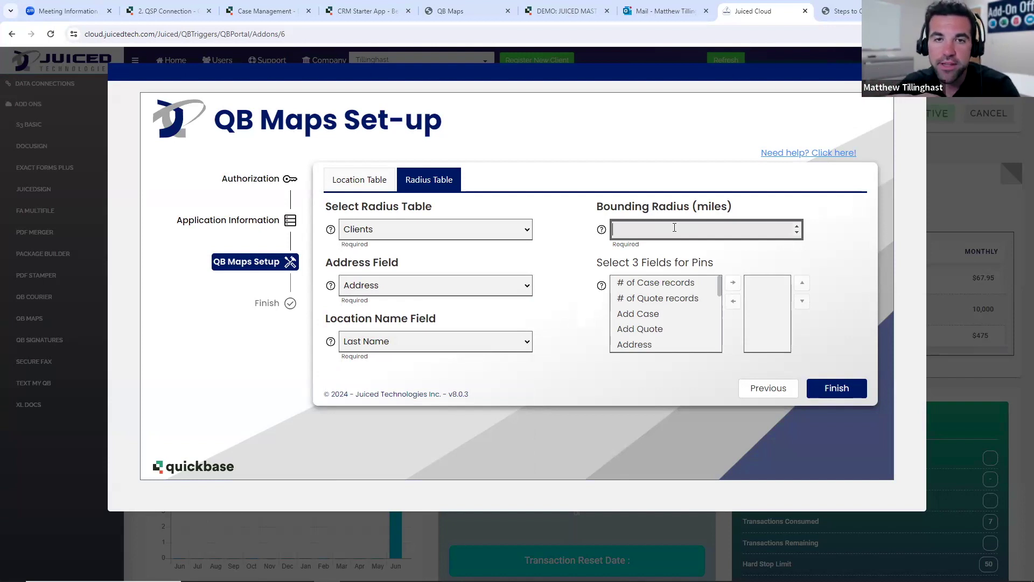
type("5")
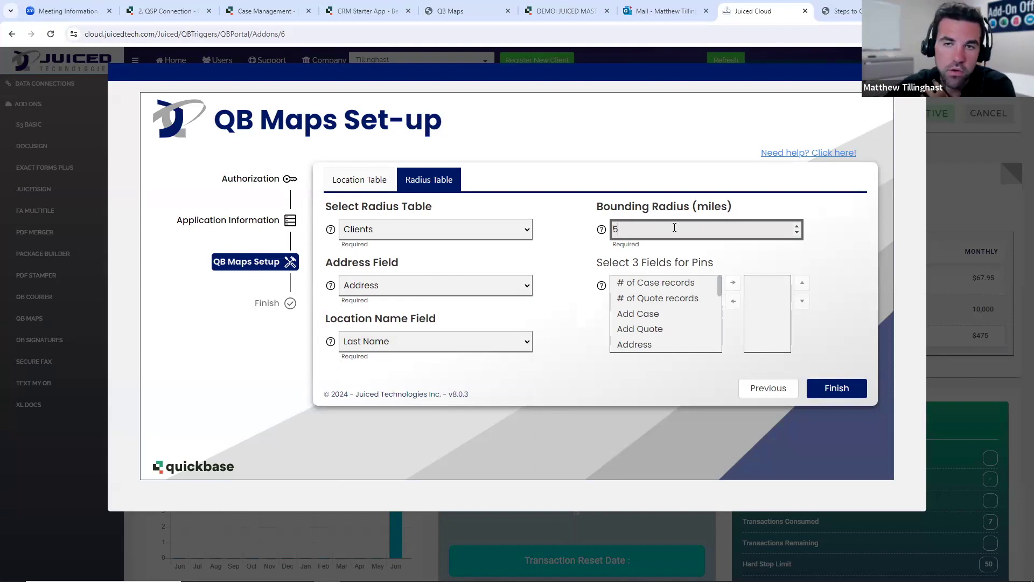
type("0")
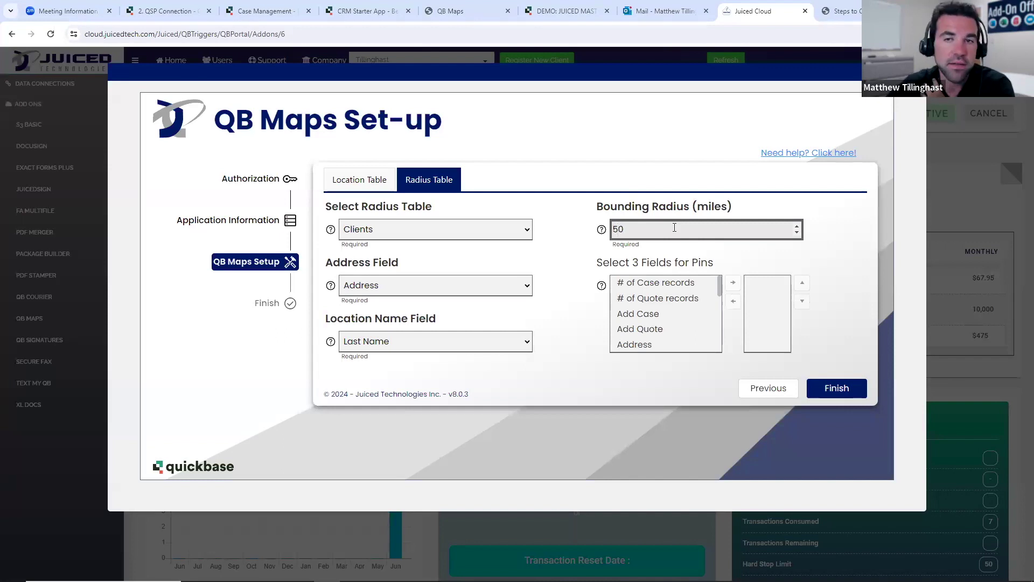
left_click(818, 189)
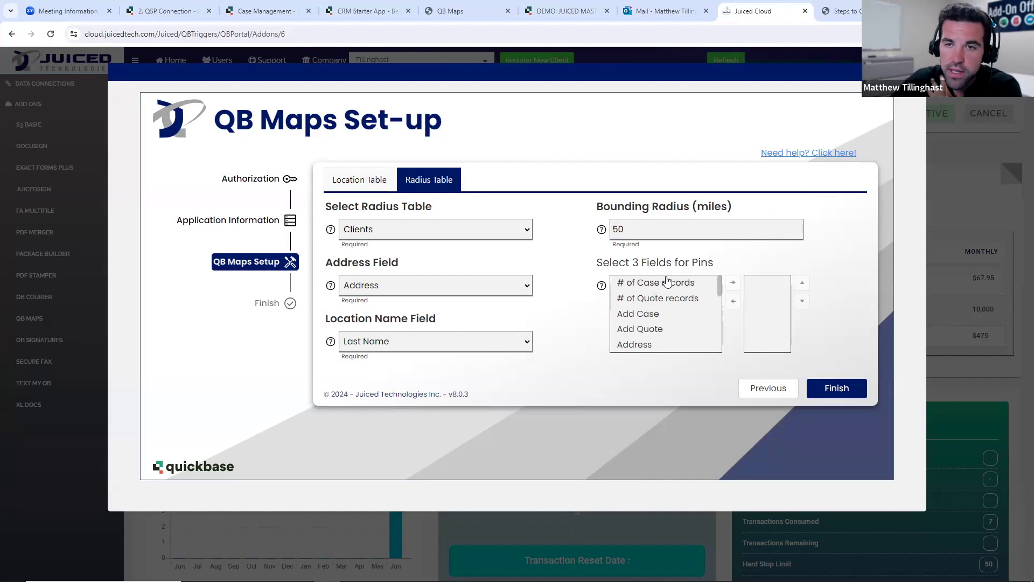
Step: Choose Email, Phone and Last Name as the three pin fields for the radius table
scroll(668, 318, "down", 1)
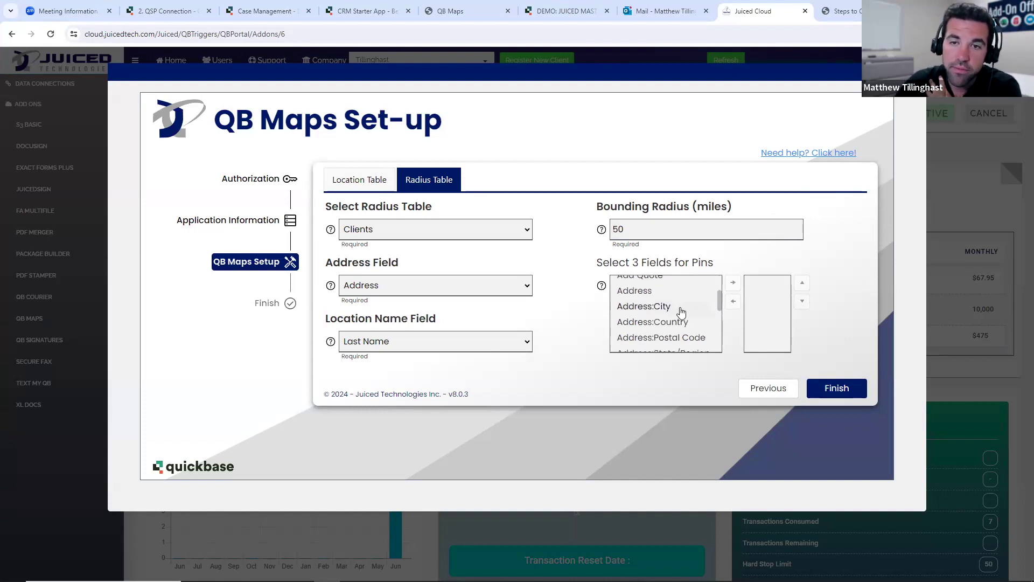
scroll(681, 313, "down", 3)
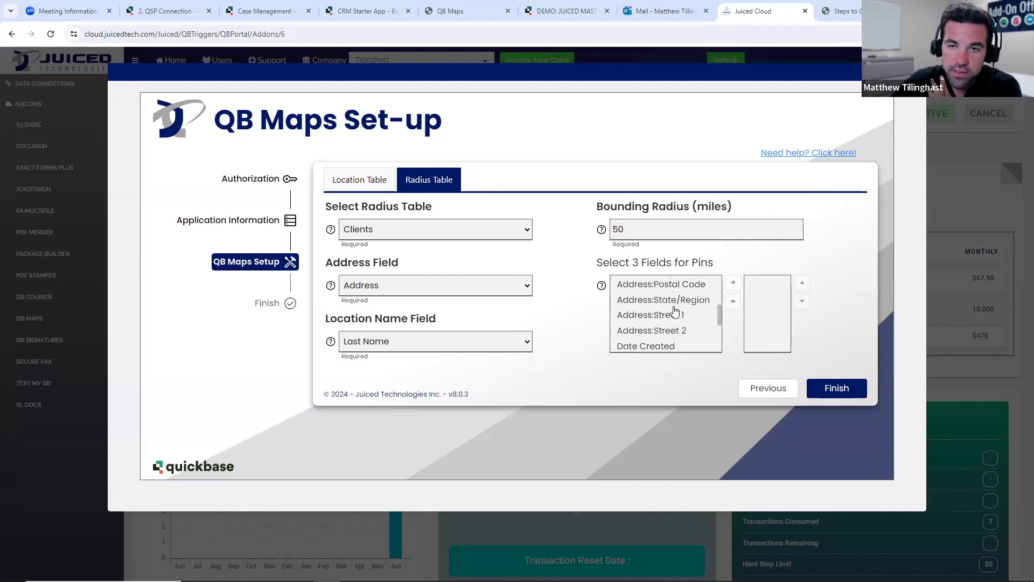
double_click(657, 282)
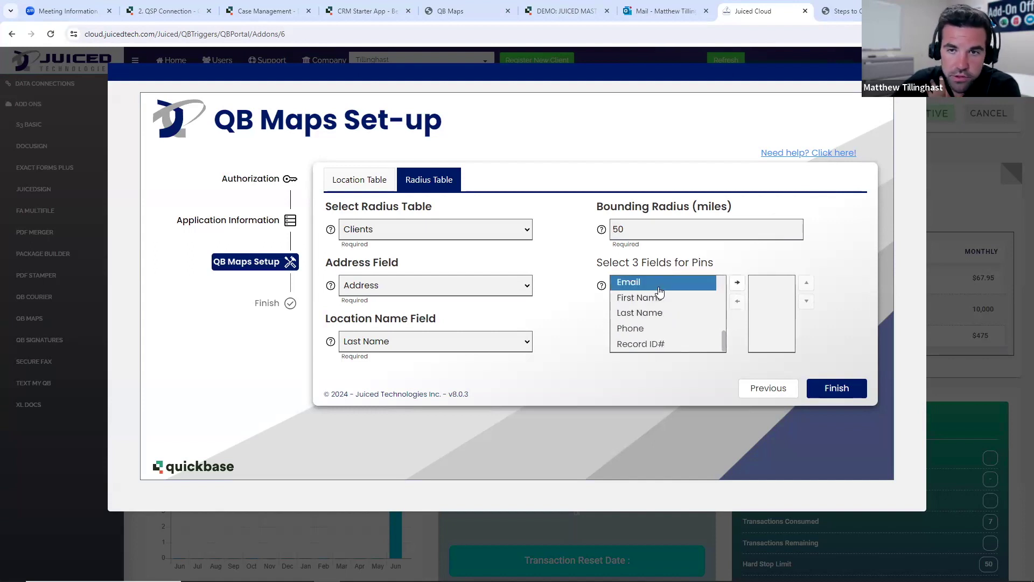
double_click(653, 326)
double_click(661, 330)
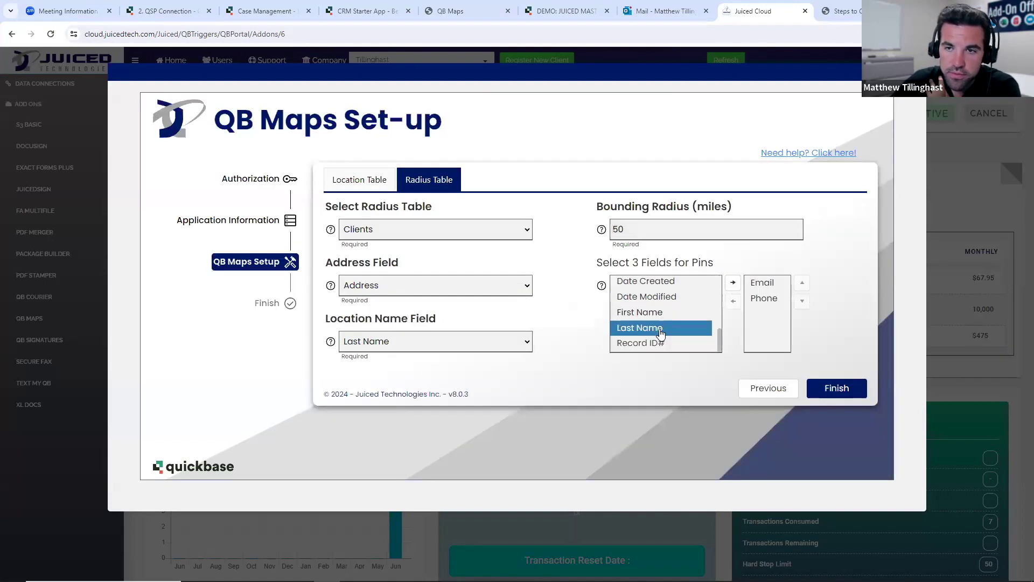
Step: Finish the QB Maps setup and reload the Clients report in the Case Management app
left_click(852, 392)
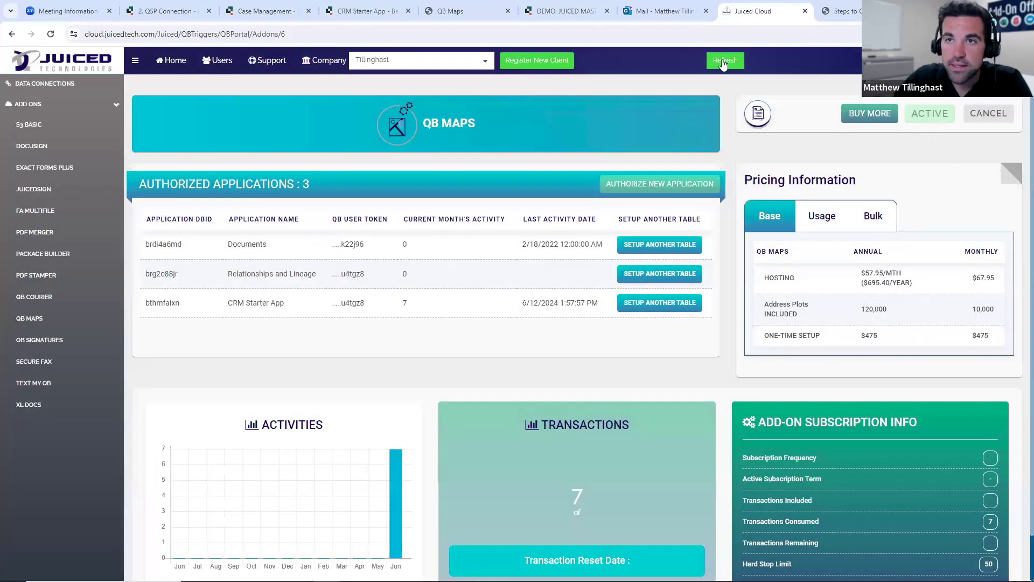
left_click(725, 60)
left_click(245, 11)
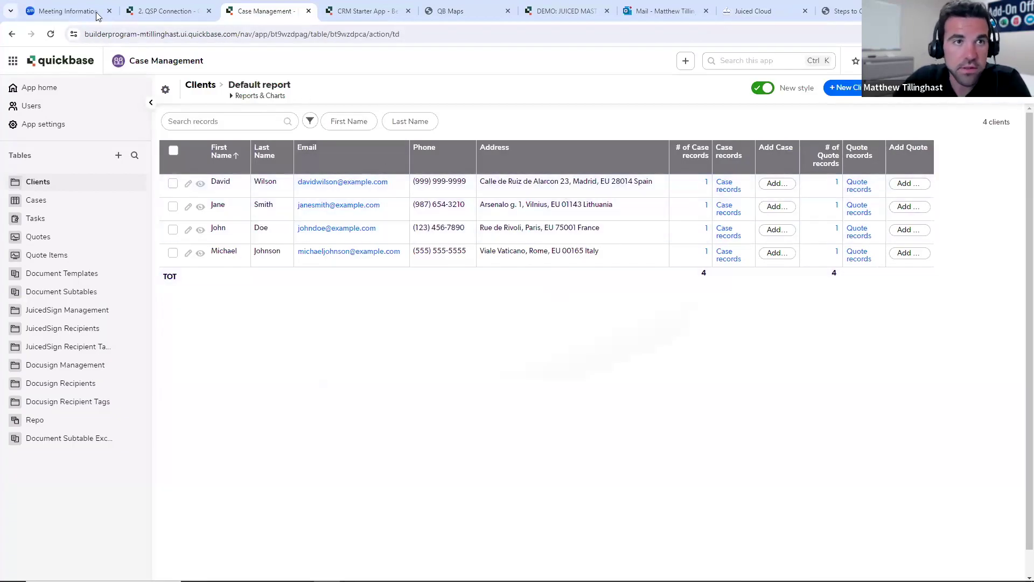
left_click(52, 35)
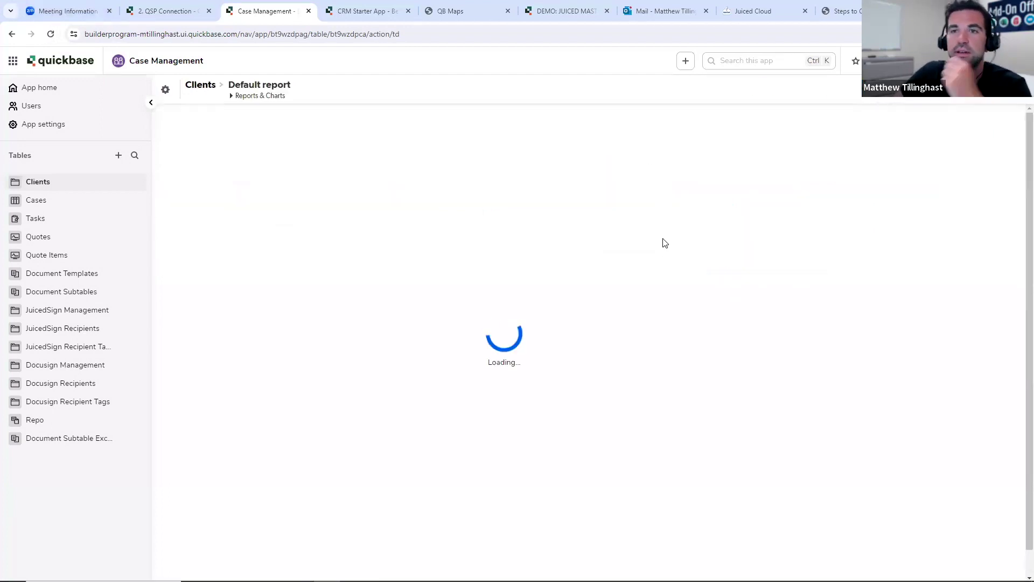
Step: Launch QB Maps from the first client's record in the Clients report and examine the area around its center pin
left_click_drag(536, 564, 954, 533)
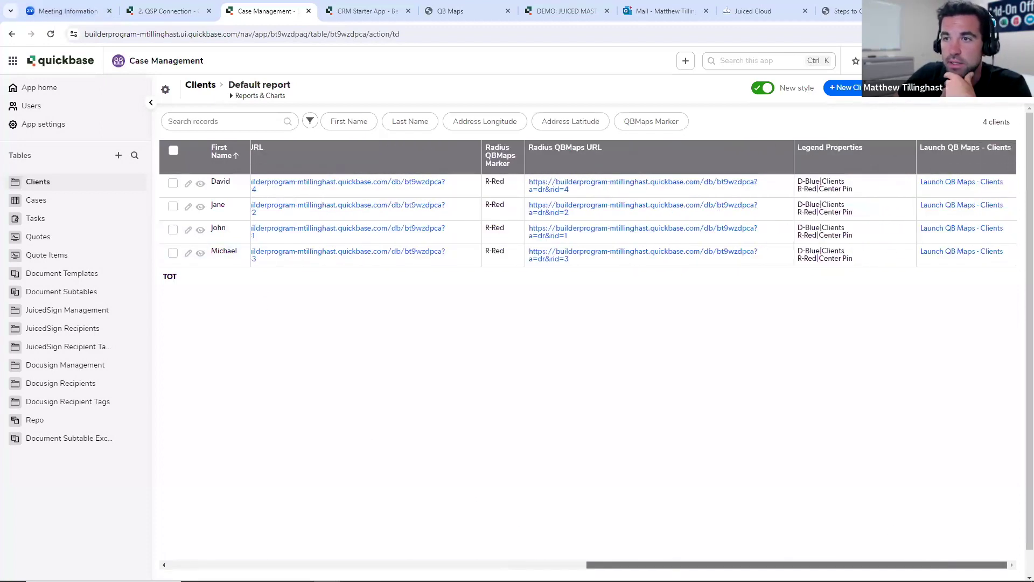
left_click(958, 184)
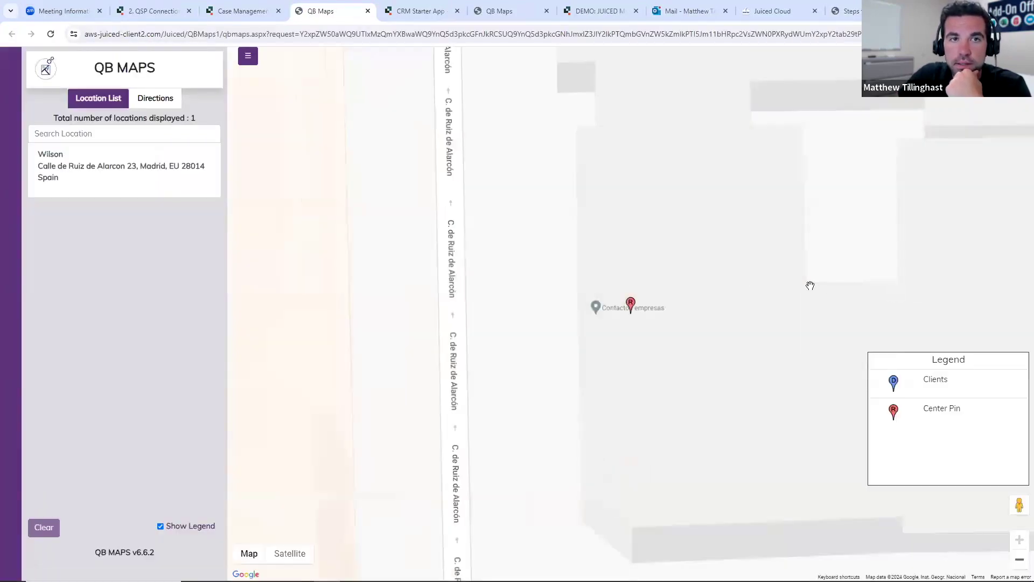
scroll(810, 286, "down", 3)
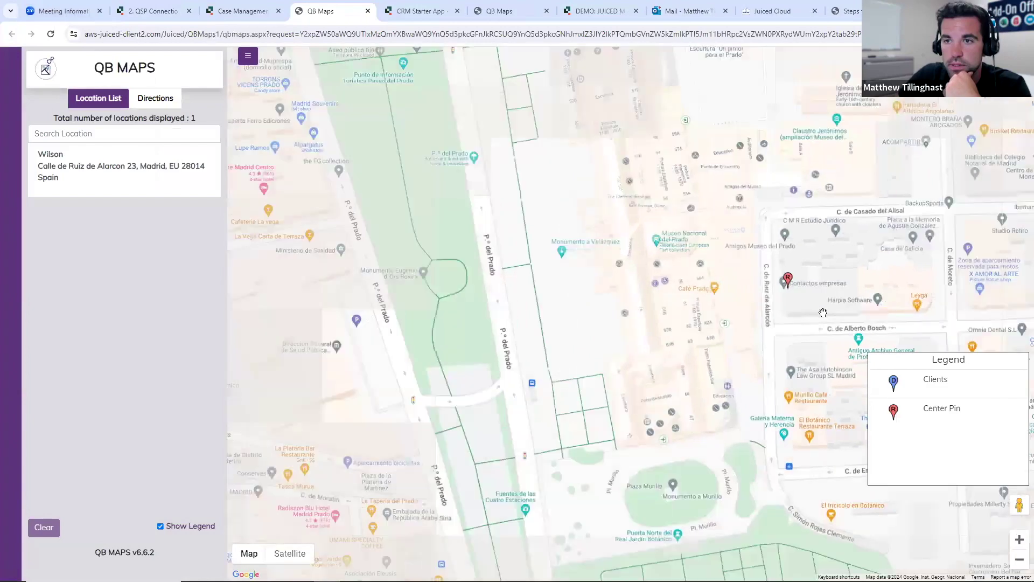
scroll(823, 313, "down", 3)
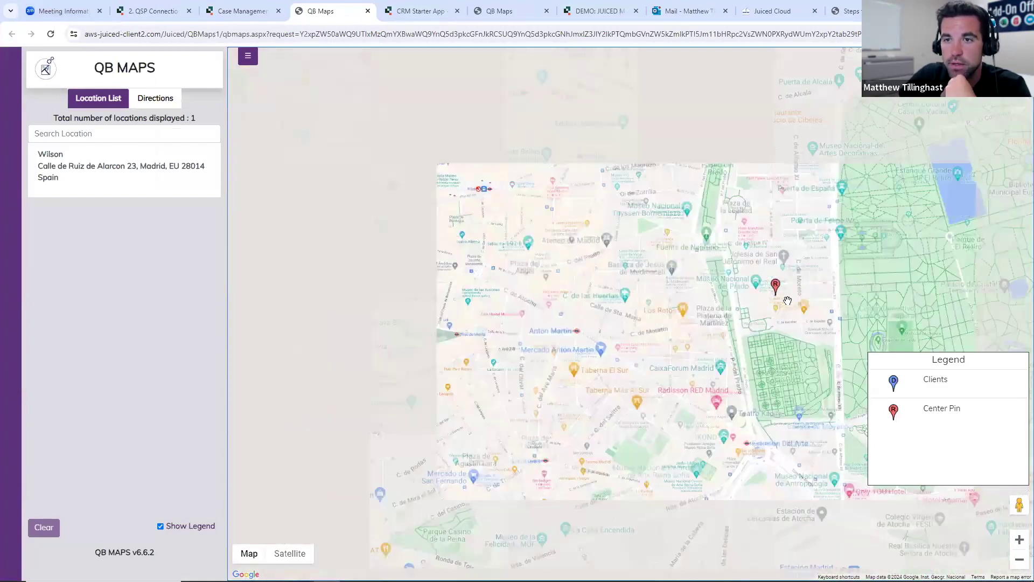
scroll(790, 301, "down", 3)
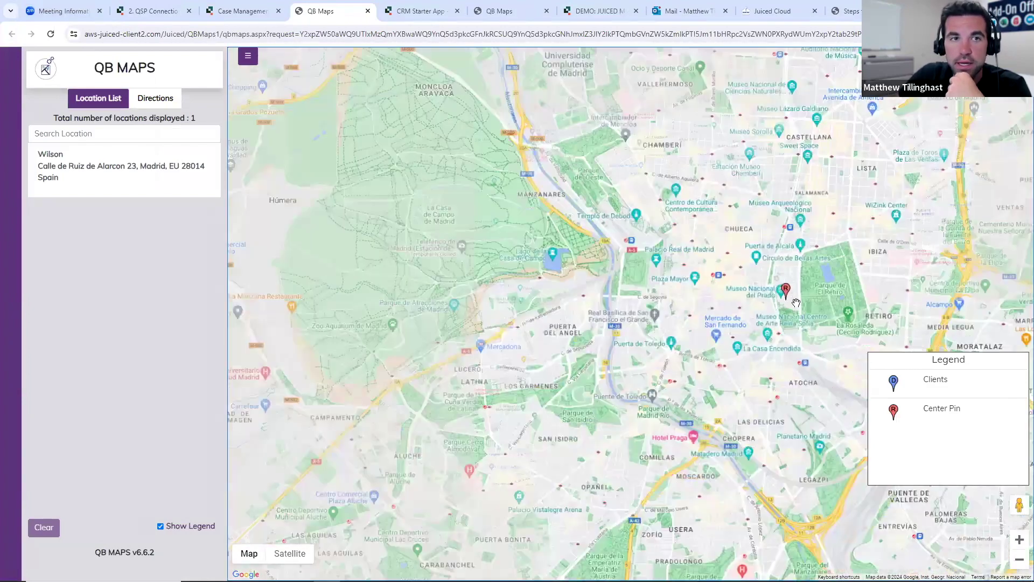
Step: Examine the area around the client's center pin, close the map and bring the Clients report back to its first columns
scroll(796, 303, "down", 3)
left_click_drag(796, 303, 741, 305)
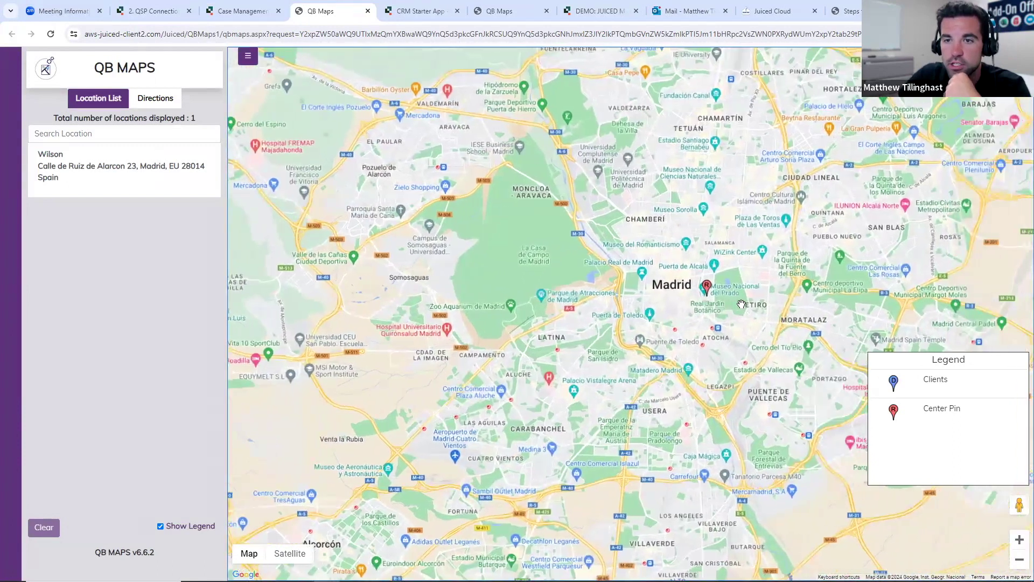
scroll(741, 304, "up", 4)
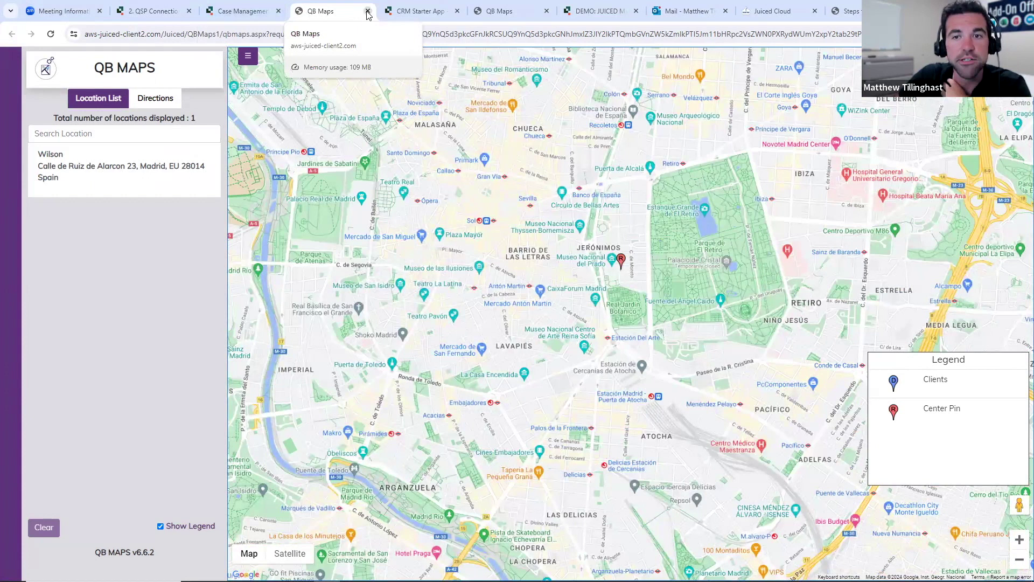
left_click(368, 11)
left_click_drag(730, 565, 308, 564)
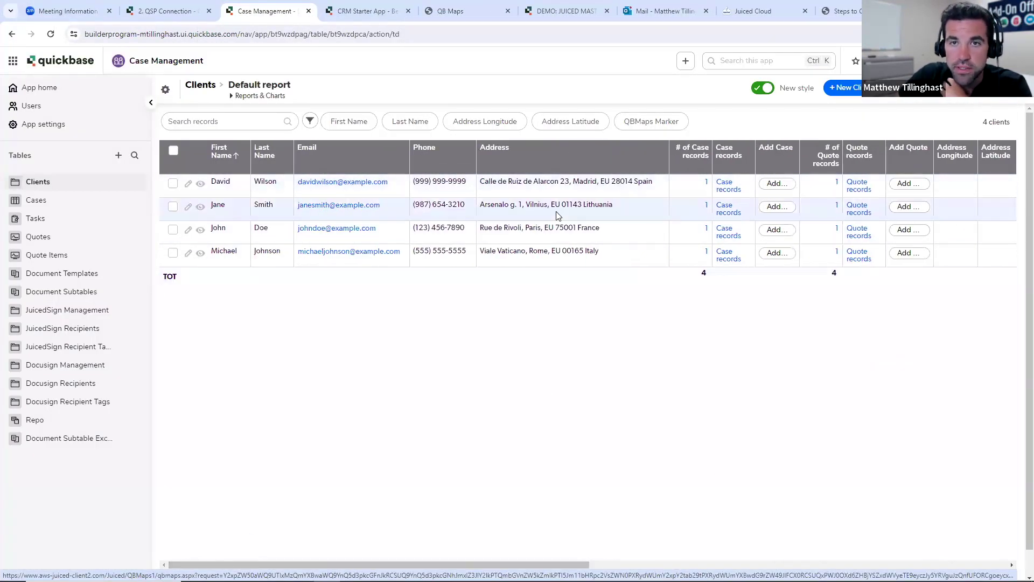
Step: Switch to the CRM Starter App and open the Bellepheron Telephone record from the Companies table's default report
left_click(355, 8)
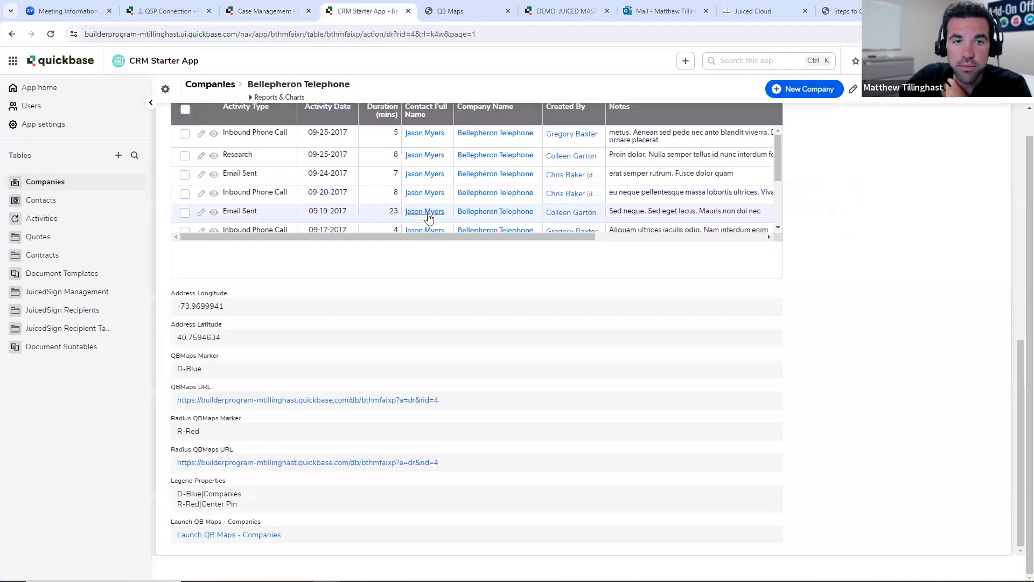
scroll(450, 229, "up", 10)
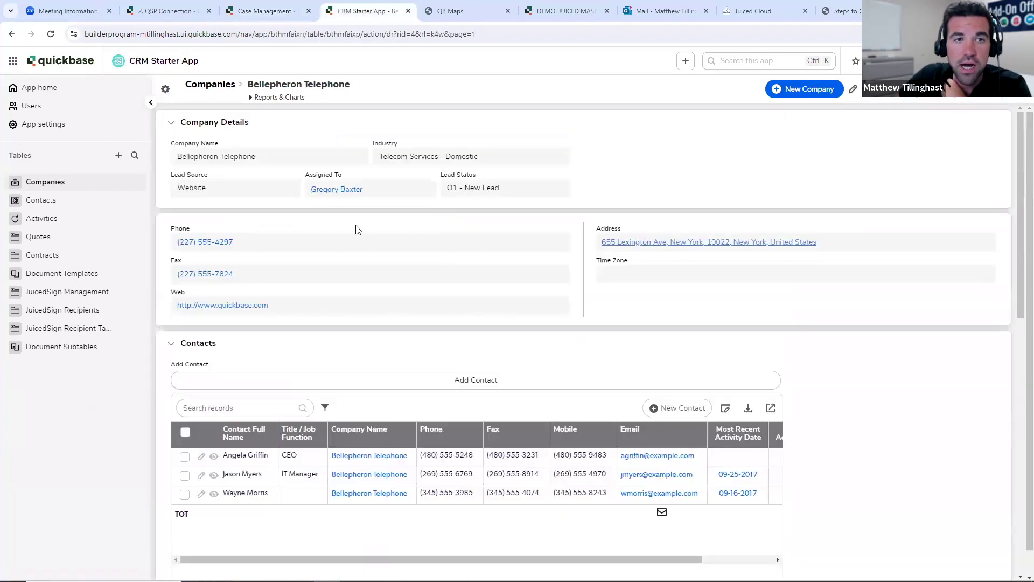
left_click(94, 182)
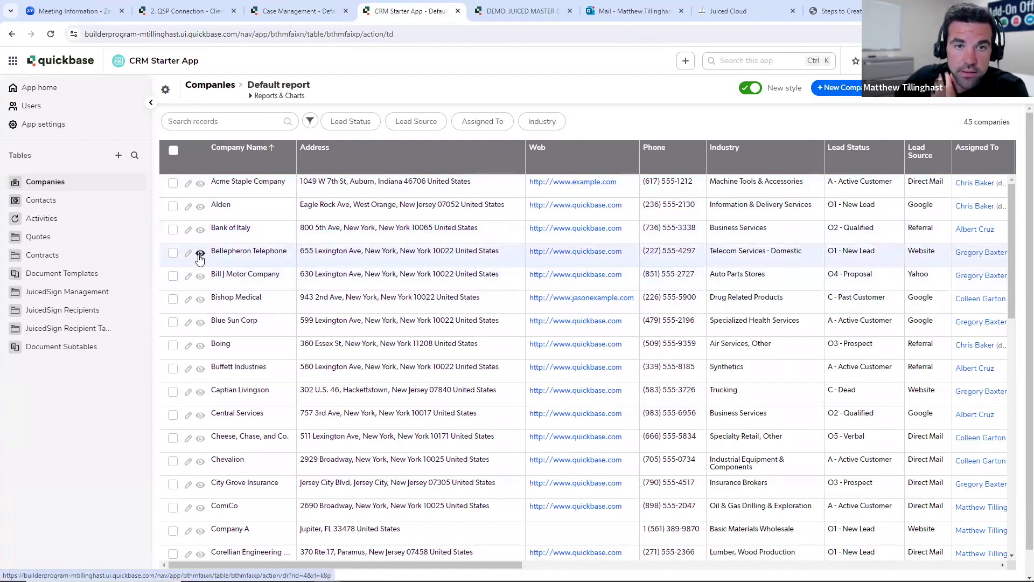
left_click(238, 261)
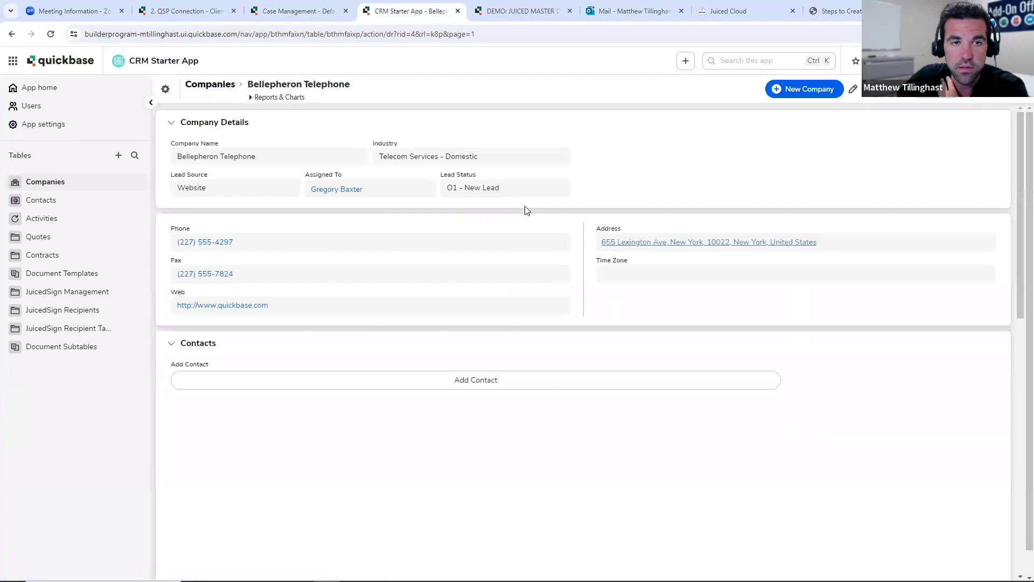
Step: Launch the Companies map in QB Maps from the Bellepheron Telephone record and examine the company pins around the center pin
scroll(527, 210, "down", 15)
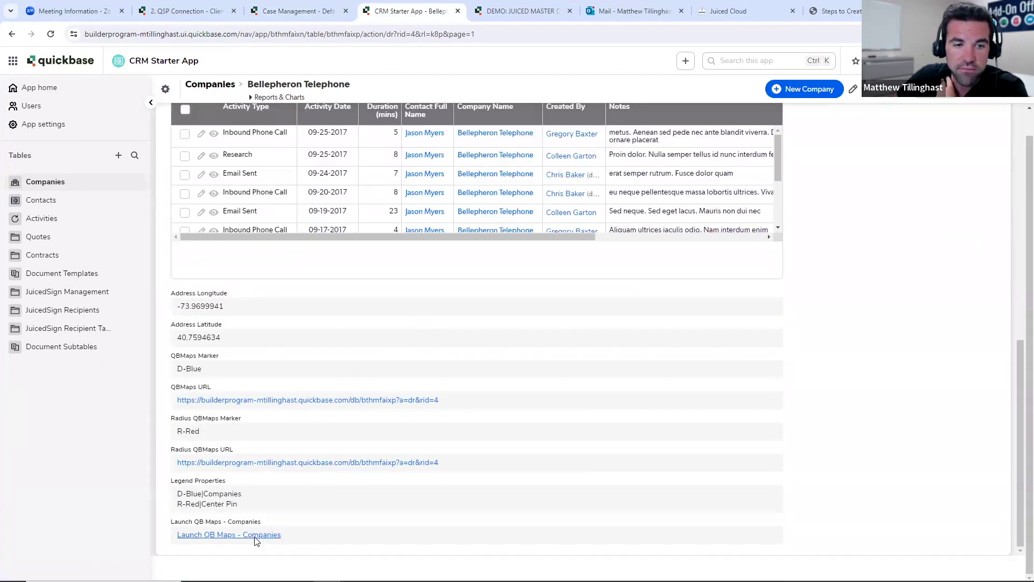
left_click(256, 537)
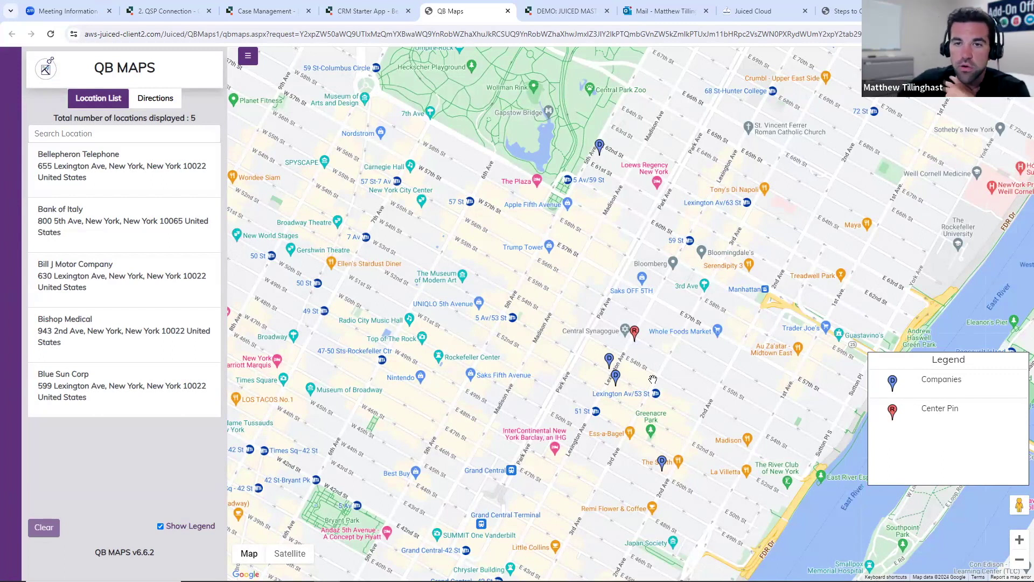
scroll(652, 377, "down", 1)
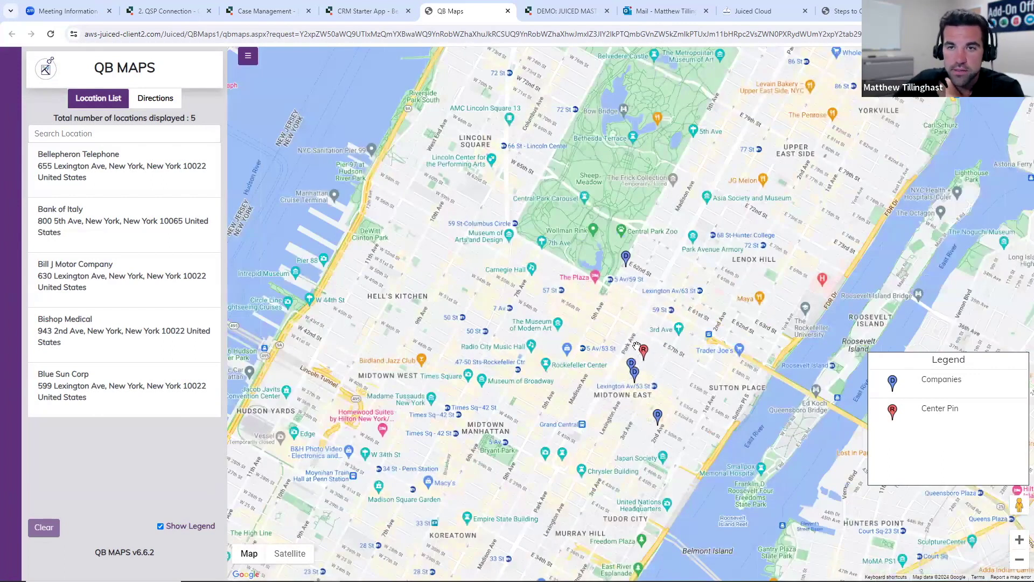
scroll(614, 232, "down", 3)
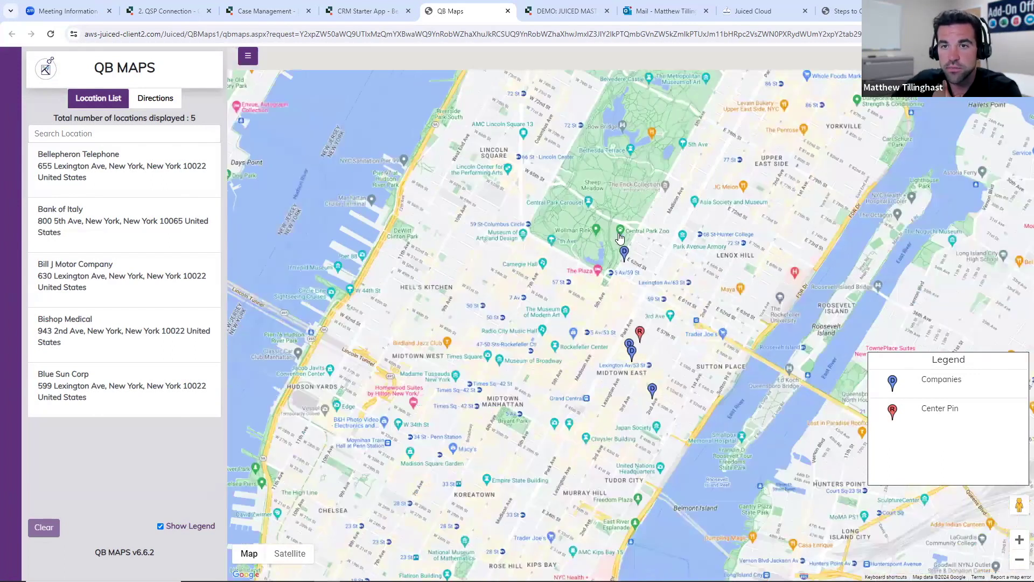
scroll(655, 302, "up", 4)
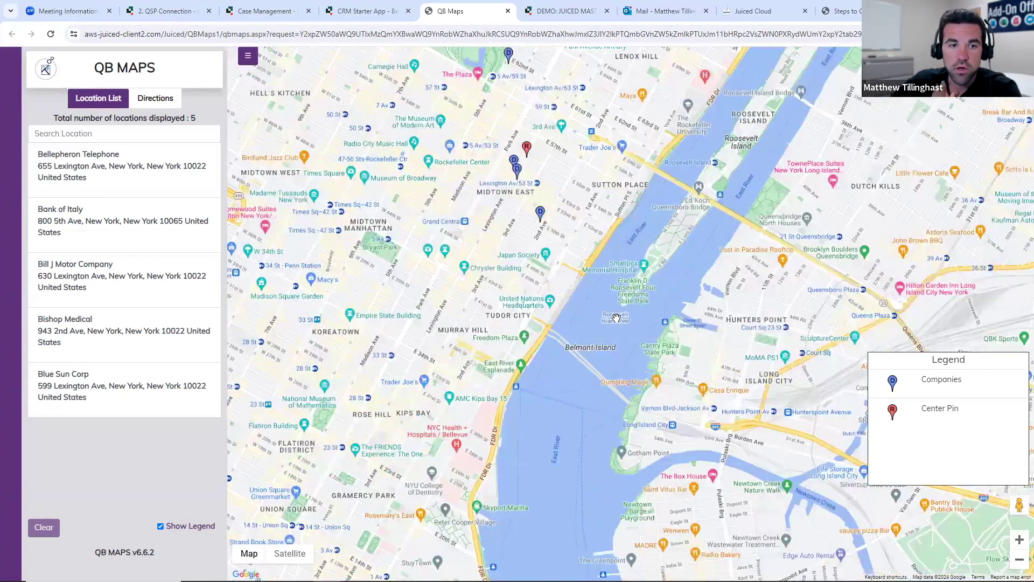
left_click_drag(615, 317, 672, 388)
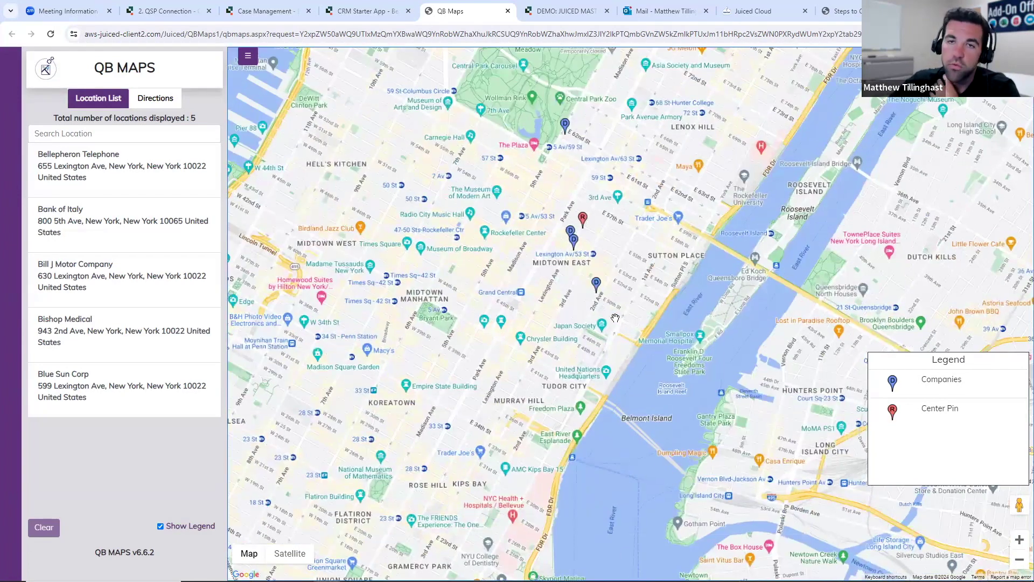
Step: Enable multi-select for directions and draw a rectangle enclosing all the company pins and the center pin in Manhattan
left_click(175, 100)
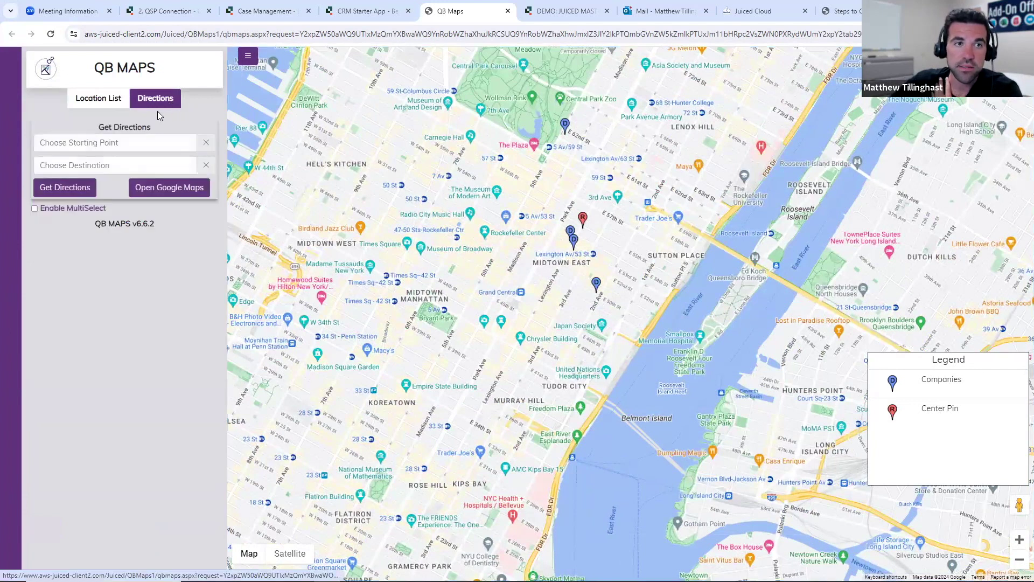
left_click_drag(33, 210, 38, 215)
left_click(35, 210)
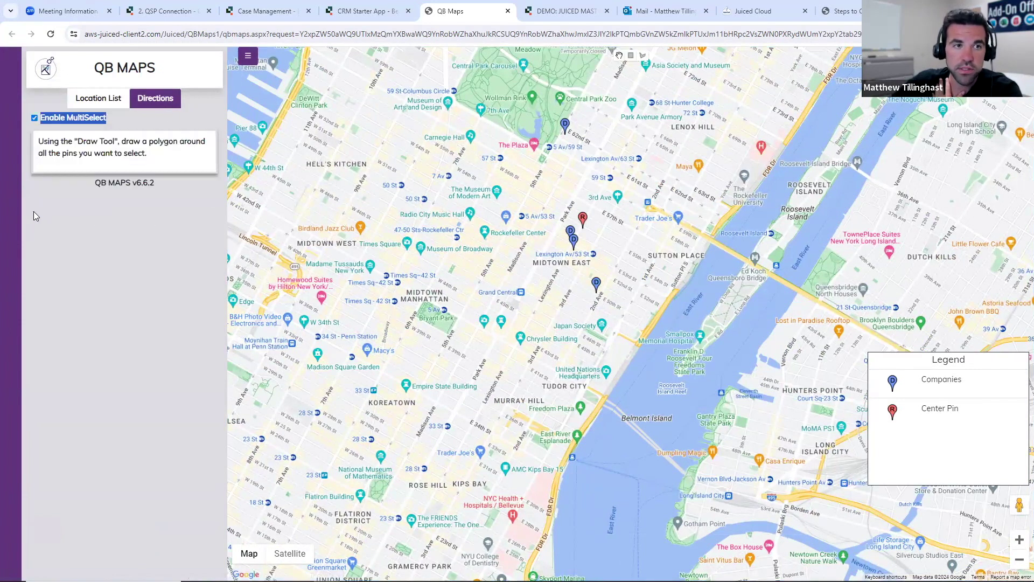
left_click(630, 55)
left_click_drag(537, 106, 624, 328)
Step: Set 40.75946_-73.96999 as both source and destination and get directions through the selected pins
left_click(122, 158)
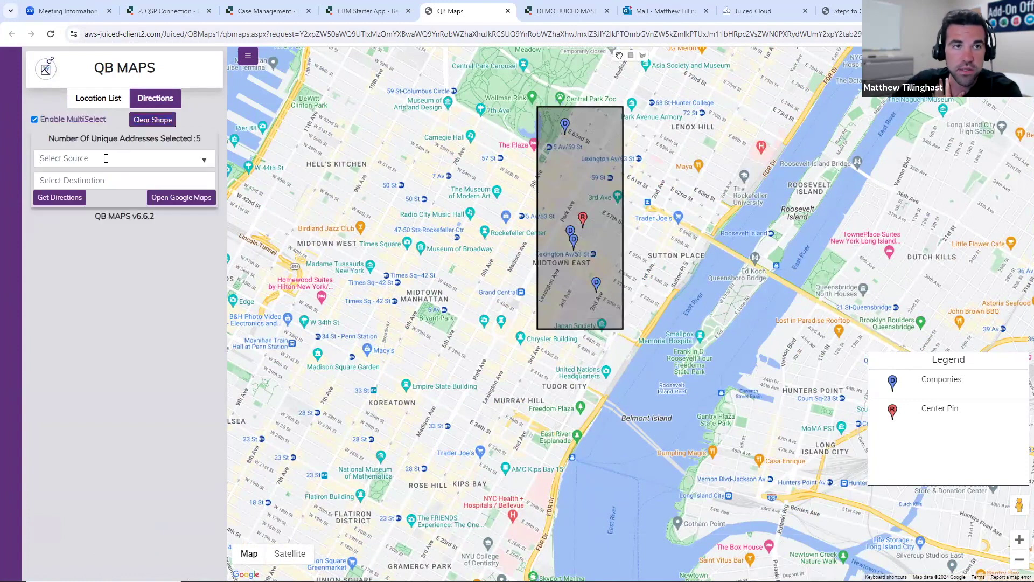
left_click(124, 186)
left_click(130, 180)
left_click(132, 207)
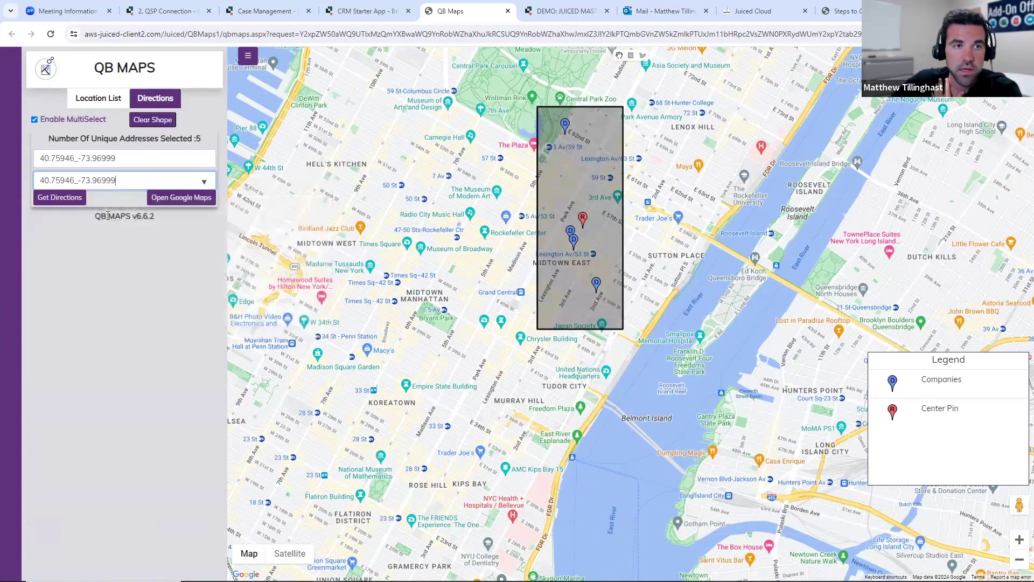
left_click(62, 198)
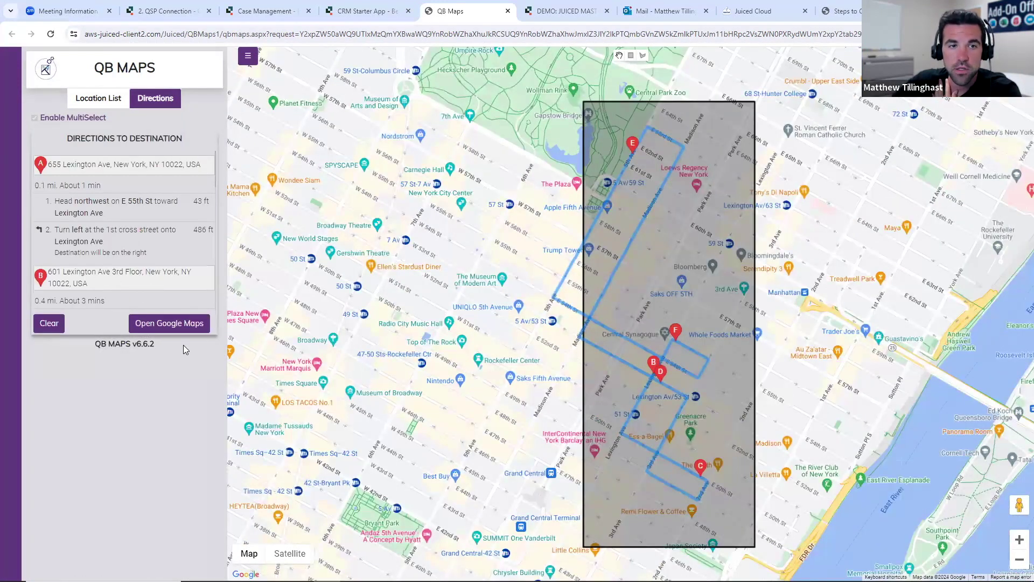
Step: Open the multi-stop route in Google Maps, examine its stops around Midtown East, and close it
left_click(167, 325)
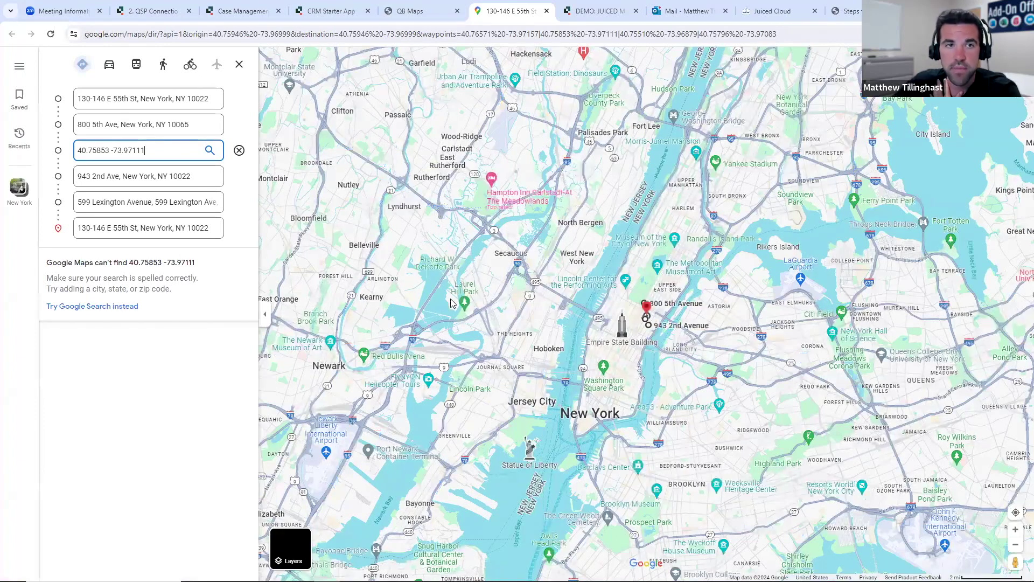
scroll(636, 321, "up", 5)
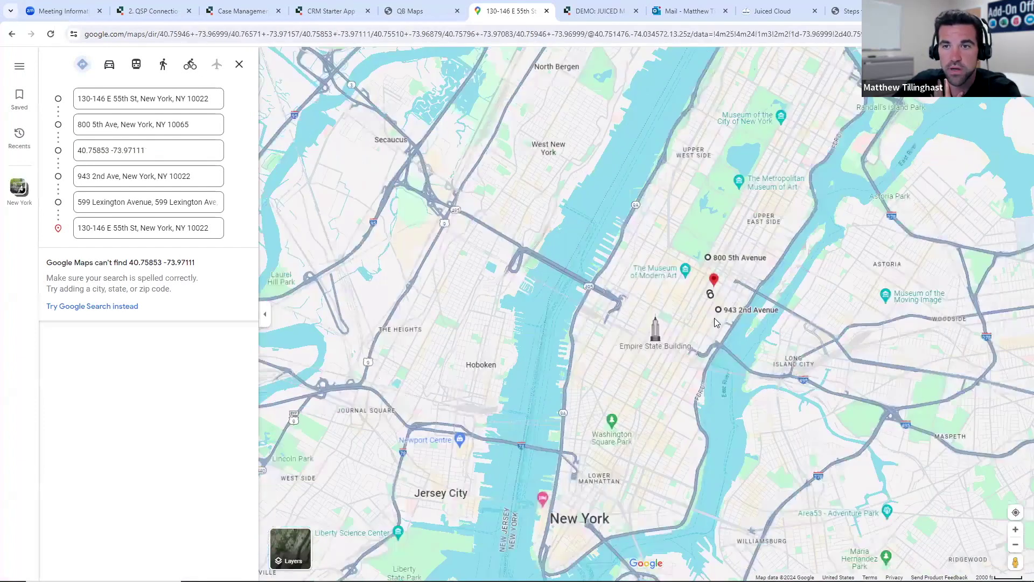
scroll(714, 305, "up", 2)
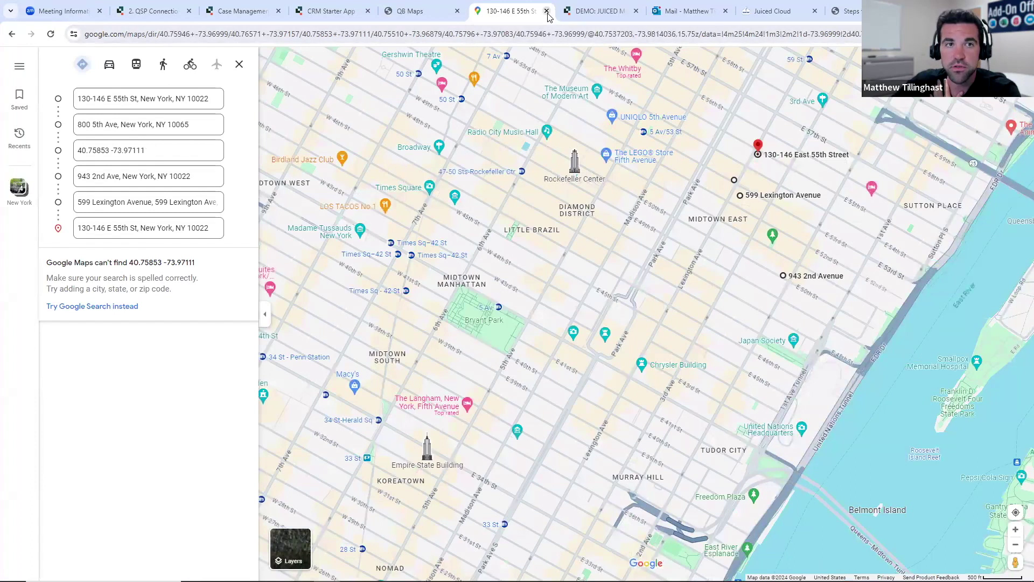
left_click(546, 12)
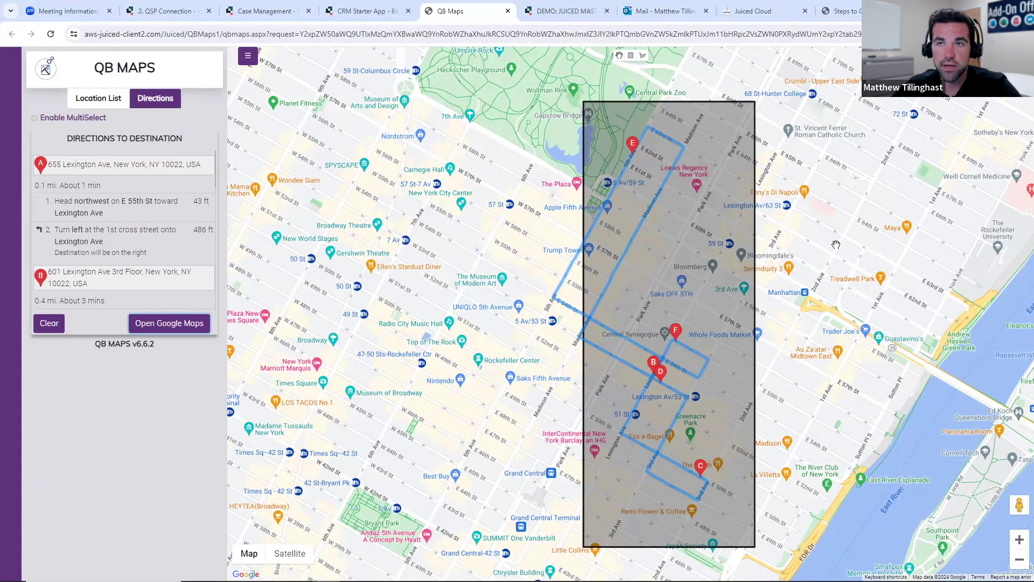
Step: Close the QB Maps route and switch to Juiced Cloud to refresh and review the QB Maps activity of the authorized applications
scroll(836, 244, "down", 3)
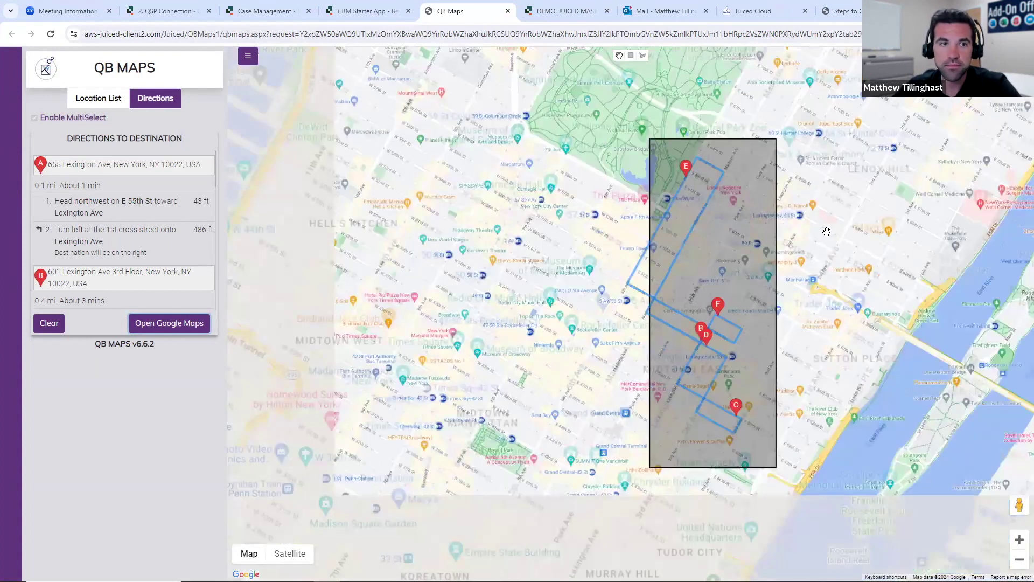
left_click(508, 11)
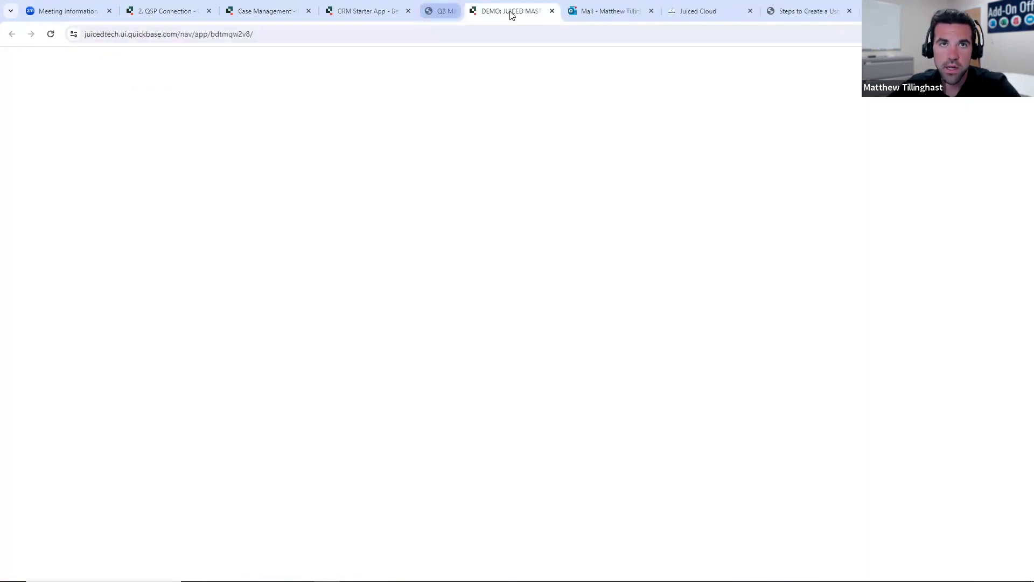
left_click(397, 12)
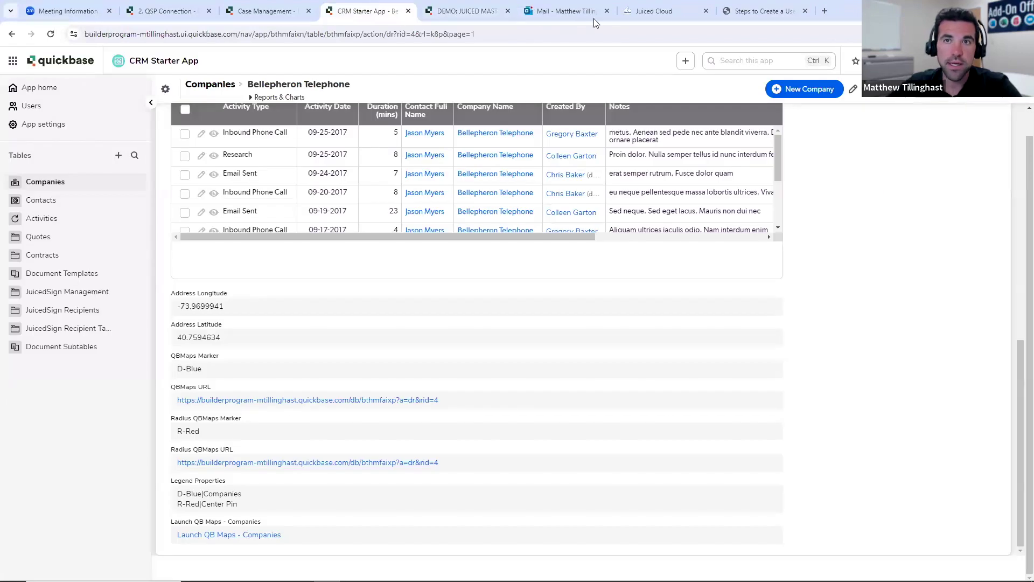
left_click(654, 10)
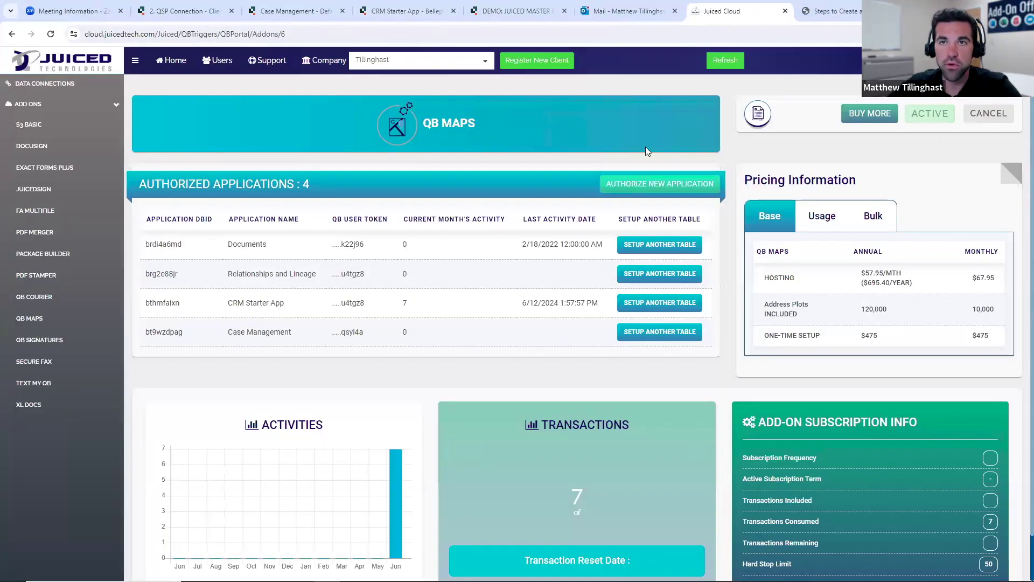
left_click(720, 65)
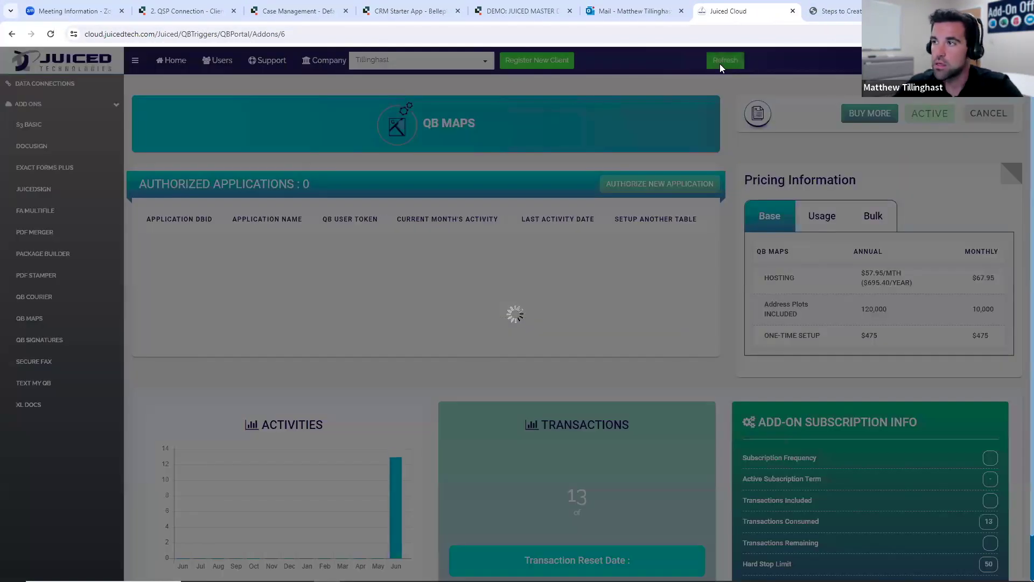
scroll(311, 262, "down", 1)
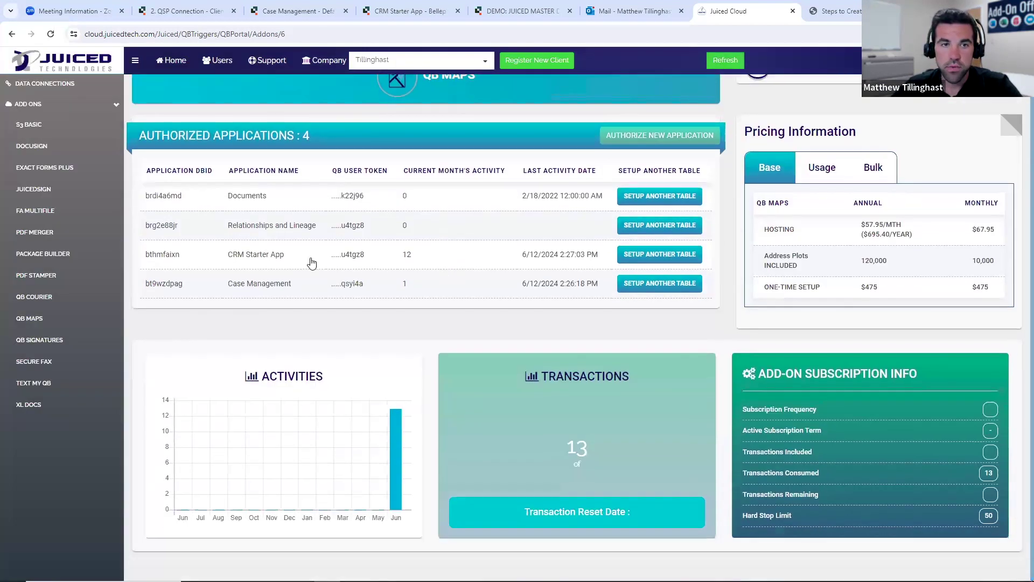
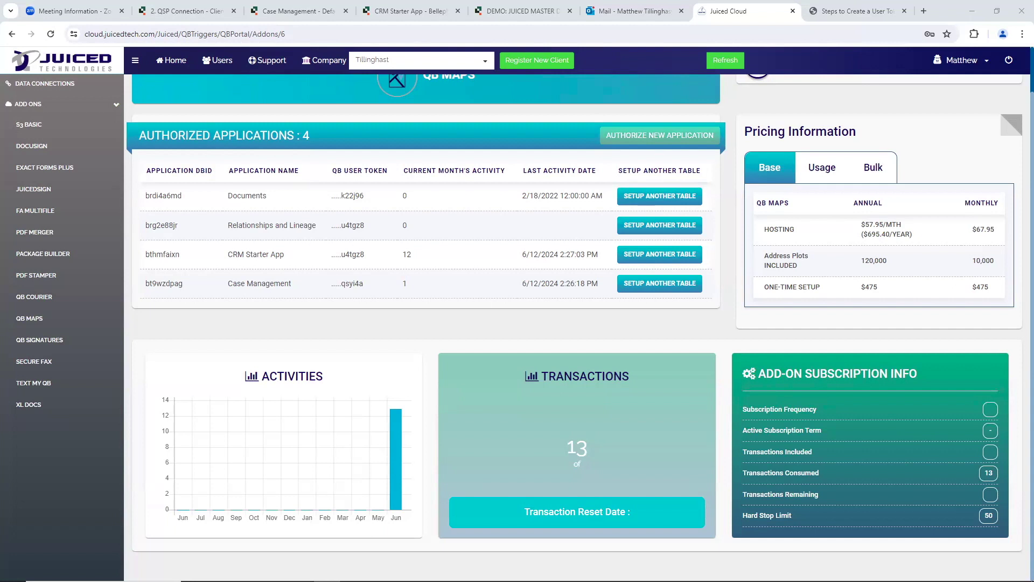
Step: Relaunch the Companies map from the Bellepheron Telephone record in the CRM Starter App and select the map's full URL
left_click(401, 10)
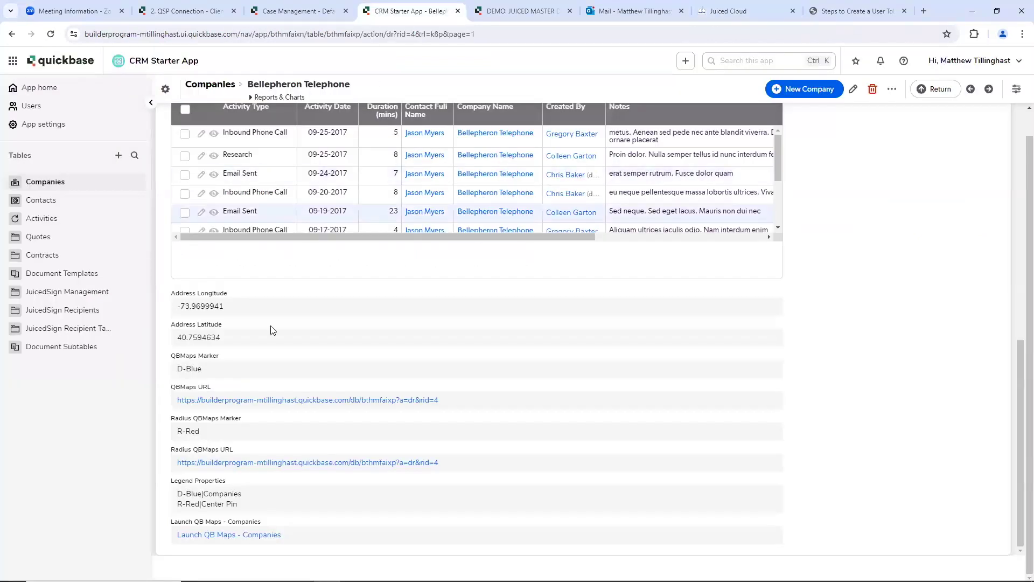
left_click(241, 535)
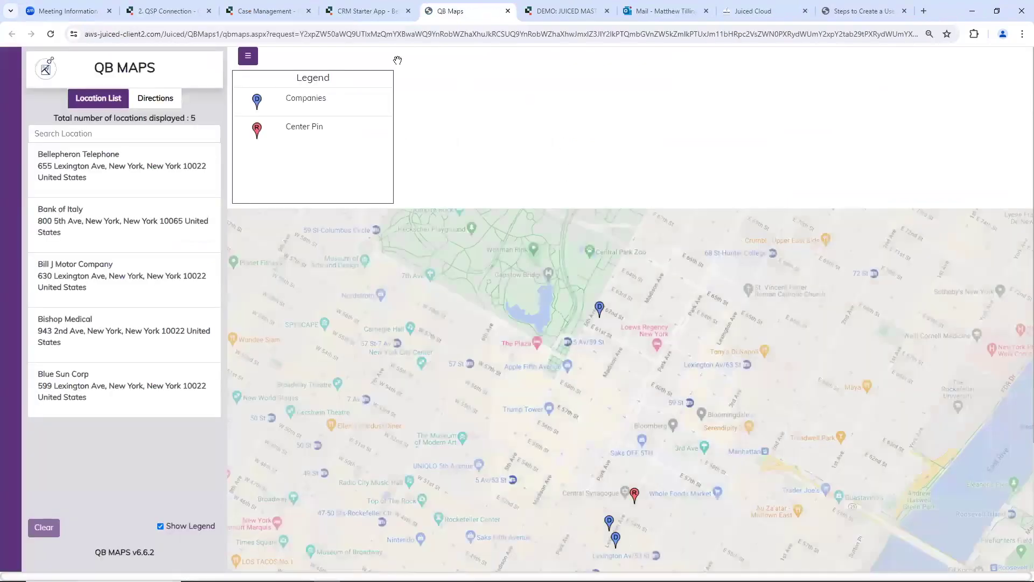
left_click(331, 38)
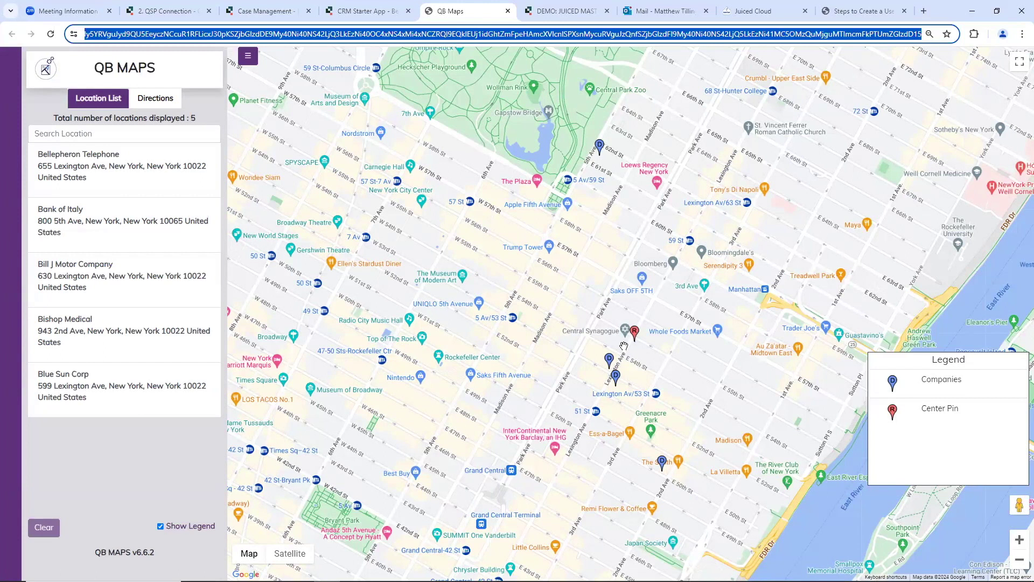
Step: View the Bill J Motor Company pin's details, open its company record from the pin, and return to the map
left_click(608, 360)
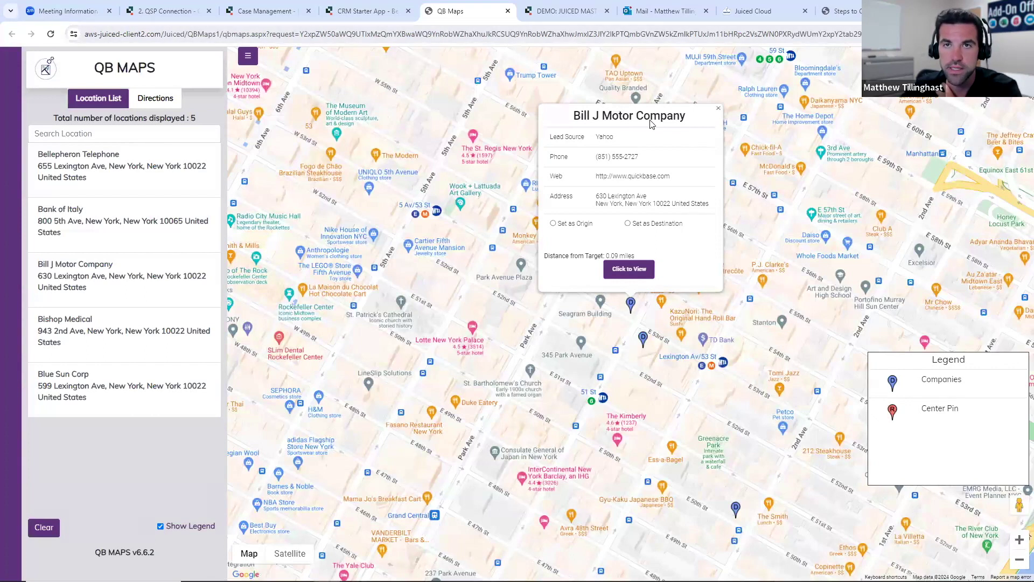
left_click(618, 272)
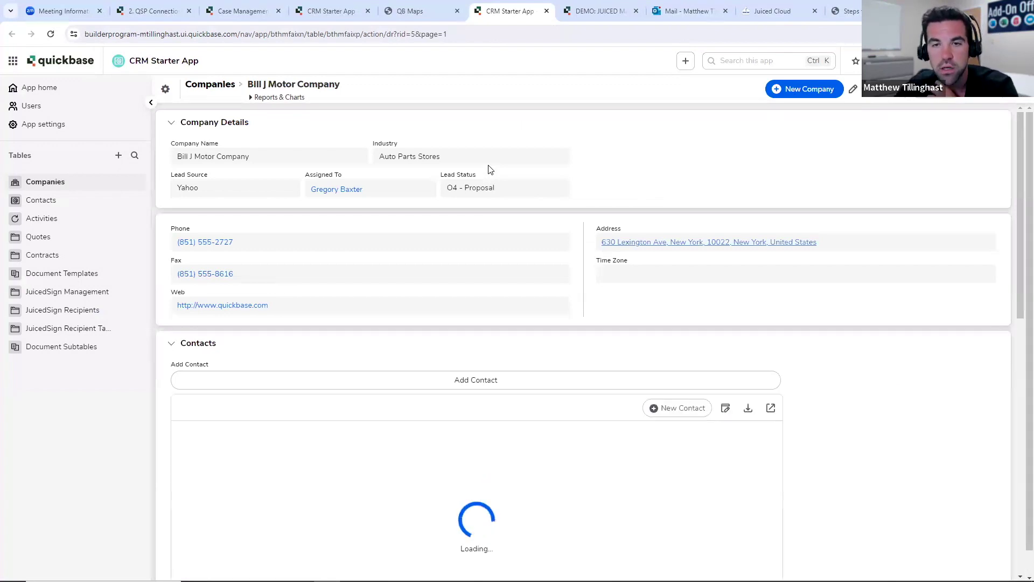
left_click(440, 9)
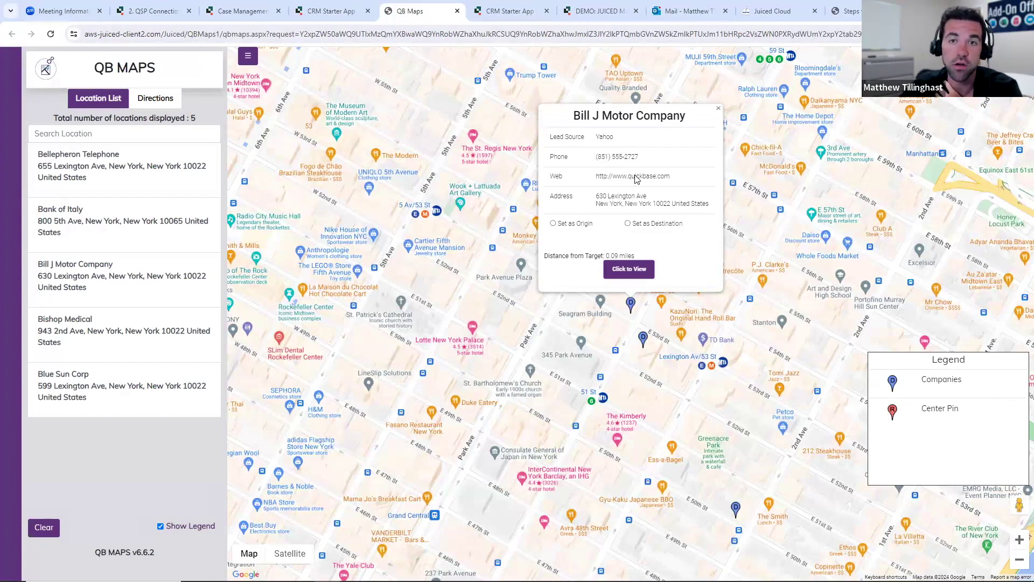
Step: Dismiss the Bill J Motor Company pin details, look over the surrounding company pins, and close the QB Maps page
left_click(718, 110)
scroll(593, 226, "down", 3)
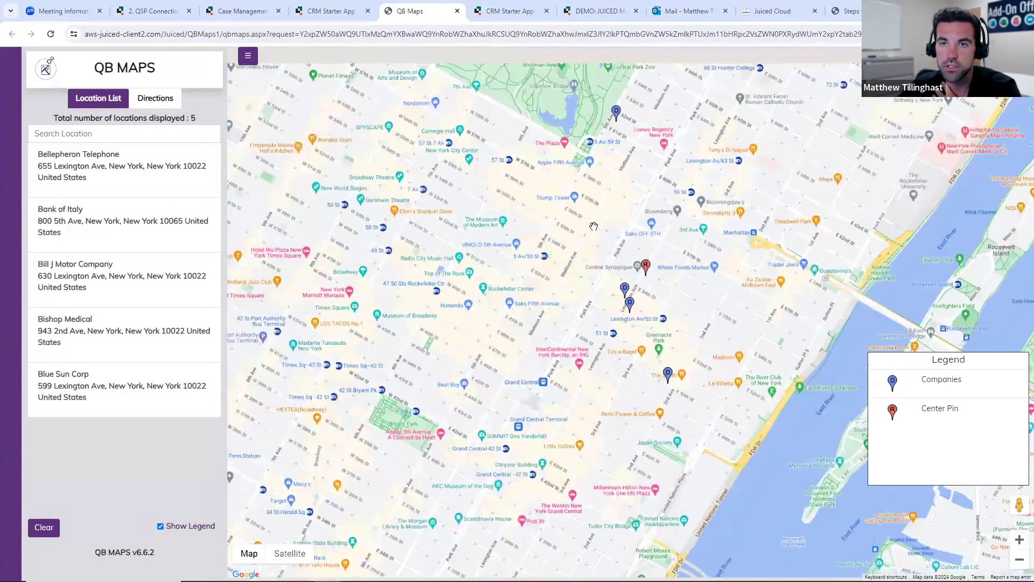
scroll(593, 227, "down", 2)
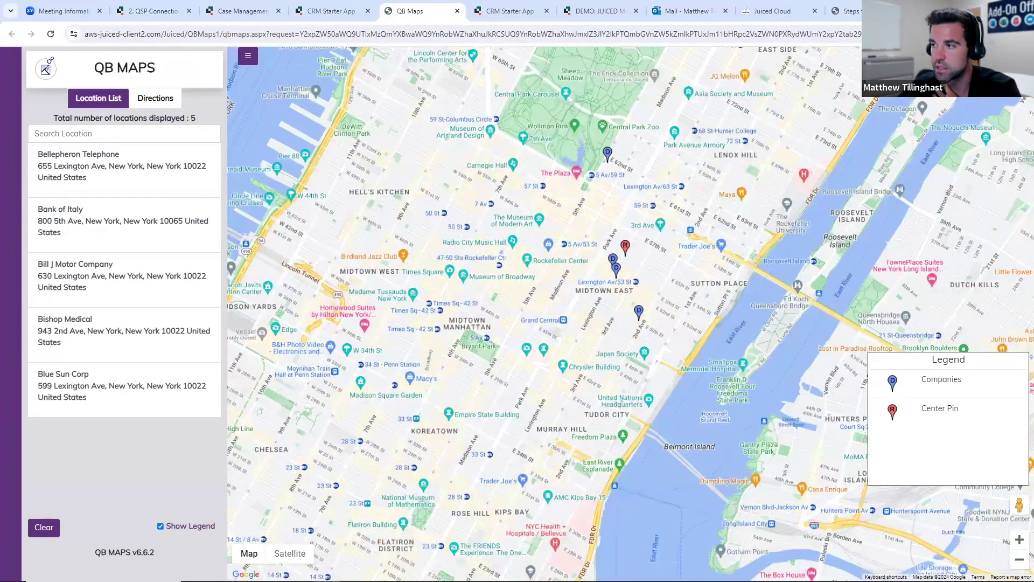
left_click(457, 11)
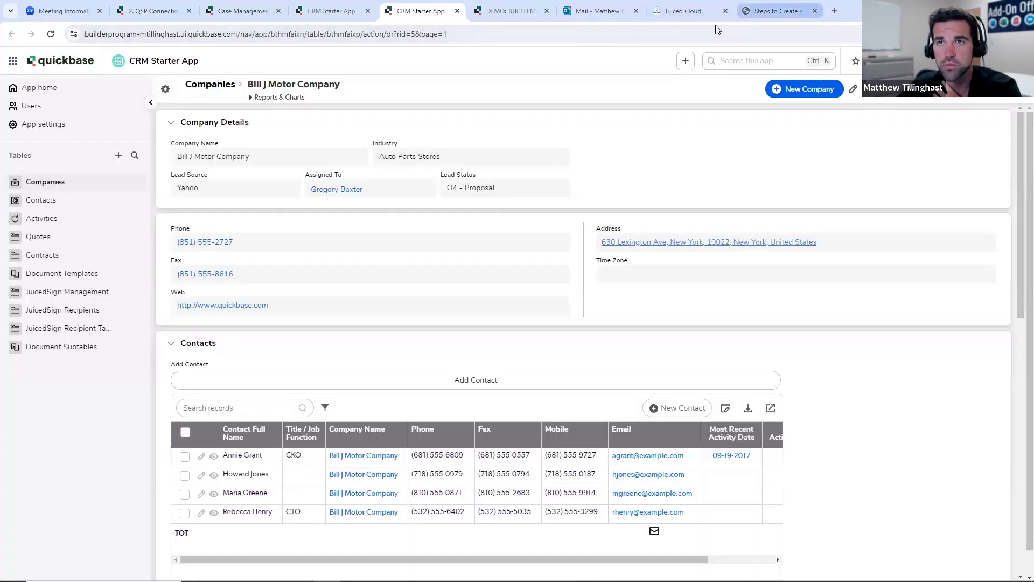
Step: Switch to Juiced Cloud and refresh the add-on overview on its home page
left_click(687, 14)
scroll(170, 86, "up", 1)
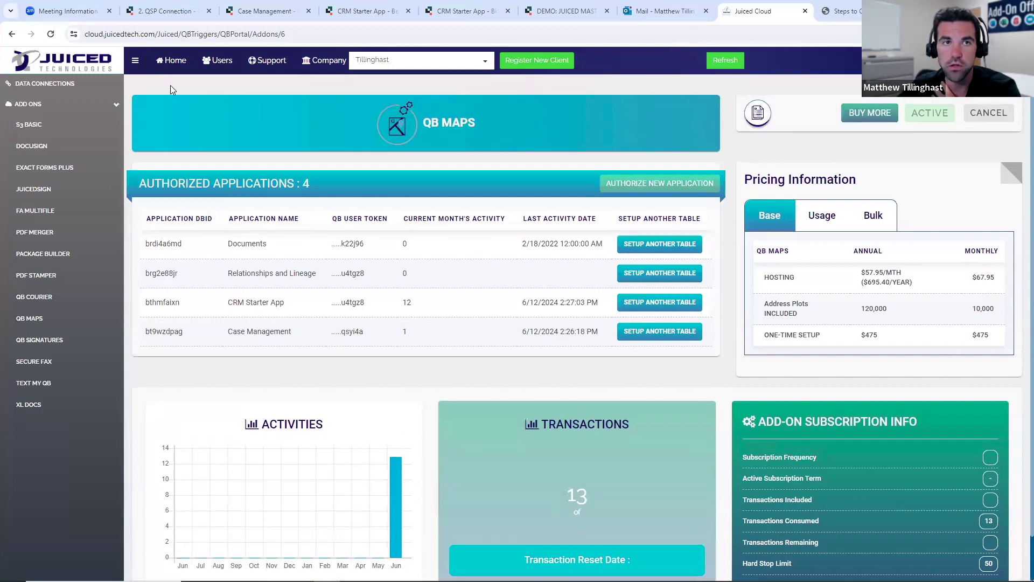
left_click(171, 60)
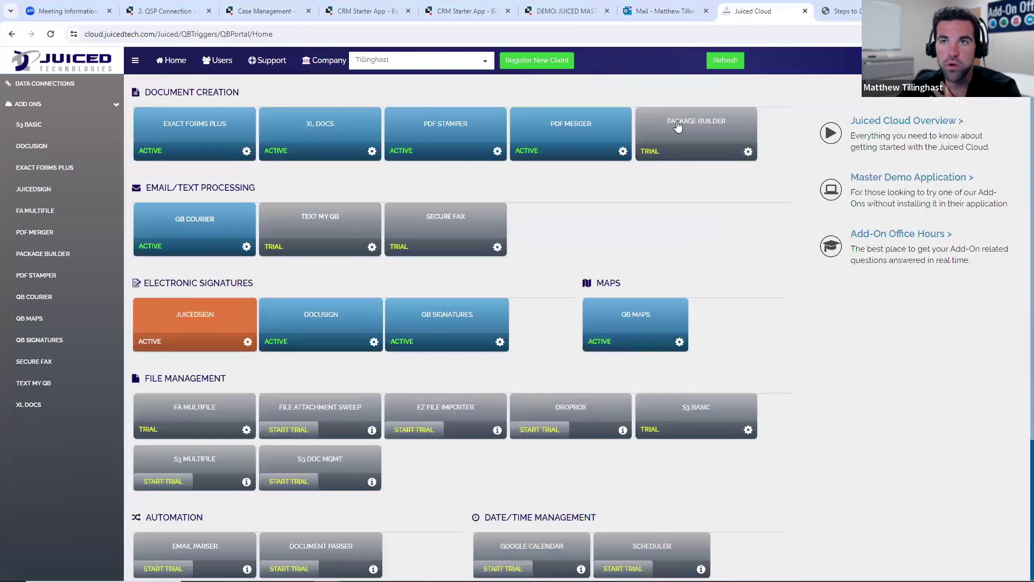
left_click(719, 61)
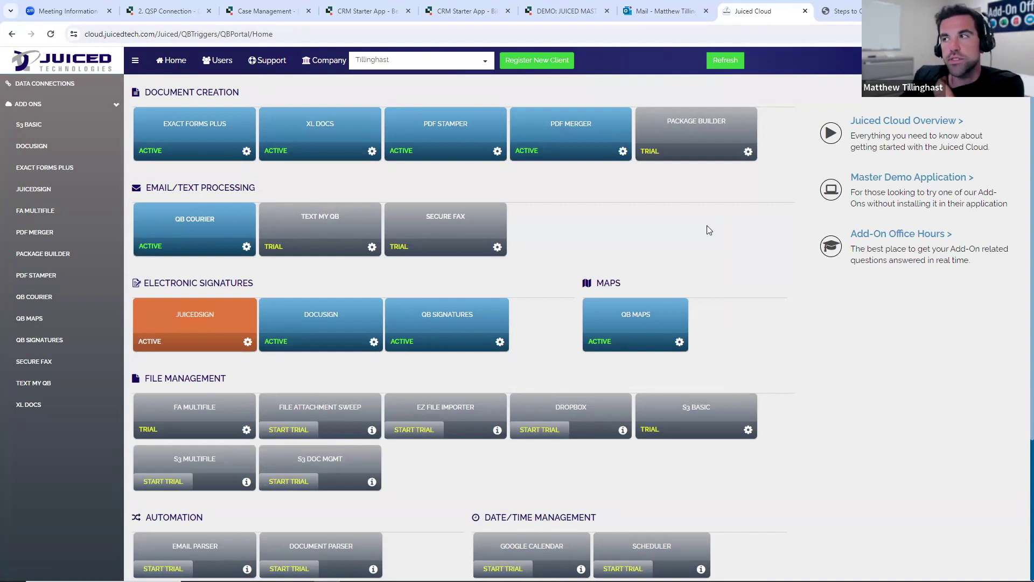
Step: Start authorizing a new application for the Text My QB add-on with the last existing user token in the list
left_click(338, 207)
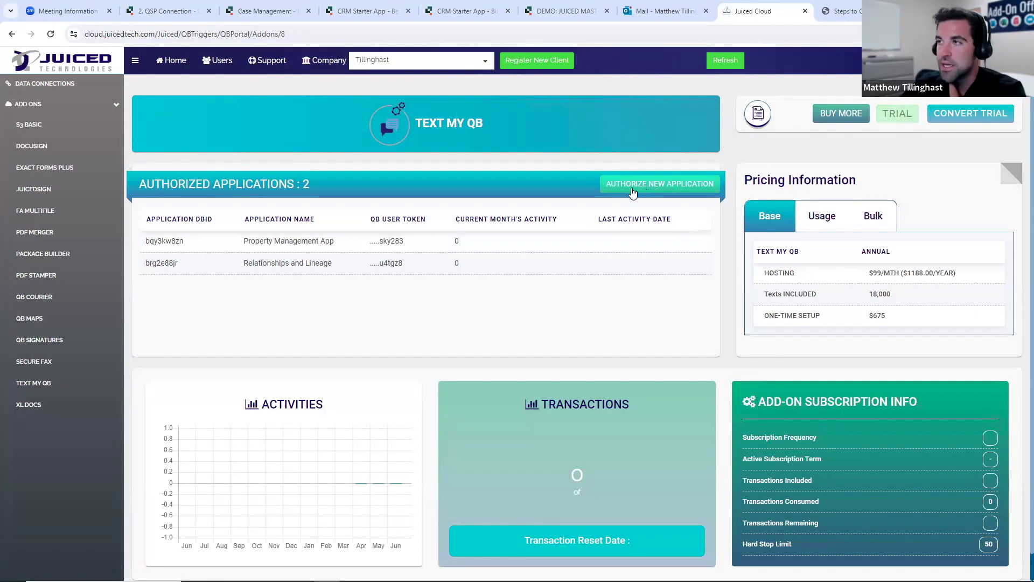
left_click(621, 188)
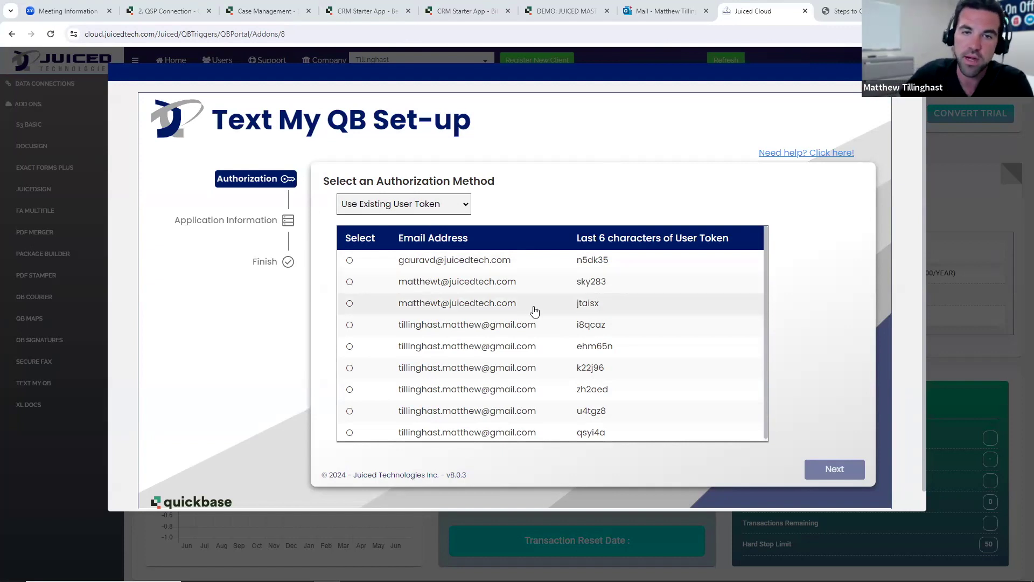
scroll(536, 307, "down", 1)
left_click(508, 435)
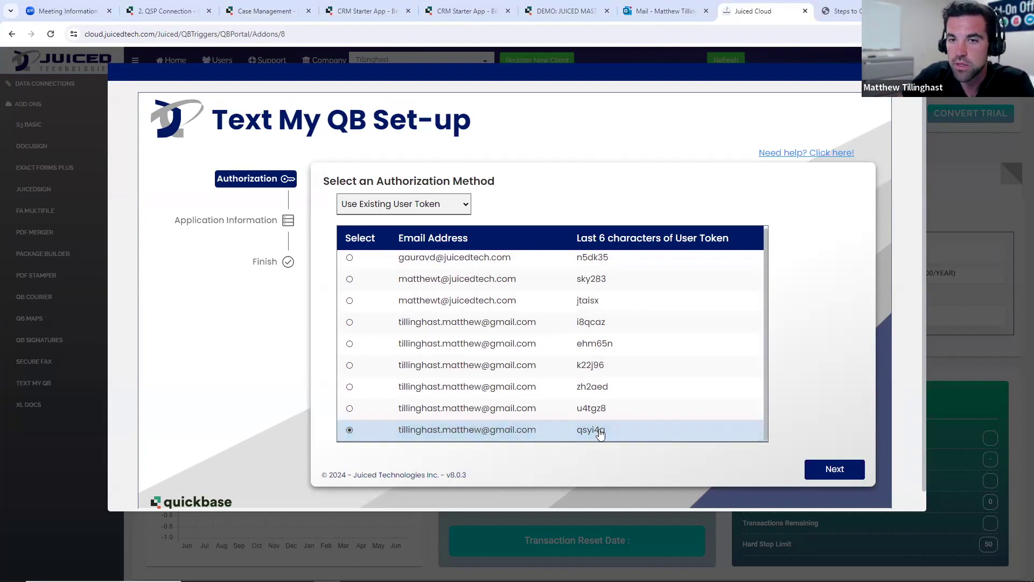
left_click(860, 472)
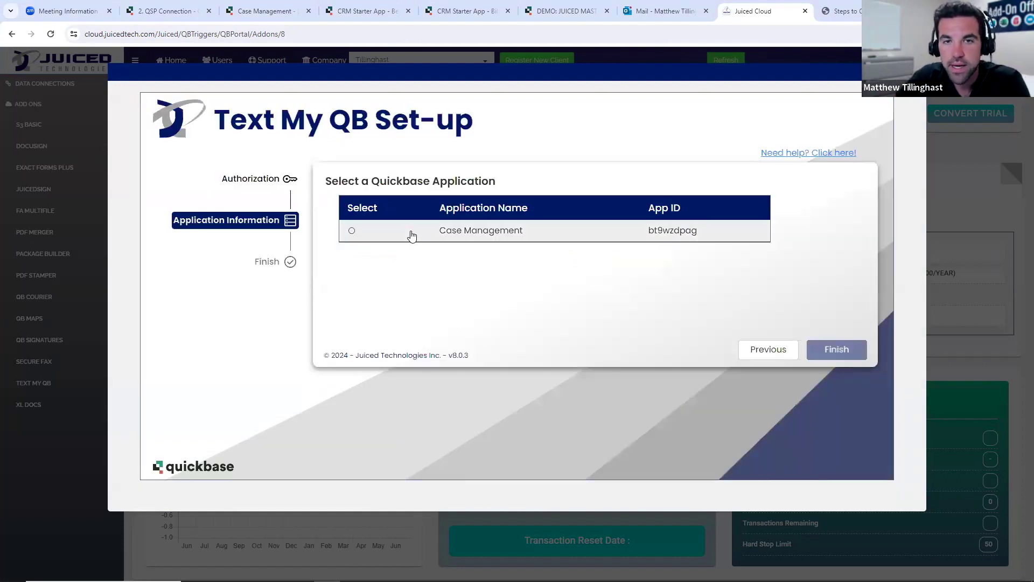
Step: Choose the Case Management application for Text My QB, finish the authorization, and close the set-up wizard
left_click(420, 232)
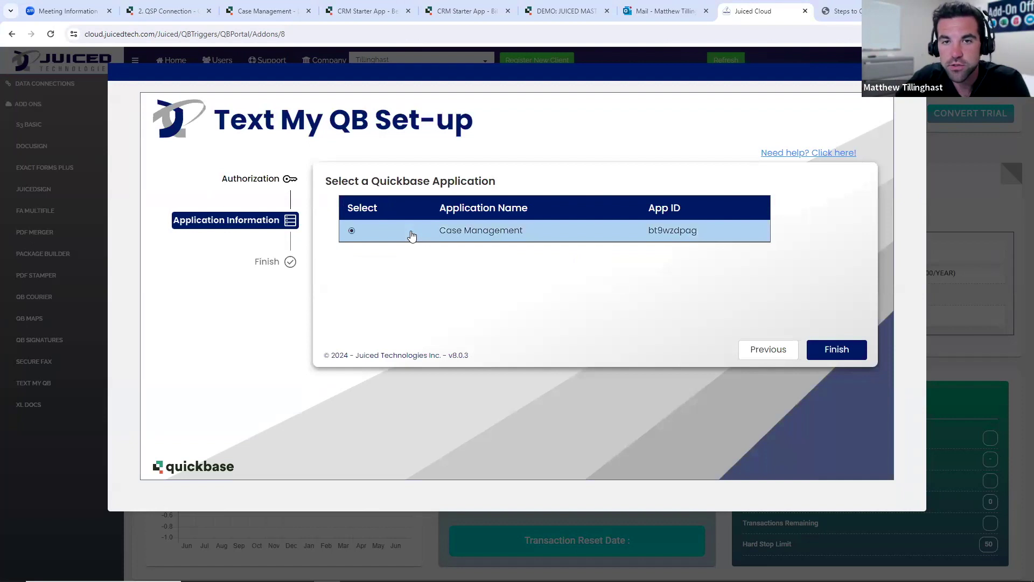
left_click(844, 351)
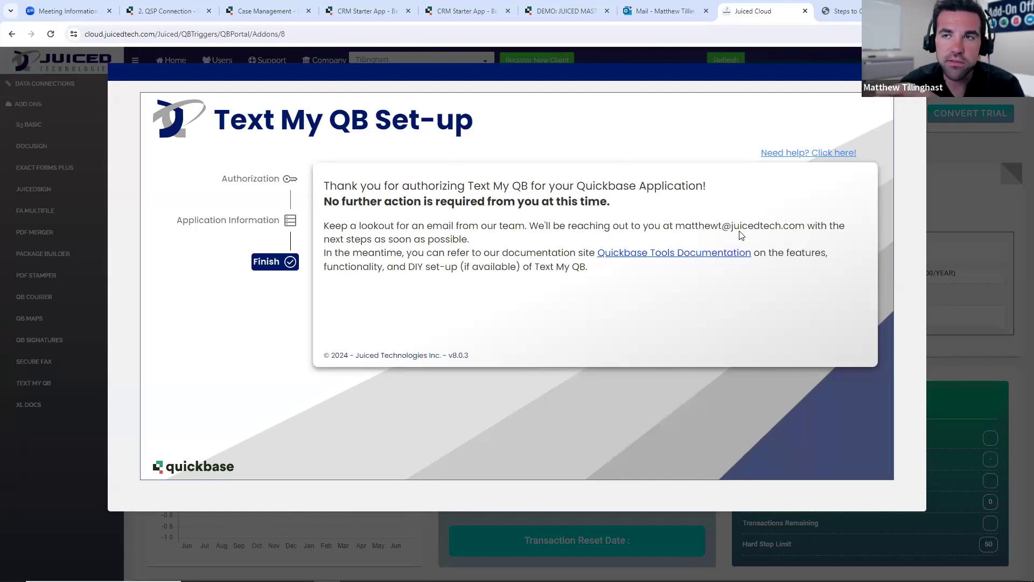
left_click(328, 49)
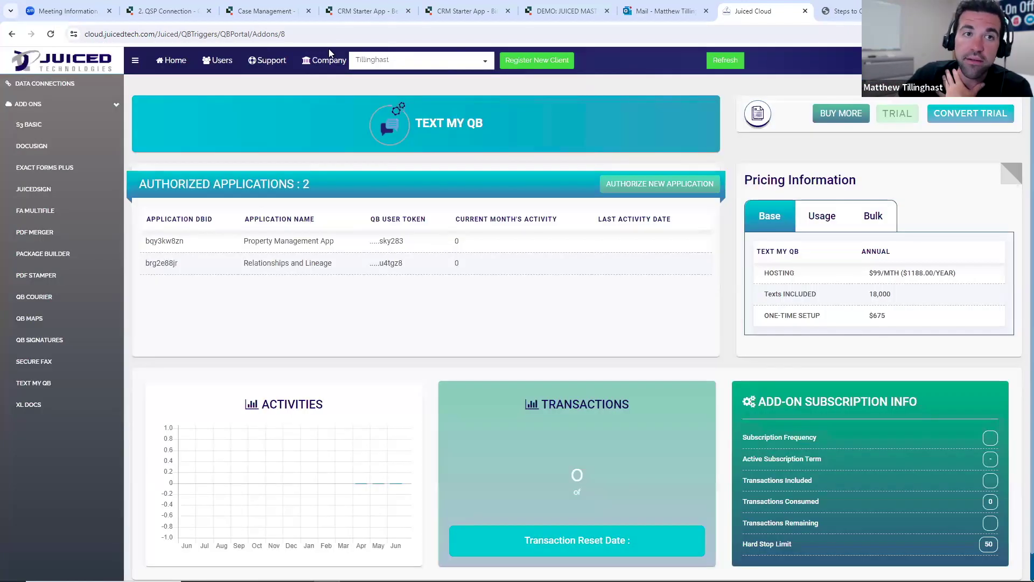
Step: Return to the Juiced Cloud home page, refresh it, and look over the available add-ons by category
left_click(173, 60)
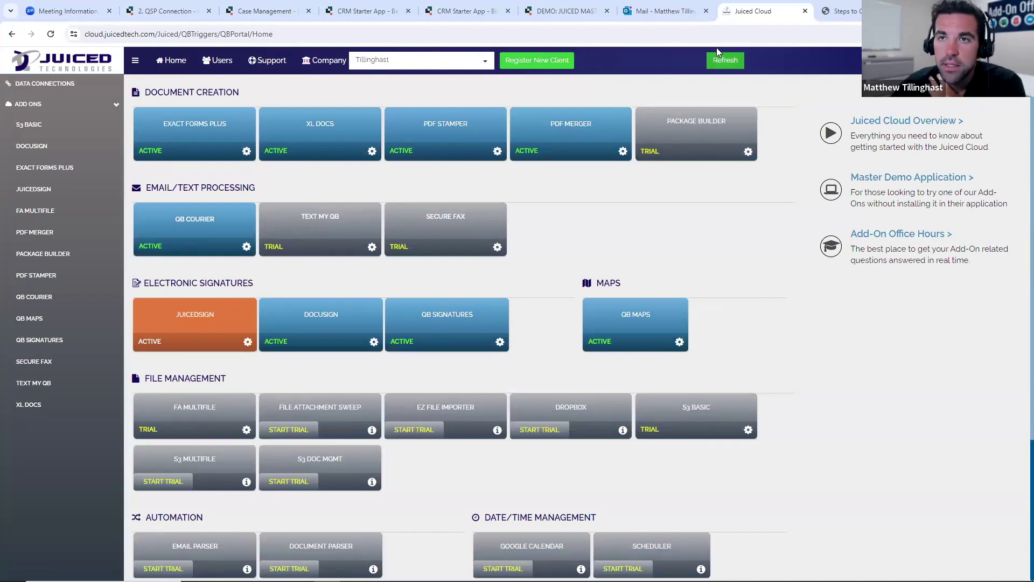
left_click(725, 61)
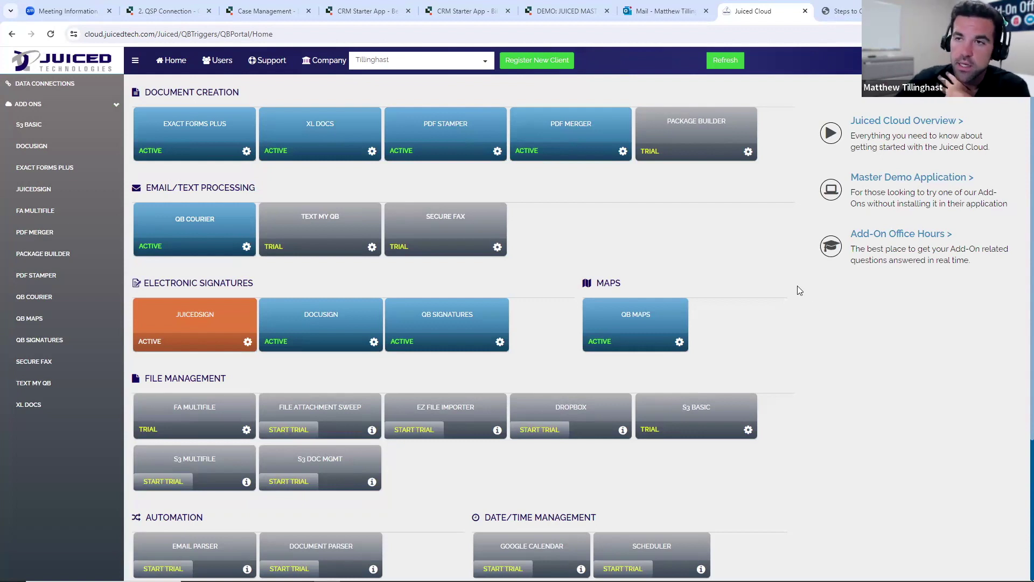
scroll(736, 235, "down", 3)
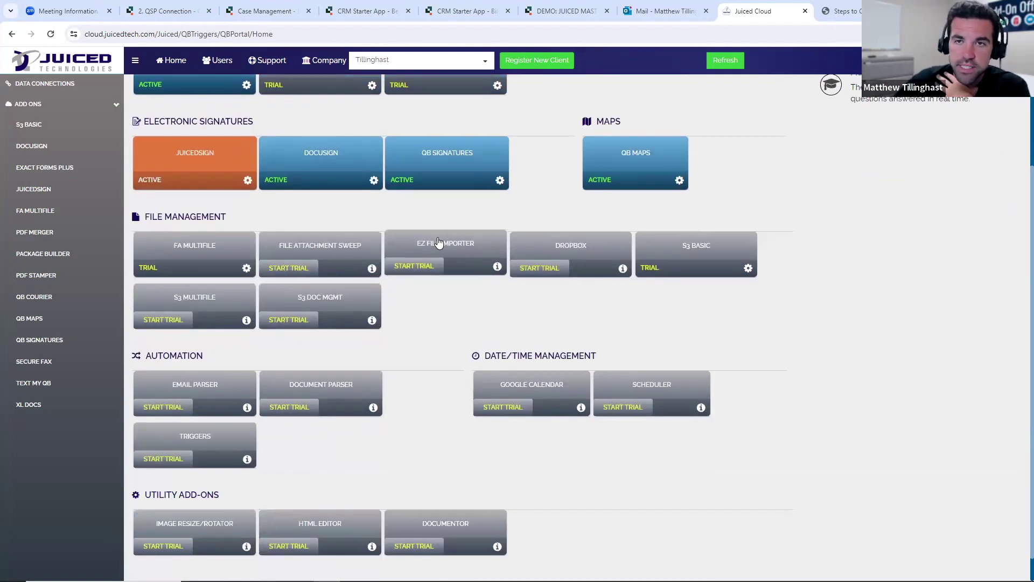
scroll(439, 242, "up", 3)
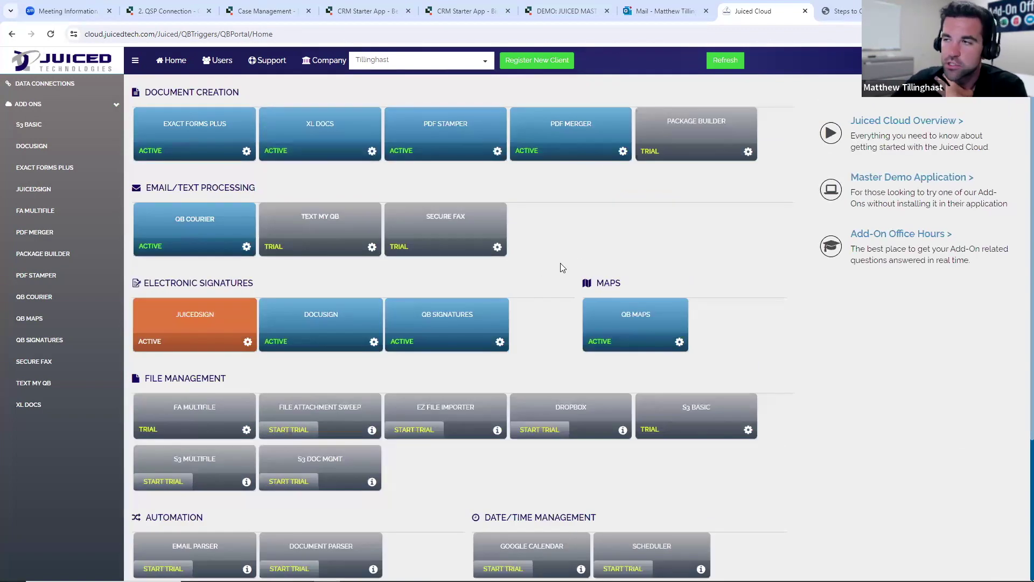
Step: Start the EZ File Importer set-up with the last existing user token in the list and choose the Case Management application
scroll(593, 256, "down", 2)
left_click(439, 322)
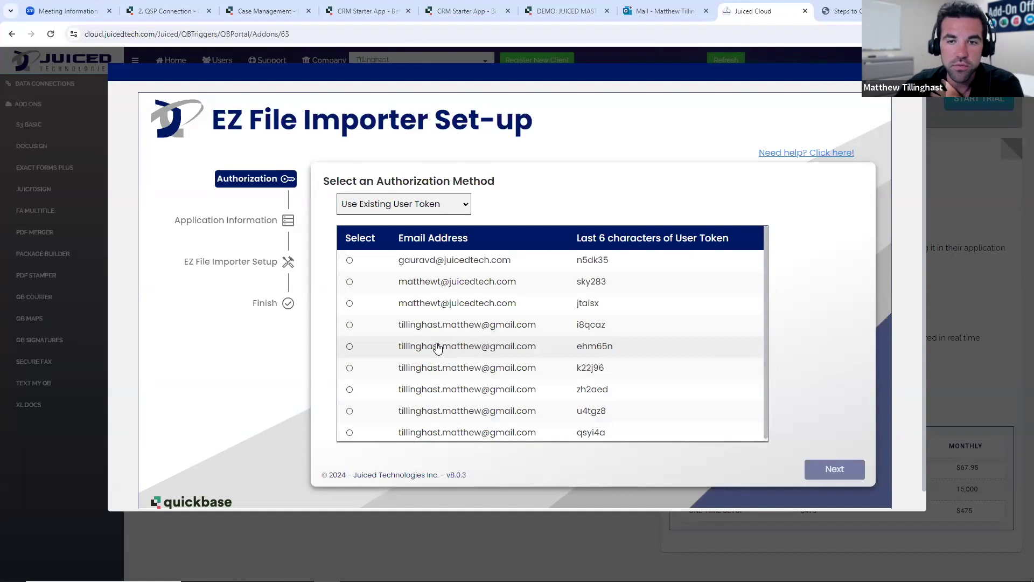
left_click(551, 438)
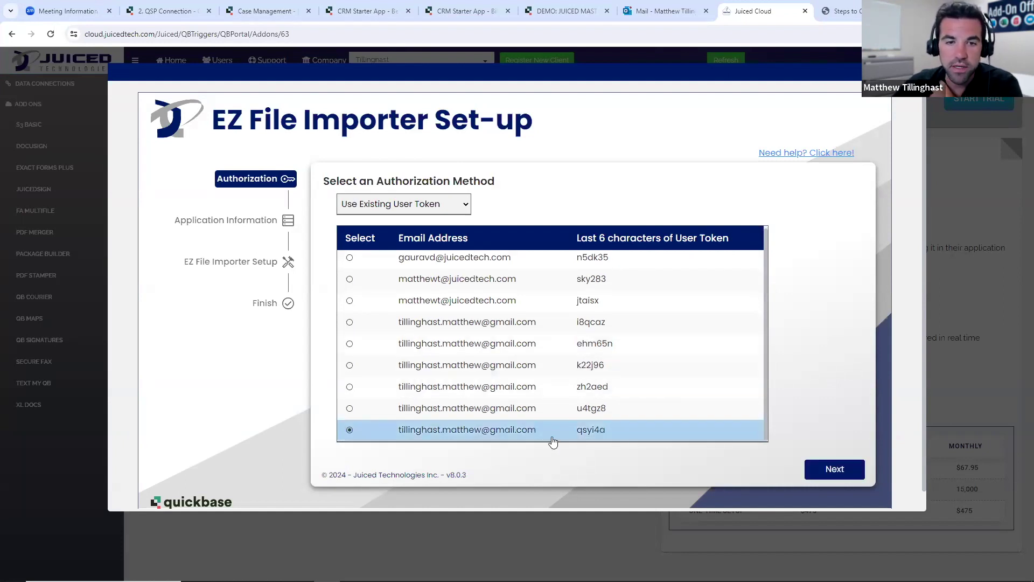
scroll(834, 401, "down", 1)
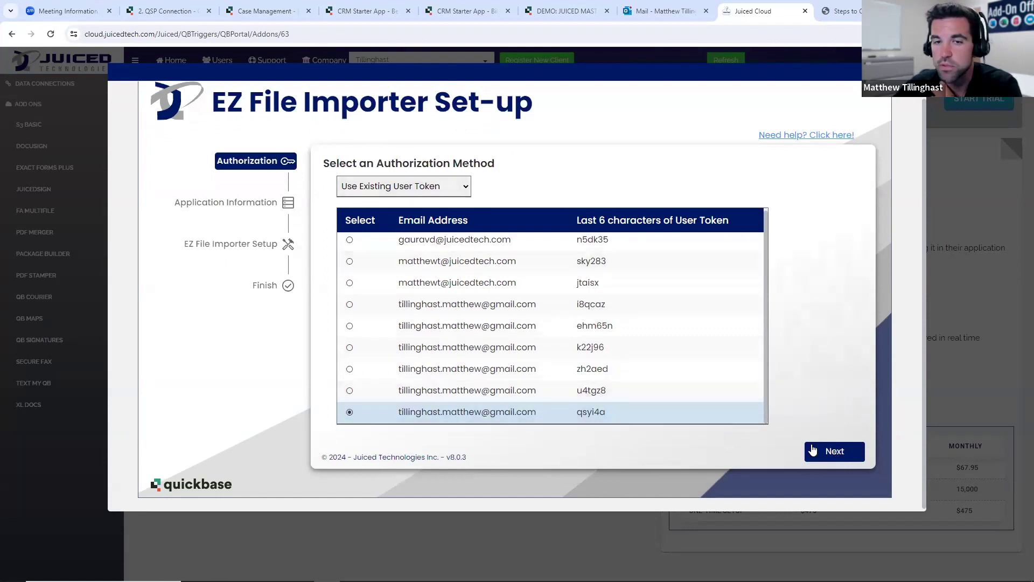
left_click(839, 448)
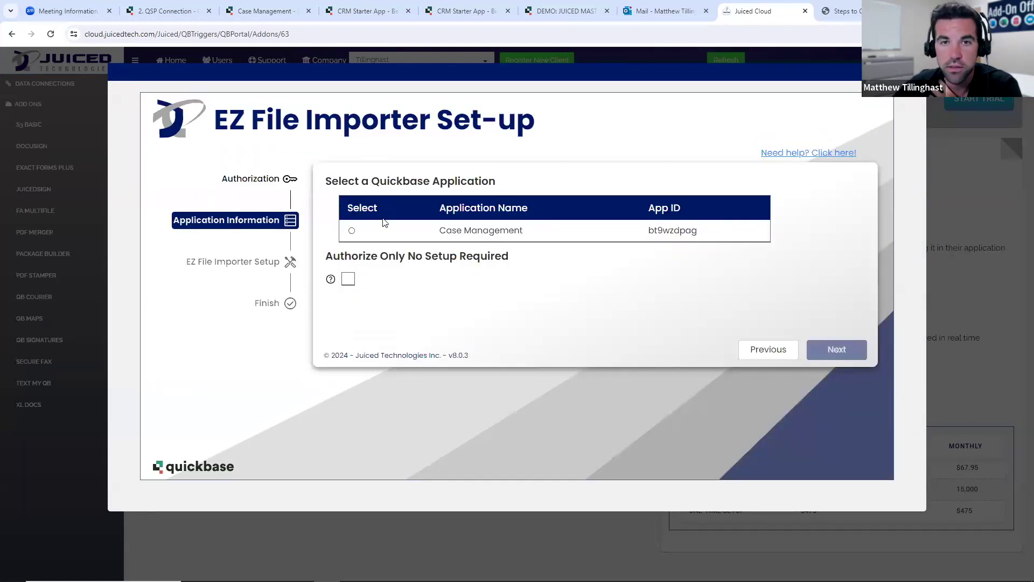
left_click(385, 228)
left_click(837, 351)
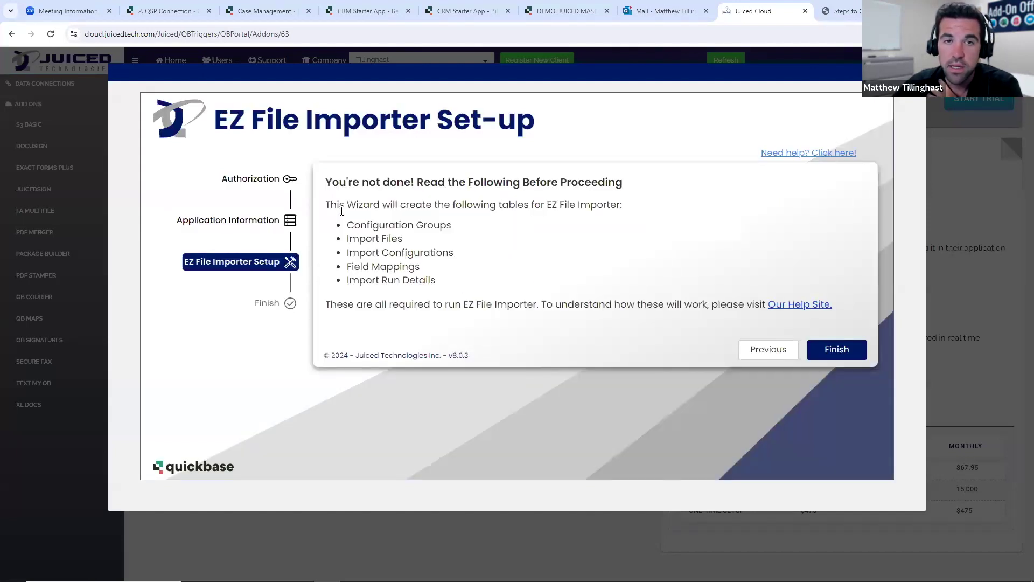
Step: Read which tables the wizard creates for EZ File Importer and finish the set-up
left_click_drag(325, 182, 652, 189)
left_click(518, 205)
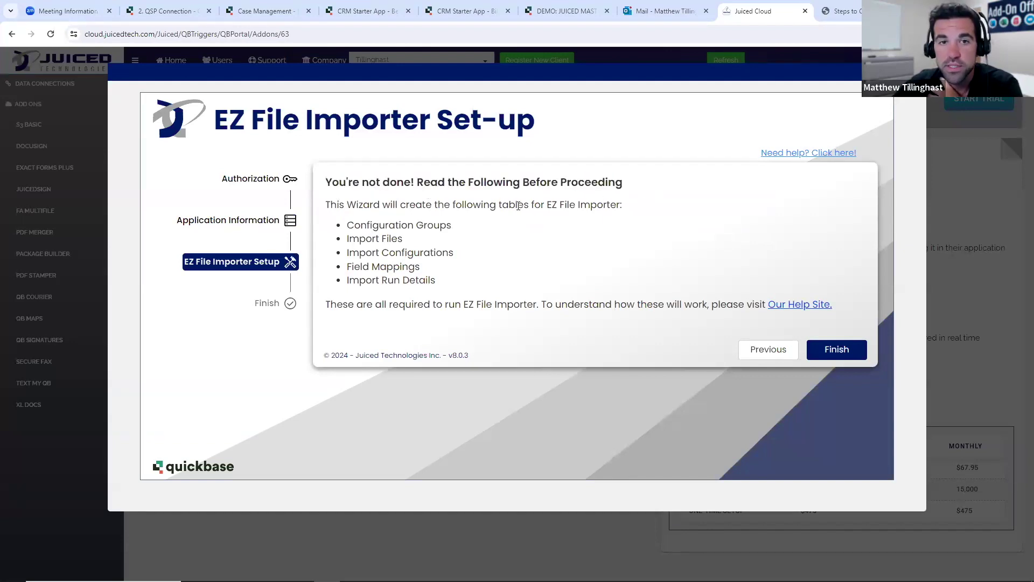
left_click_drag(345, 205, 617, 208)
left_click(617, 207)
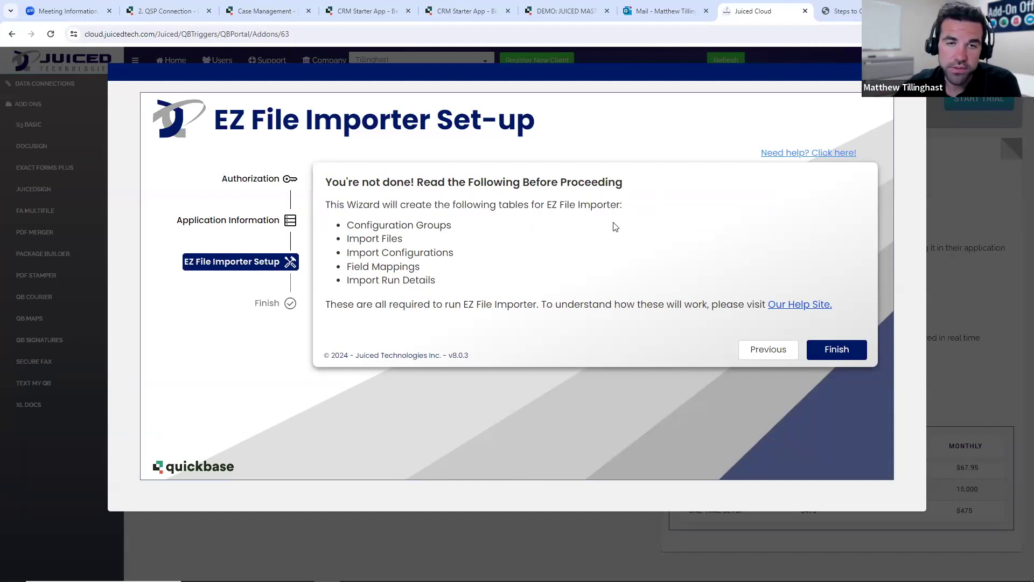
left_click_drag(339, 307, 537, 306)
left_click(537, 306)
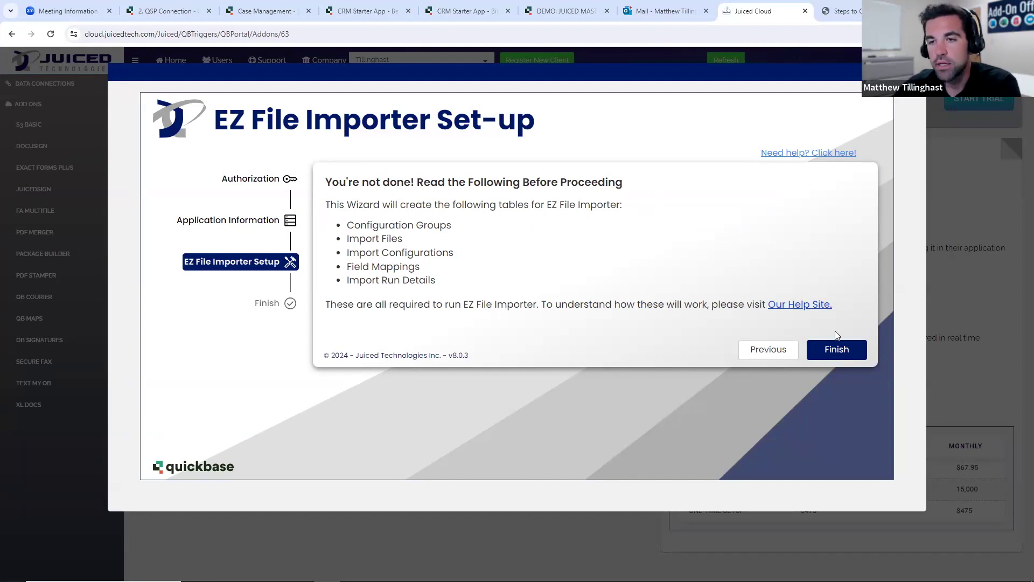
left_click(835, 349)
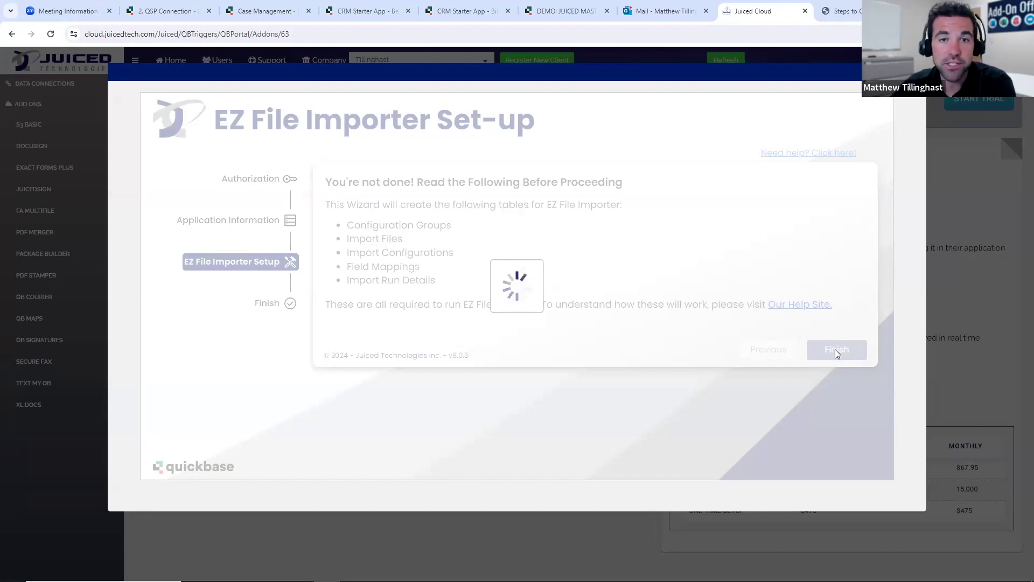
Step: Switch to the Juiced help documentation and open the EZ File Importer setup page
left_click(861, 12)
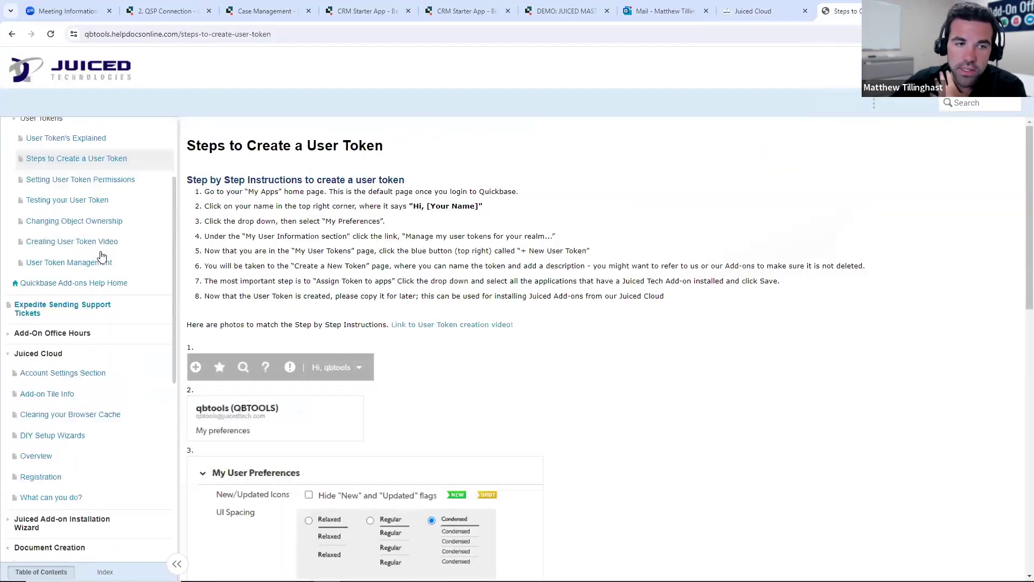
scroll(102, 255, "down", 5)
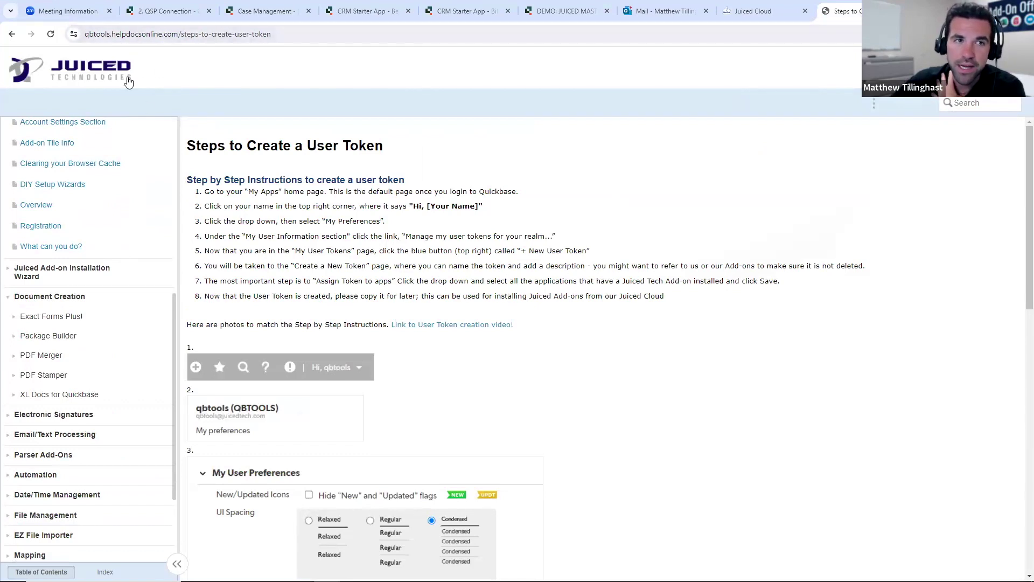
scroll(113, 253, "down", 3)
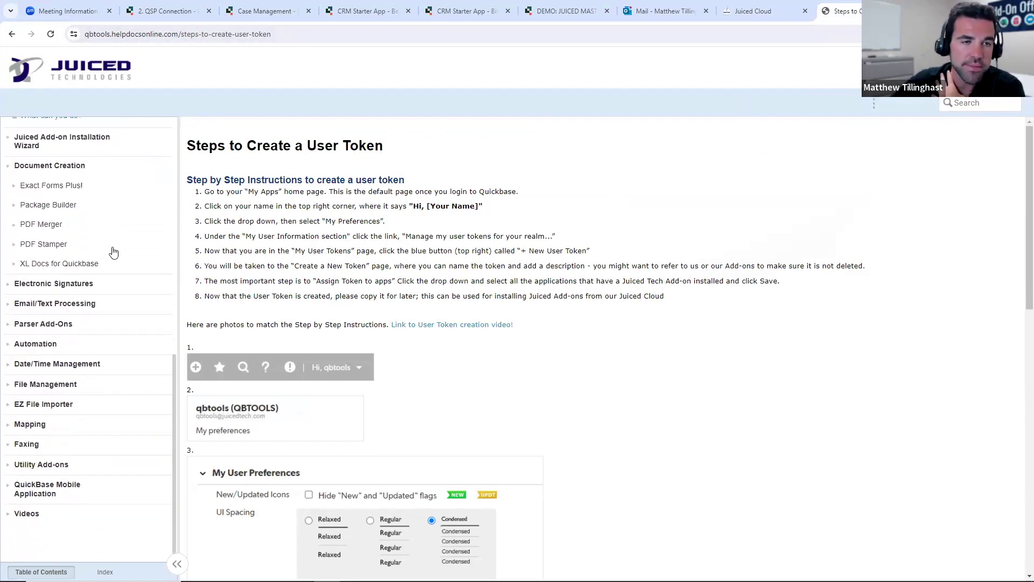
left_click(39, 408)
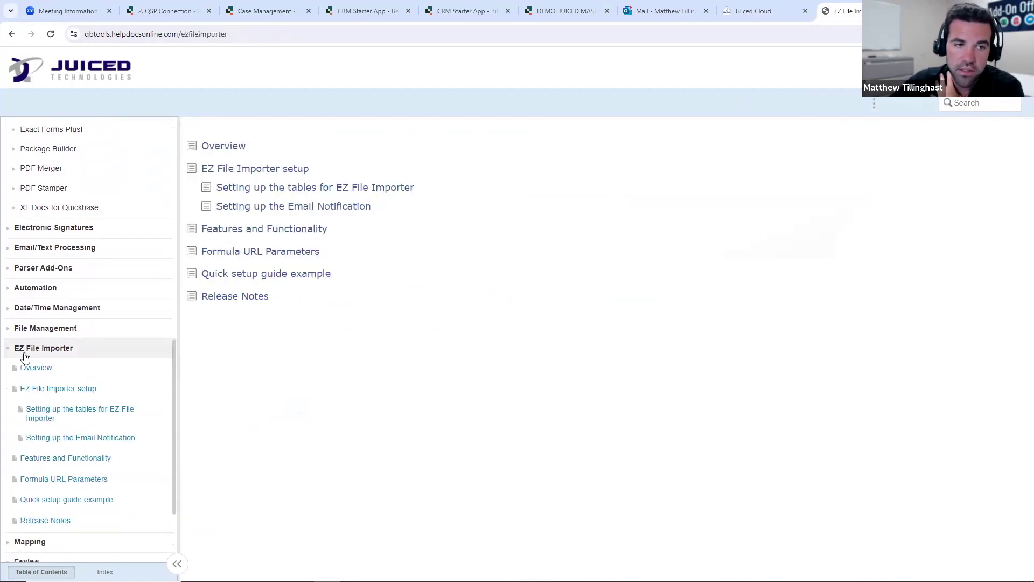
left_click(54, 389)
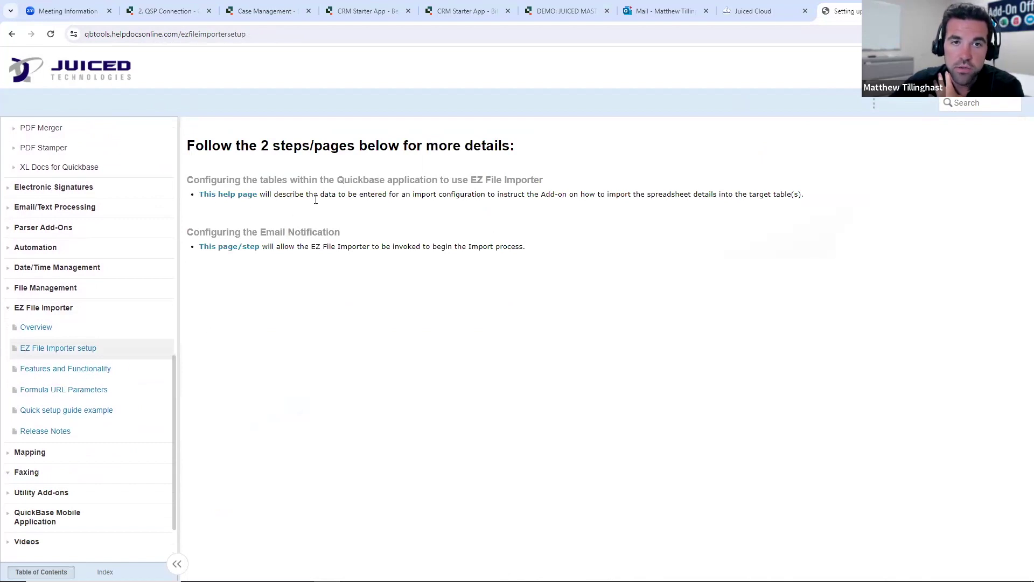
Step: Open the help page on setting up the EZ File Importer tables and examine the Import Files and Import Generation Arguments explanations
left_click(238, 195)
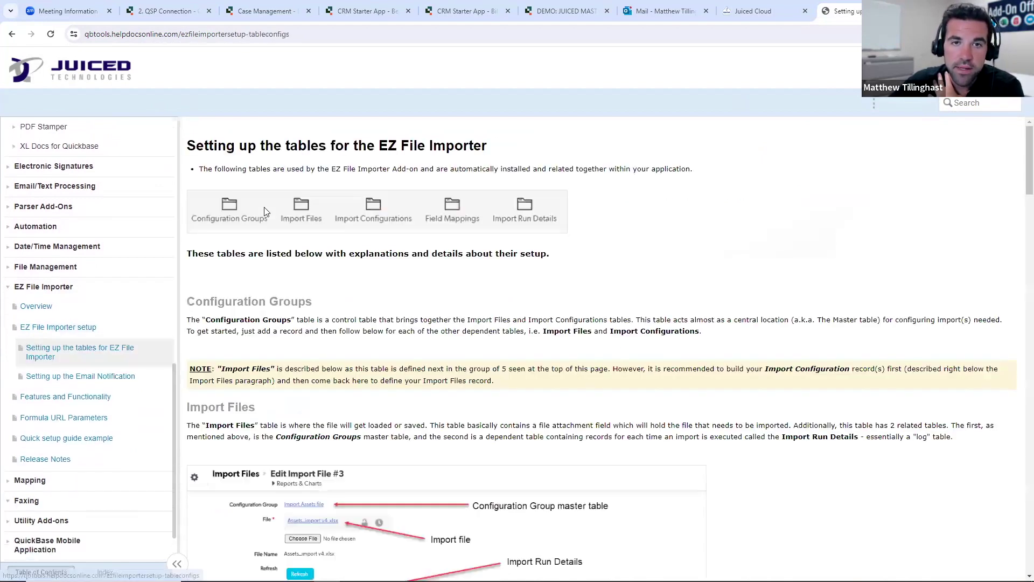
scroll(391, 264, "down", 4)
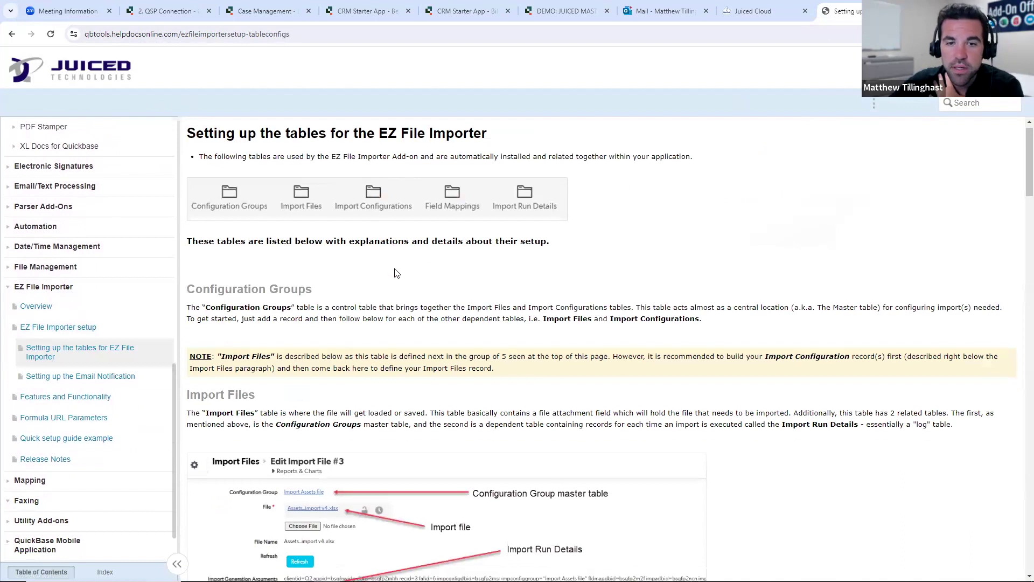
scroll(385, 305, "down", 1)
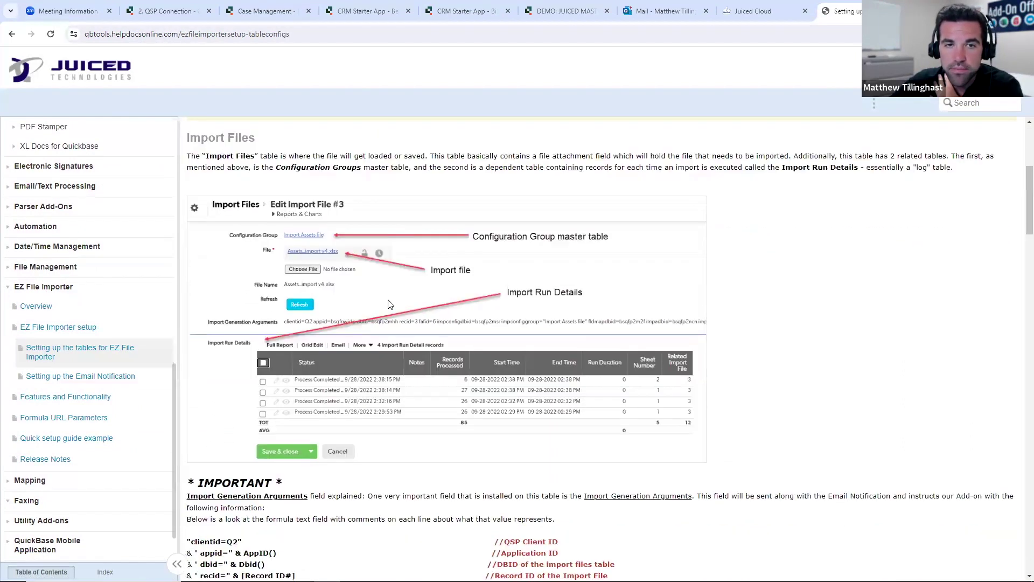
scroll(390, 304, "down", 5)
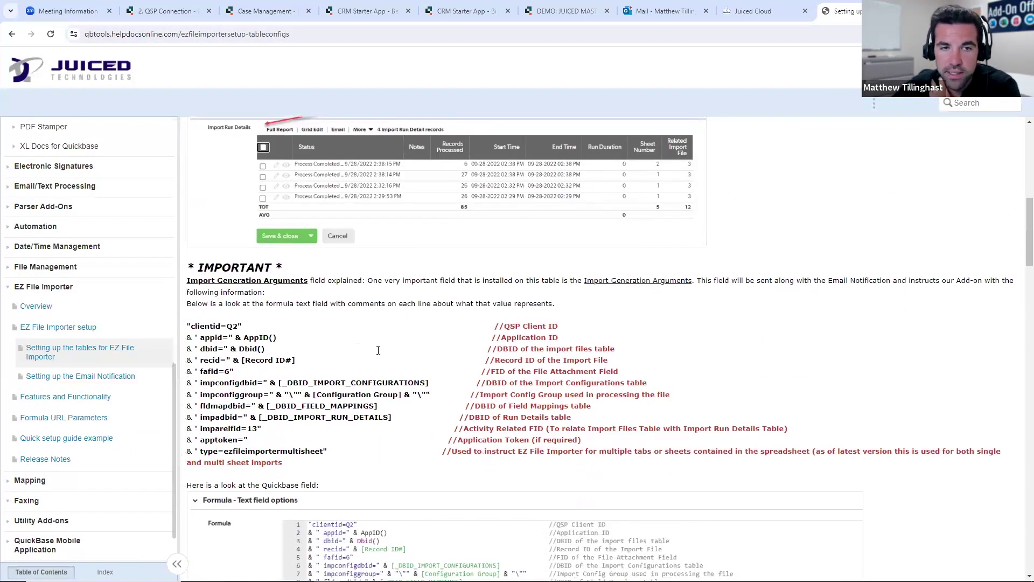
Step: Examine the Import Generation Arguments formula and sample, and the required General settings of Import Configurations in the help page
scroll(379, 350, "down", 4)
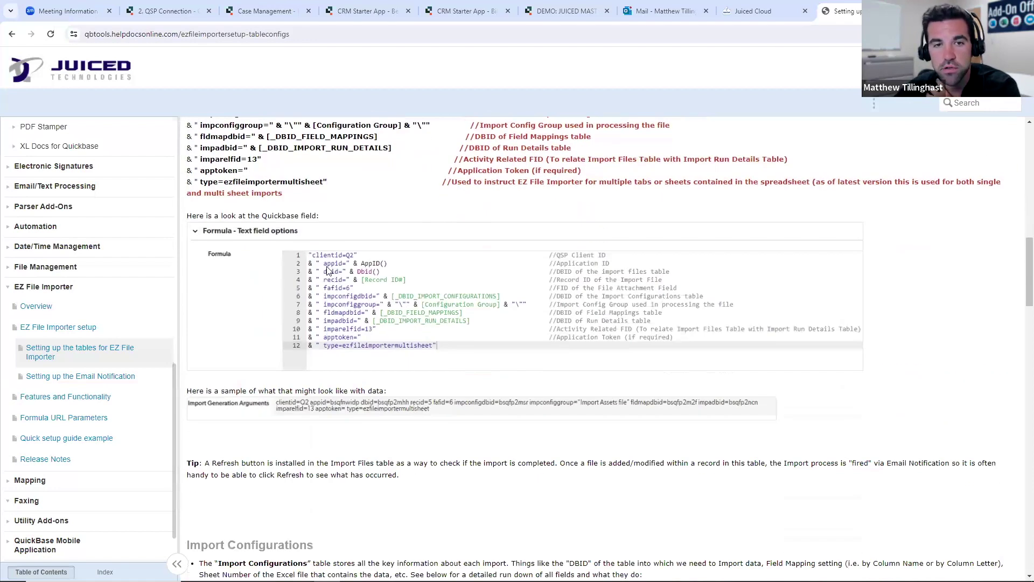
scroll(380, 269, "down", 4)
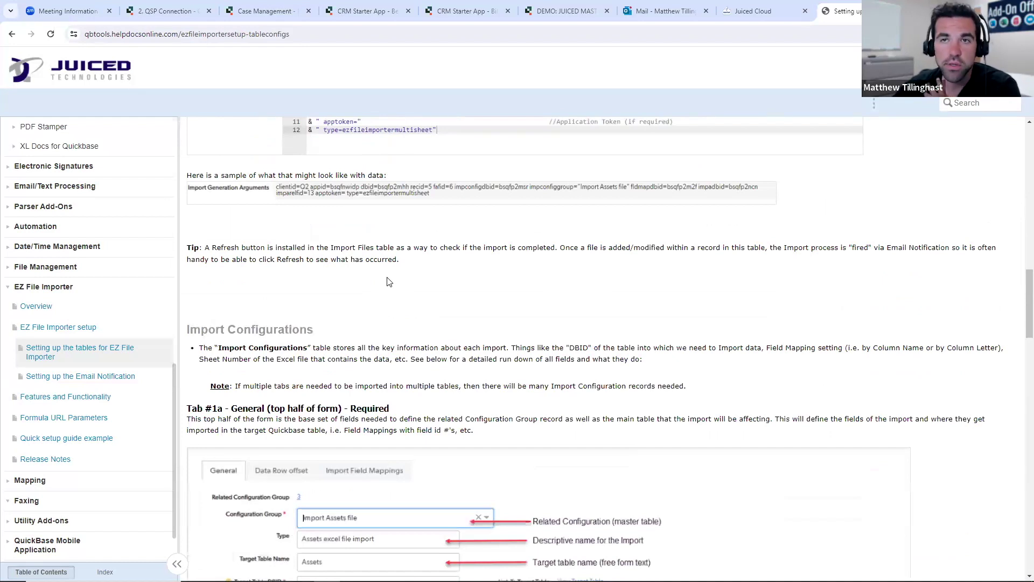
scroll(387, 286, "down", 5)
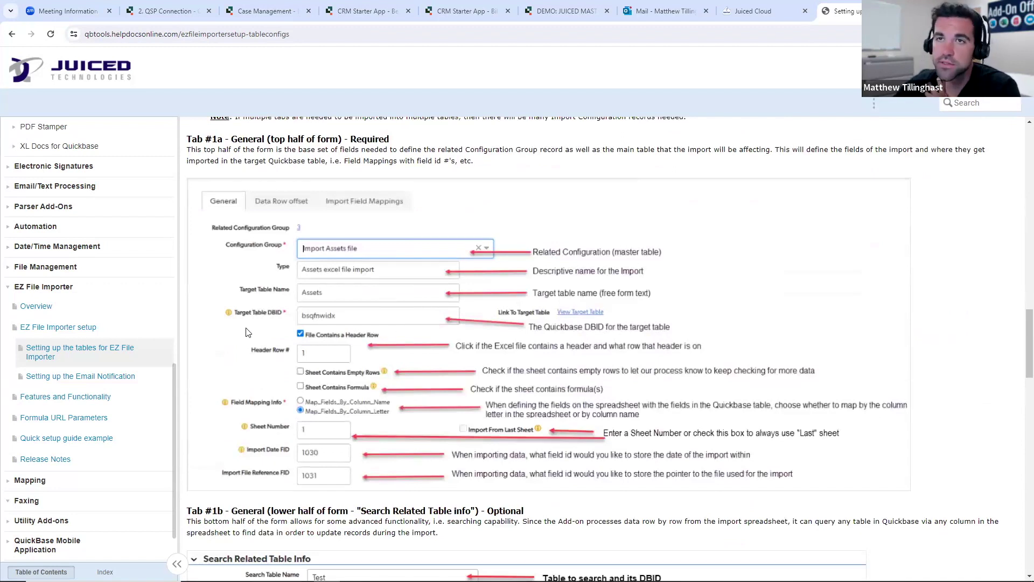
Step: Close the finished EZ File Importer set-up in Juiced Cloud and reload the Case Management application to view its tables
left_click(753, 10)
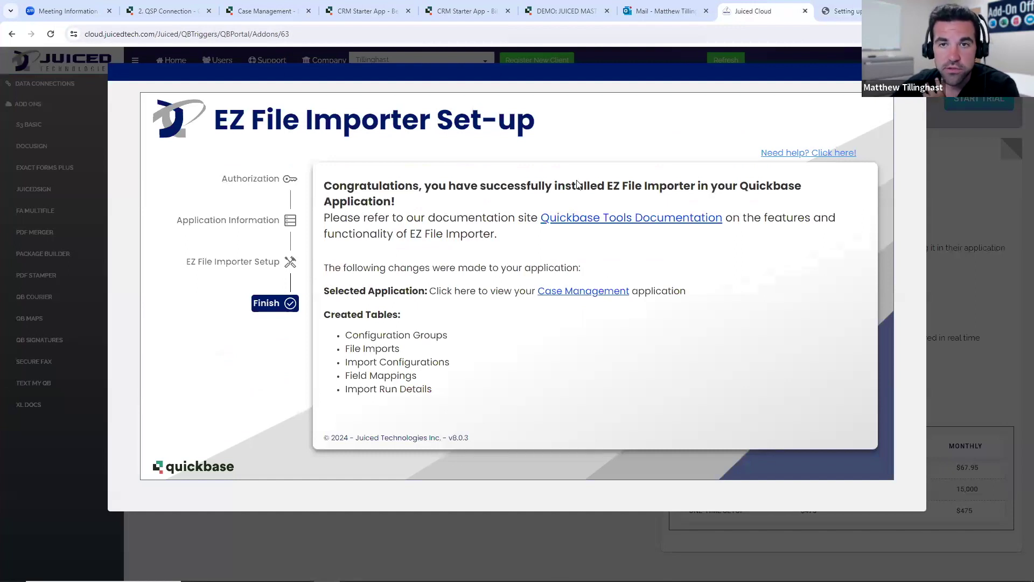
left_click(910, 301)
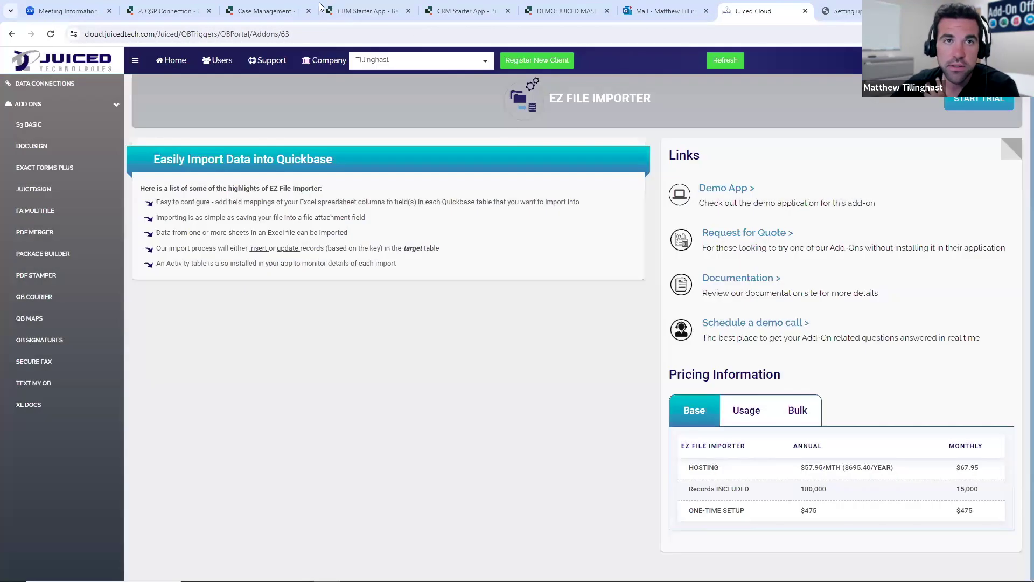
left_click(267, 11)
left_click(50, 34)
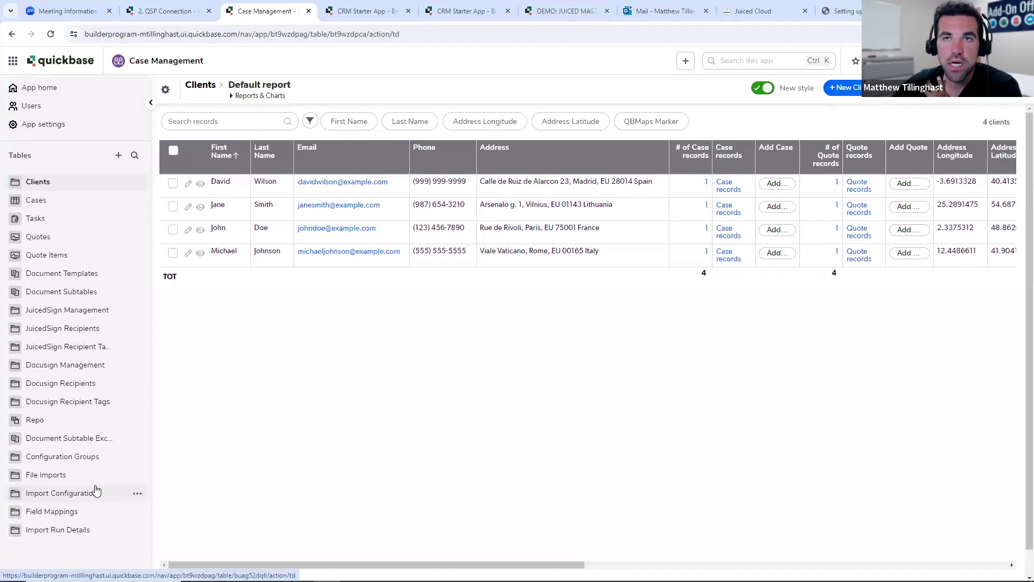
Step: Return to the EZ File Importer table setup help page and examine the optional Search Related Table Info section
left_click(841, 11)
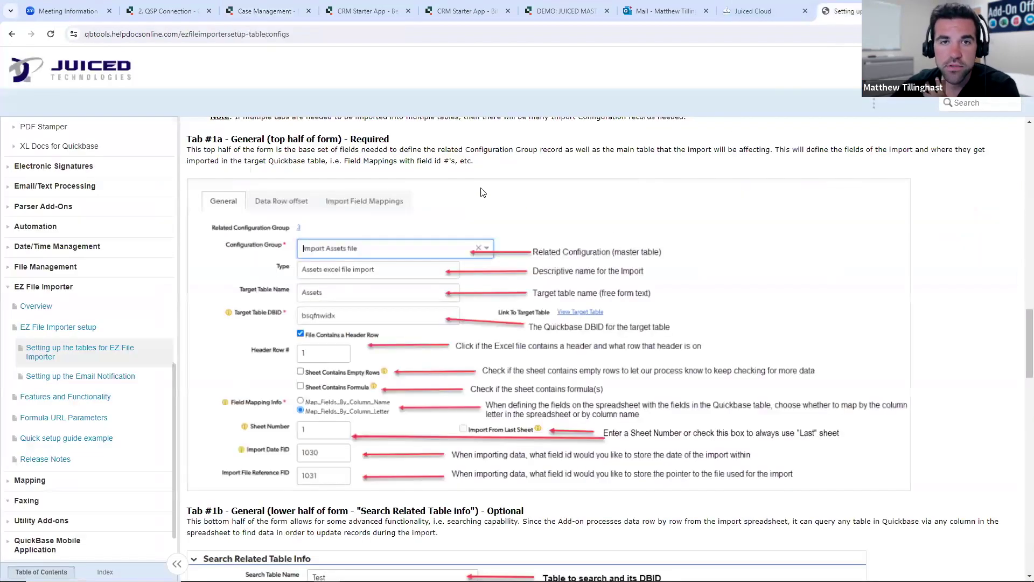
scroll(433, 199, "down", 4)
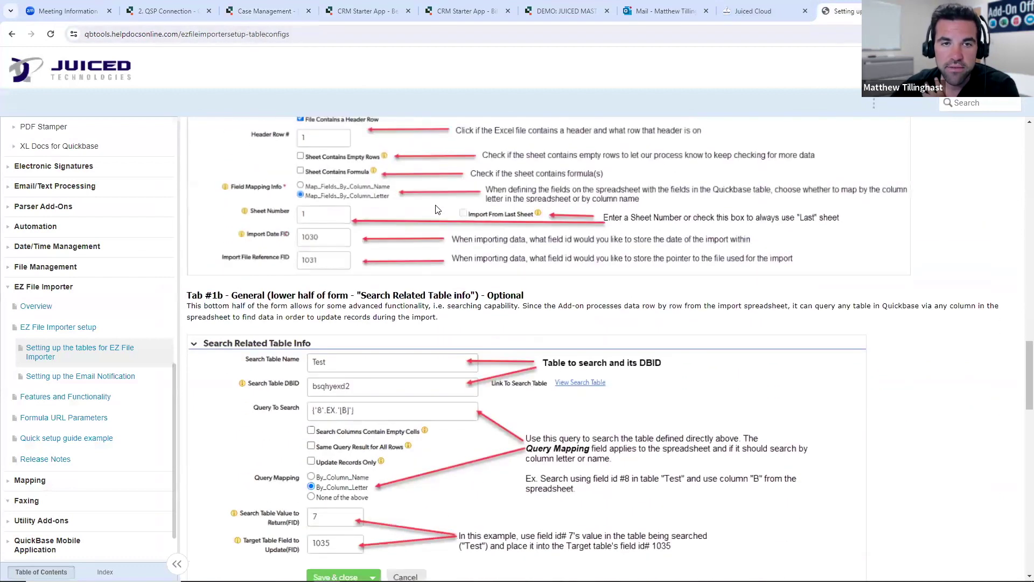
scroll(437, 209, "down", 1)
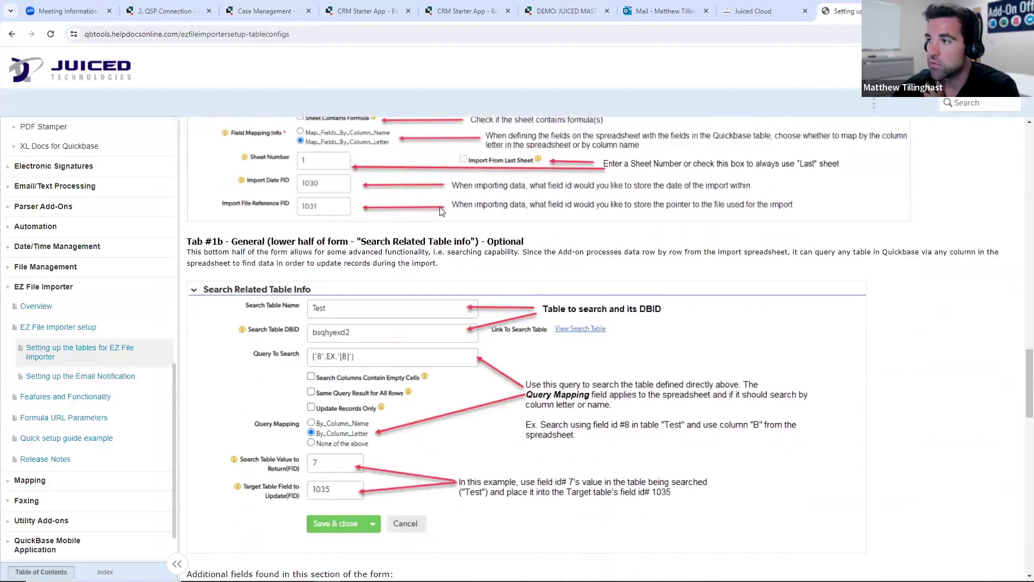